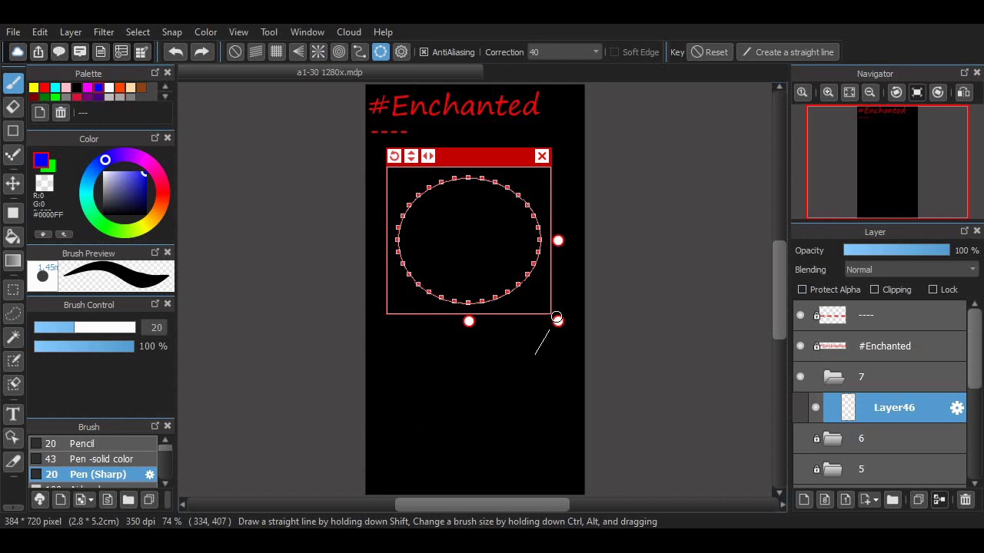
{"action": "left_click_drag", "start_coordinate": [558, 321], "coordinate": [565, 328]}
{"action": "left_click_drag", "start_coordinate": [526, 192], "coordinate": [535, 353]}
{"action": "left_click_drag", "start_coordinate": [455, 165], "coordinate": [441, 174]}
{"action": "key", "text": "ctrl+z"}
{"action": "key", "text": "ctrl+z"}
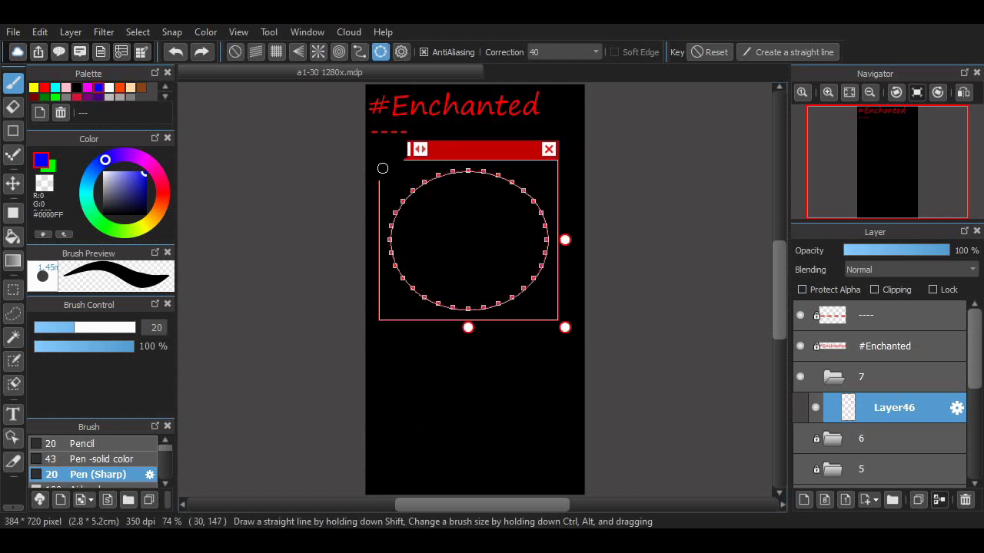
{"action": "mouse_move", "coordinate": [383, 168]}
{"action": "left_mouse_down"}
{"action": "mouse_move", "coordinate": [512, 290]}
{"action": "mouse_move", "coordinate": [470, 159]}
{"action": "left_mouse_up"}
{"action": "key", "text": "ctrl+z"}
- Switch to concentric circle snapping and centre its guide near the middle of the canvas
{"action": "left_click", "coordinate": [339, 51]}
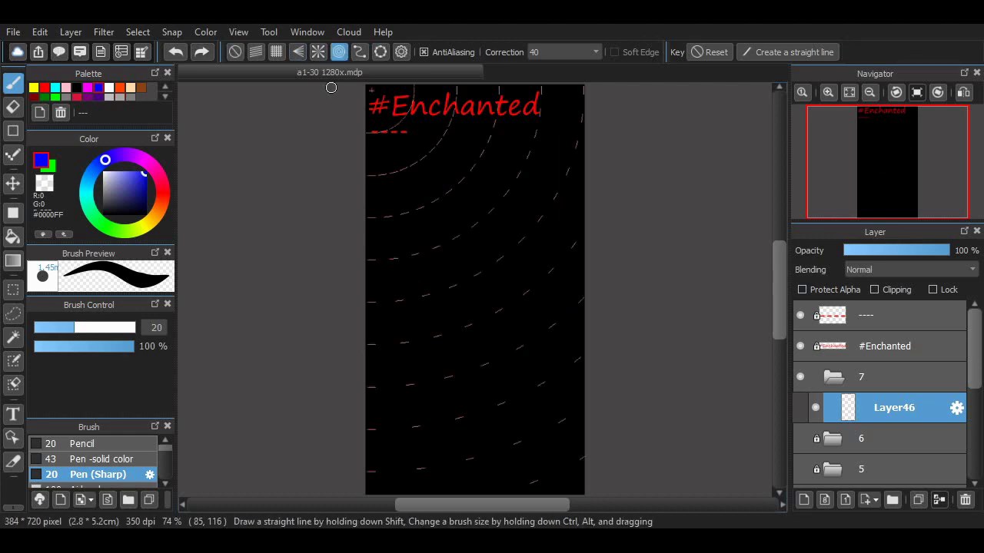
{"action": "left_click", "coordinate": [443, 180], "text": "alt"}
{"action": "left_click", "coordinate": [317, 51]}
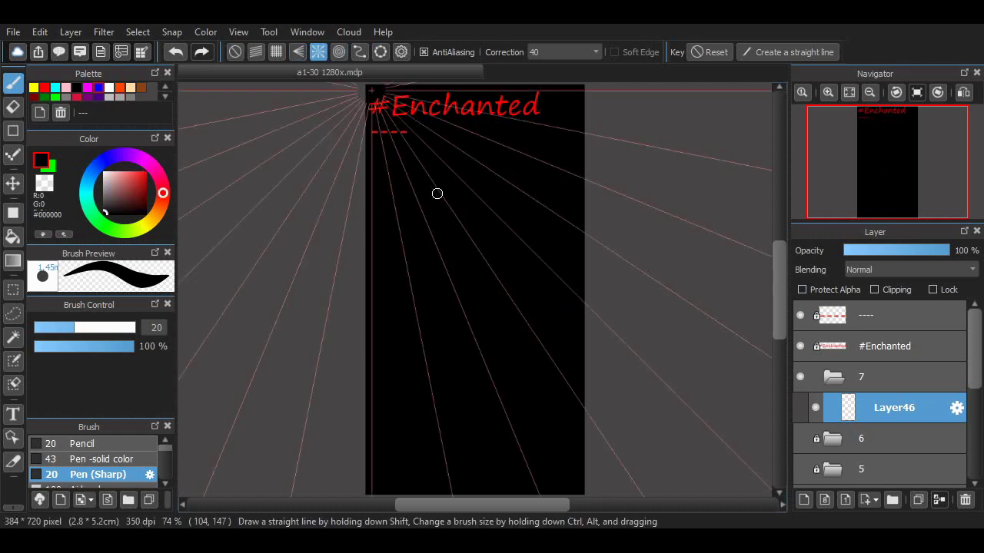
{"action": "left_click", "coordinate": [339, 52]}
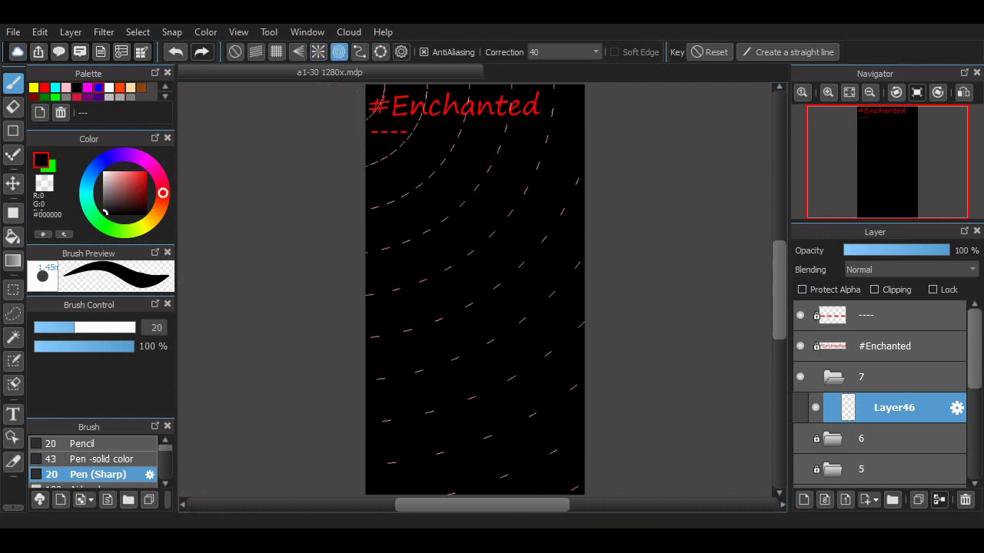
{"action": "left_click_drag", "start_coordinate": [366, 86], "coordinate": [475, 292]}
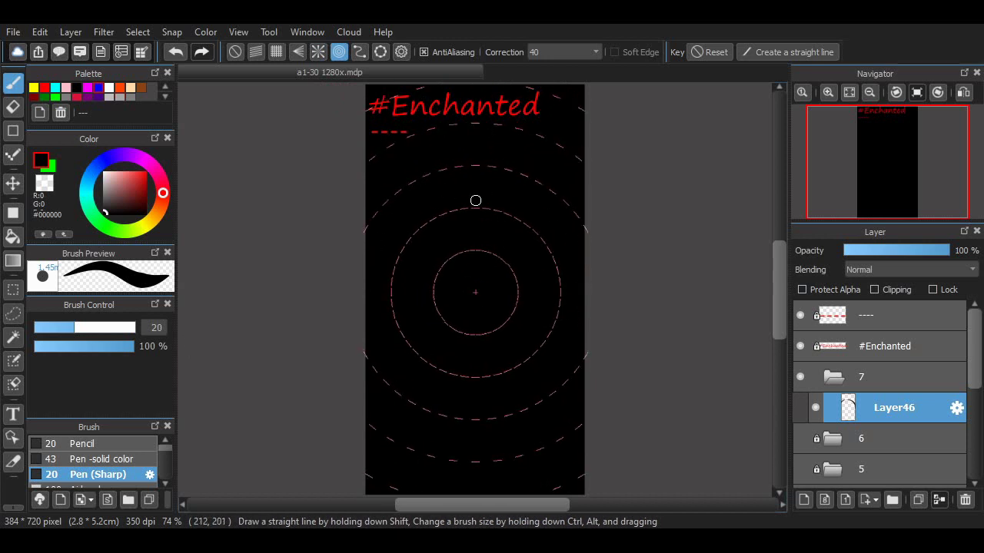
- Replace the active layer in folder 7 with a blank one and draw three blue concentric circles
{"action": "left_click", "coordinate": [965, 500]}
{"action": "left_click", "coordinate": [803, 499]}
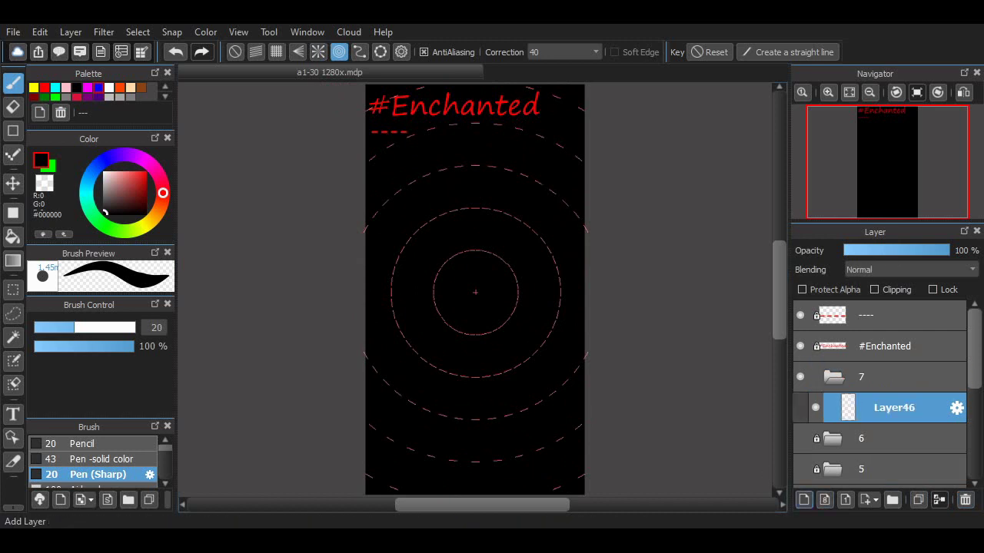
{"action": "left_click", "coordinate": [88, 87]}
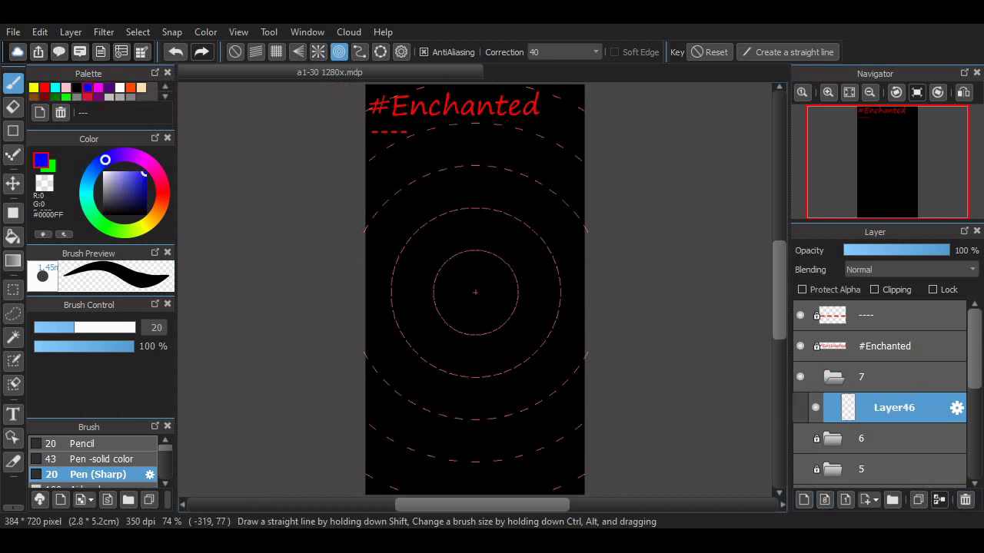
{"action": "mouse_move", "coordinate": [506, 196]}
{"action": "left_mouse_down"}
{"action": "mouse_move", "coordinate": [428, 351]}
{"action": "mouse_move", "coordinate": [480, 189]}
{"action": "mouse_move", "coordinate": [477, 216]}
{"action": "left_mouse_up"}
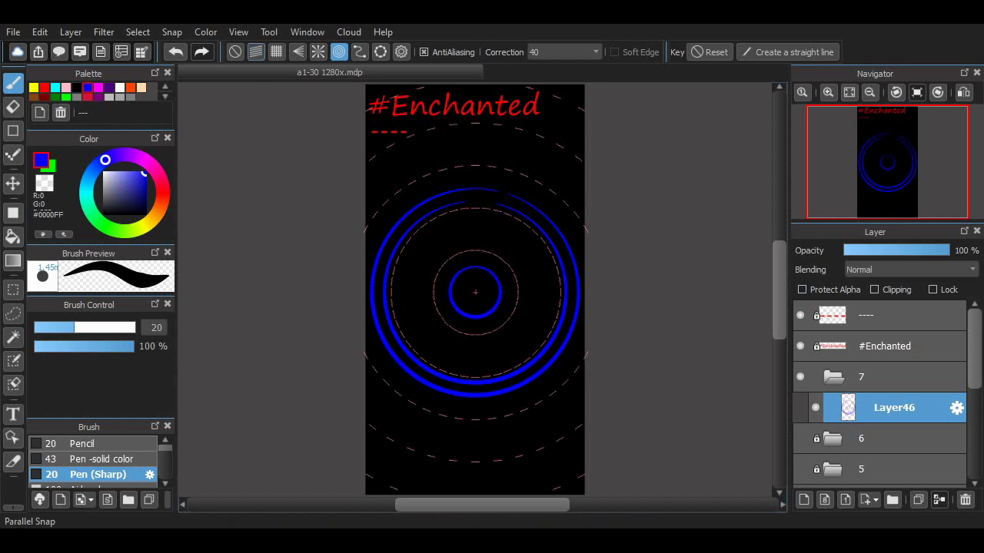
- Draw five blue spokes from the small inner circle out to the rings using radial snapping
{"action": "left_click", "coordinate": [318, 52]}
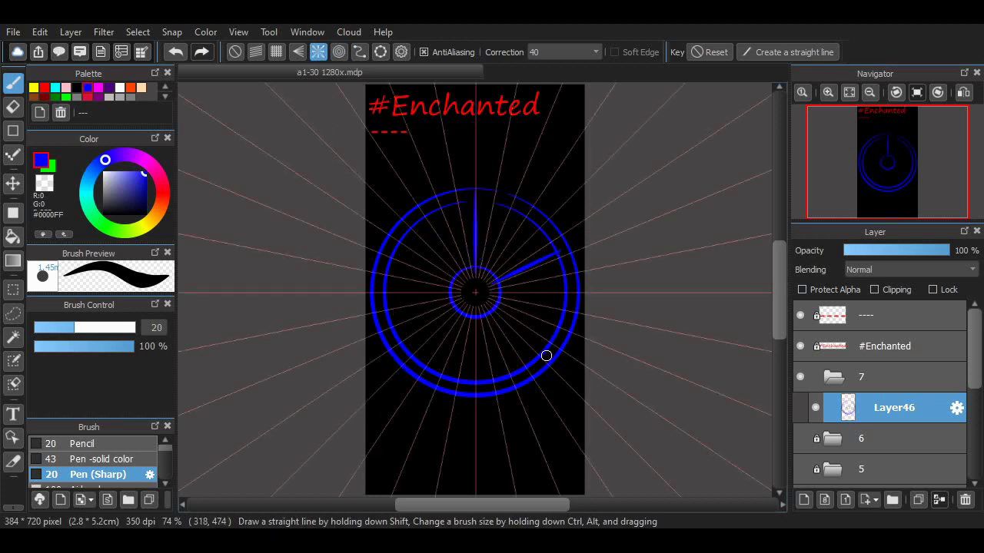
{"action": "left_click_drag", "start_coordinate": [546, 355], "coordinate": [493, 303]}
{"action": "left_click_drag", "start_coordinate": [415, 371], "coordinate": [461, 316]}
{"action": "left_click_drag", "start_coordinate": [391, 259], "coordinate": [453, 286]}
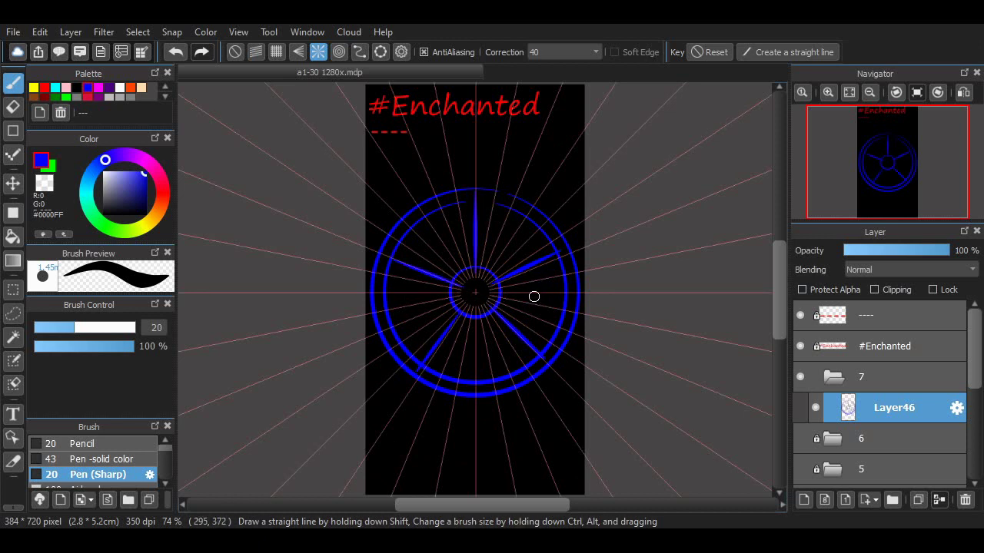
- Turn off snapping and place the mannequin reference image on a layer beneath the blue wheel, scaled to nearly the canvas width
{"action": "left_click", "coordinate": [234, 51]}
{"action": "left_click", "coordinate": [13, 290]}
{"action": "left_click_drag", "start_coordinate": [606, 168], "coordinate": [355, 405]}
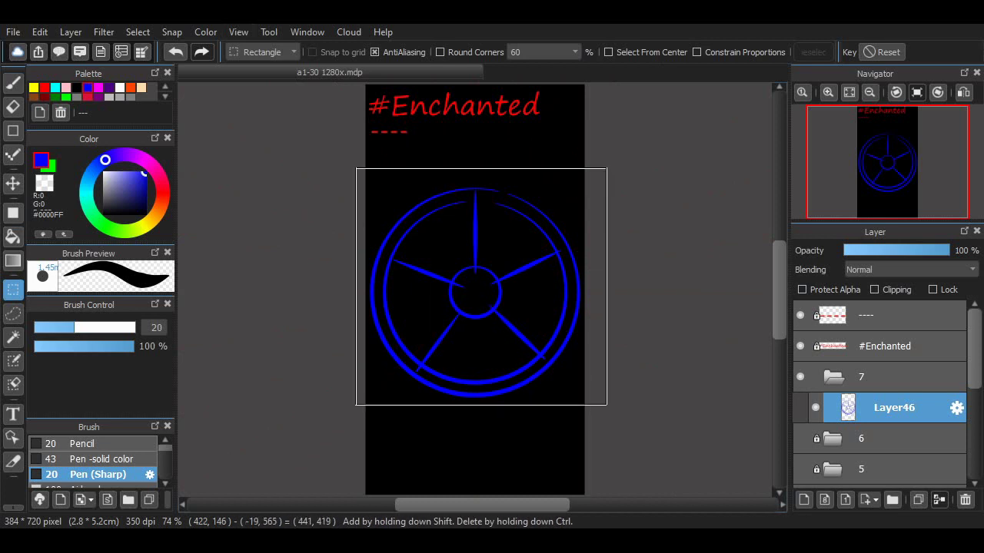
{"action": "key", "text": "ctrl+t"}
{"action": "left_click_drag", "start_coordinate": [582, 369], "coordinate": [566, 358]}
{"action": "left_click_drag", "start_coordinate": [474, 256], "coordinate": [481, 232]}
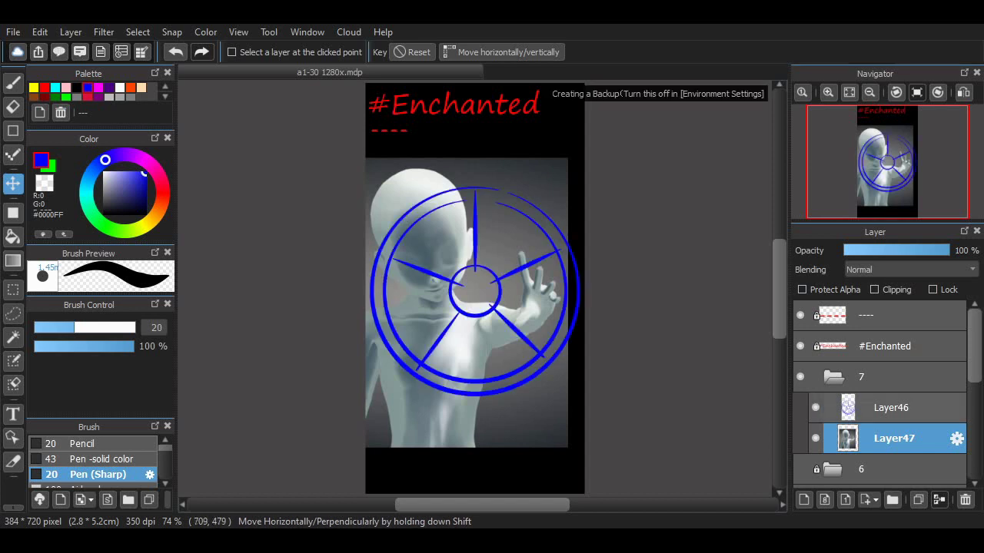
- Move and rotate the blue wheel so its hub surrounds the mannequin's raised hand
{"action": "left_click", "coordinate": [891, 407]}
{"action": "key", "text": "ctrl+t"}
{"action": "left_click_drag", "start_coordinate": [489, 317], "coordinate": [548, 265]}
{"action": "left_click_drag", "start_coordinate": [677, 369], "coordinate": [708, 308]}
{"action": "key", "text": "Return"}
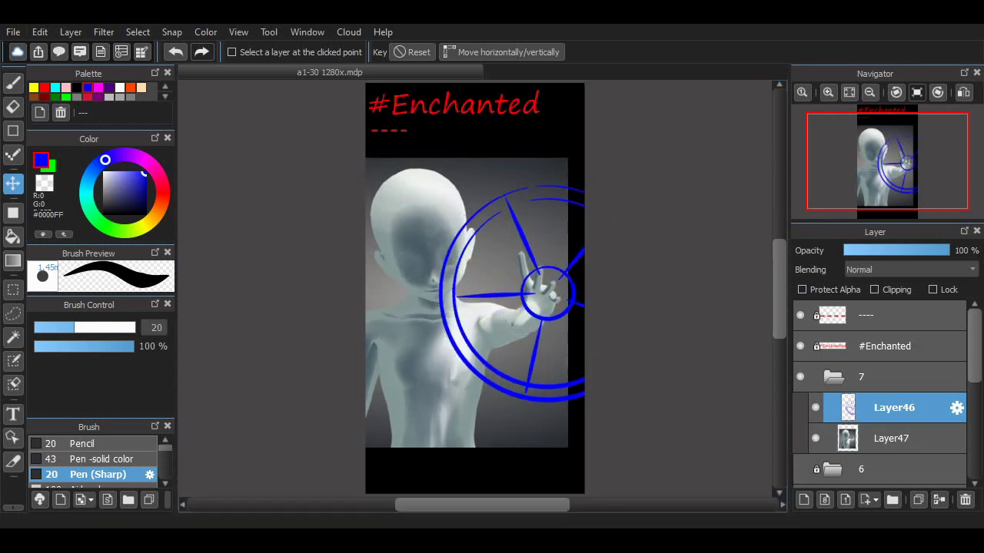
- Lock the mannequin reference layer and add a blank layer above it for sketching in red with the brush
{"action": "left_click", "coordinate": [892, 438]}
{"action": "left_click", "coordinate": [894, 407]}
{"action": "left_click", "coordinate": [44, 88]}
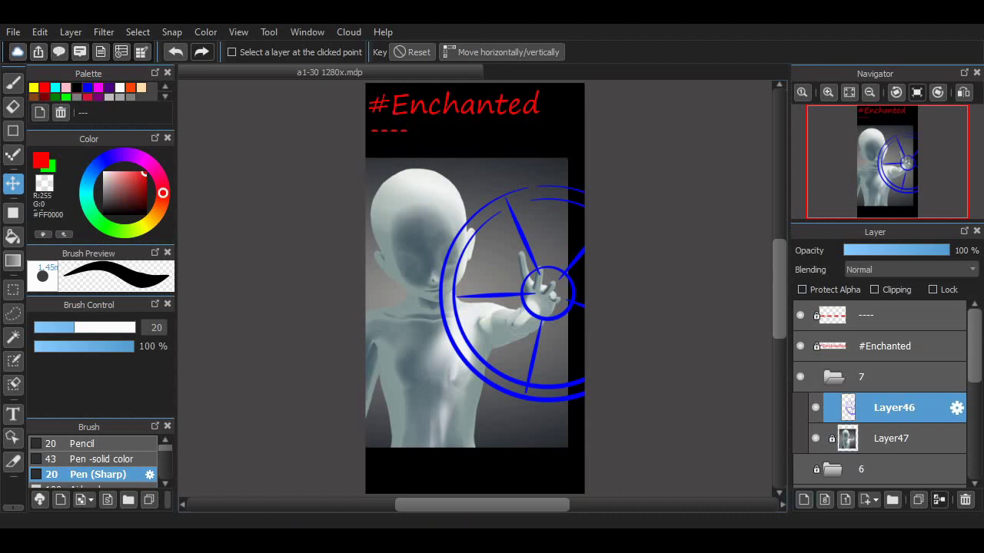
{"action": "key", "text": "ctrl+shift+n"}
{"action": "scroll", "coordinate": [430, 307], "scroll_direction": "up", "scroll_amount": 3}
{"action": "key", "text": "b"}
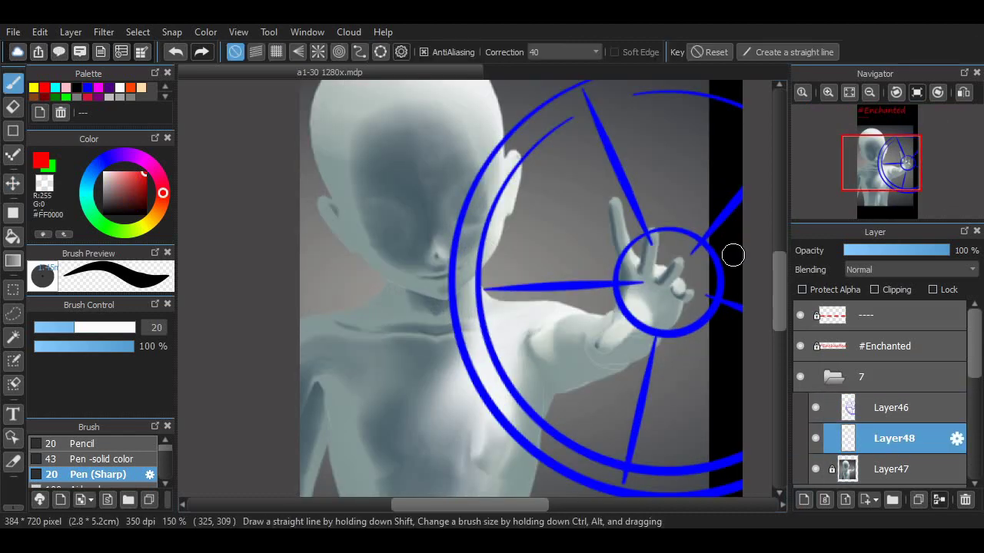
- Sketch the V-shaped lower edge of a hat brim over the mannequin's face and hide the blue wheel layer
{"action": "scroll", "coordinate": [330, 238], "scroll_direction": "up", "scroll_amount": 3}
{"action": "mouse_move", "coordinate": [332, 249]}
{"action": "left_mouse_down"}
{"action": "mouse_move", "coordinate": [415, 327]}
{"action": "mouse_move", "coordinate": [561, 156]}
{"action": "left_mouse_up"}
{"action": "key", "text": "ctrl+z"}
{"action": "left_click_drag", "start_coordinate": [442, 342], "coordinate": [555, 213]}
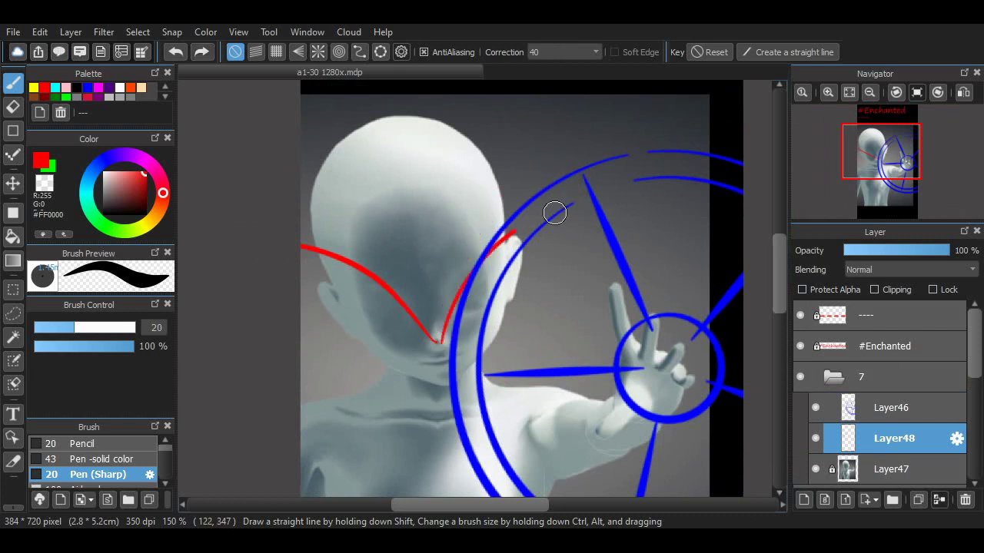
{"action": "left_click", "coordinate": [815, 407]}
{"action": "scroll", "coordinate": [499, 292], "scroll_direction": "up", "scroll_amount": 3}
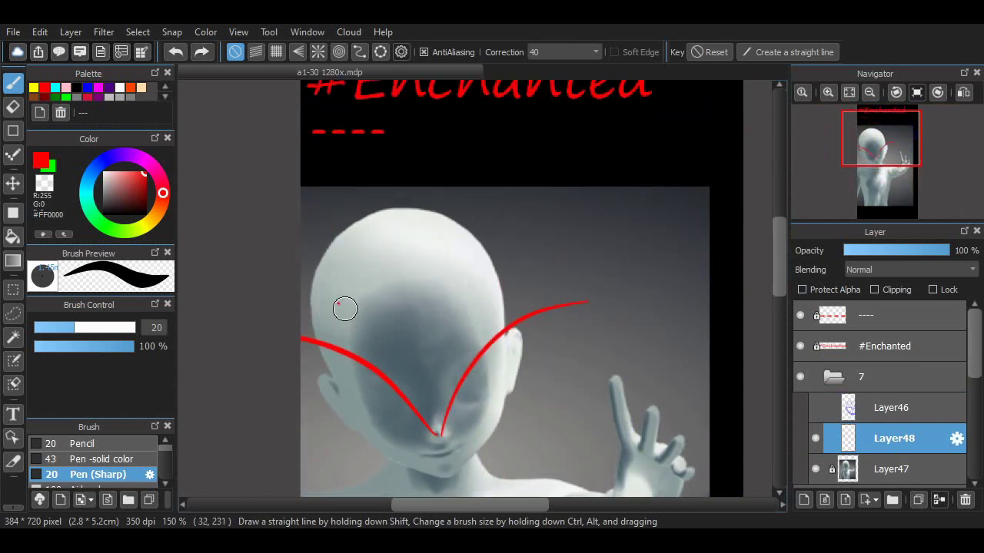
{"action": "left_click_drag", "start_coordinate": [338, 304], "coordinate": [504, 296]}
{"action": "left_click_drag", "start_coordinate": [503, 295], "coordinate": [344, 138]}
{"action": "key", "text": "ctrl+z"}
{"action": "key", "text": "ctrl+z"}
- Sketch the hat's curved band across the forehead, its tall crown above, and the upper edges of the brim
{"action": "mouse_move", "coordinate": [492, 252]}
{"action": "left_mouse_down"}
{"action": "mouse_move", "coordinate": [449, 284]}
{"action": "mouse_move", "coordinate": [323, 273]}
{"action": "left_mouse_up"}
{"action": "left_click_drag", "start_coordinate": [488, 250], "coordinate": [299, 123]}
{"action": "left_click_drag", "start_coordinate": [304, 189], "coordinate": [331, 254]}
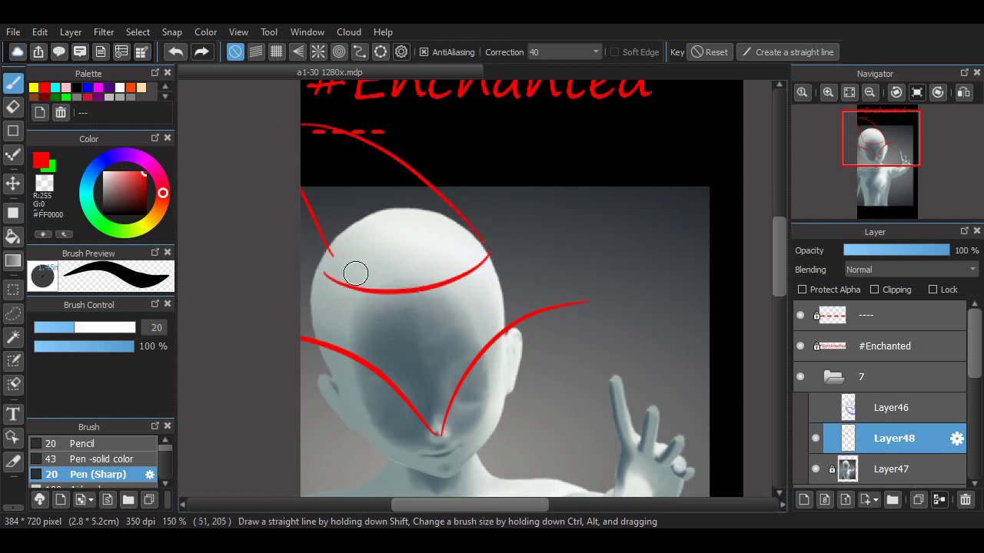
{"action": "left_click_drag", "start_coordinate": [477, 223], "coordinate": [559, 290]}
{"action": "left_click_drag", "start_coordinate": [315, 255], "coordinate": [302, 292]}
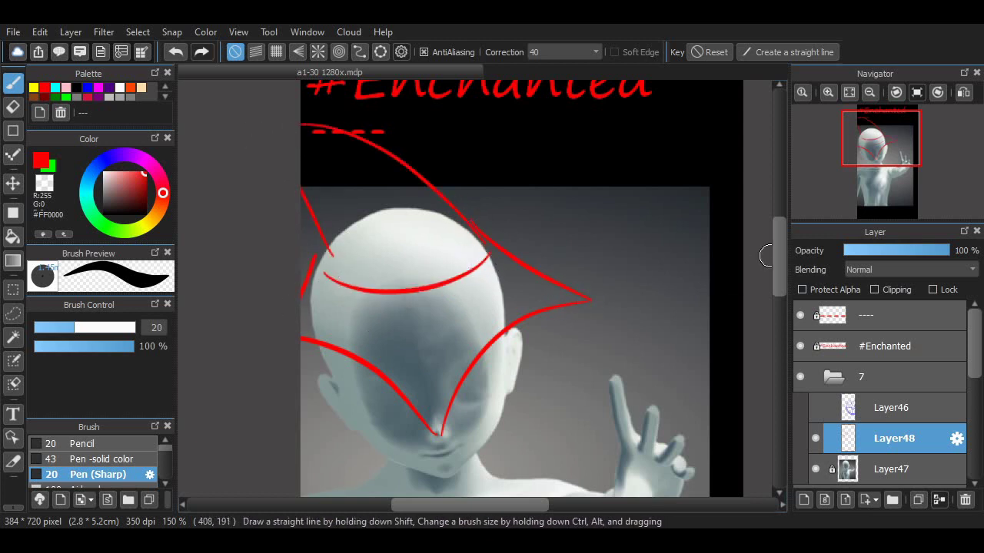
- Show the blue wheel layer and try a long vertical robe line from the shoulder down the torso
{"action": "scroll", "coordinate": [766, 256], "scroll_direction": "down", "scroll_amount": 5}
{"action": "left_click", "coordinate": [815, 408]}
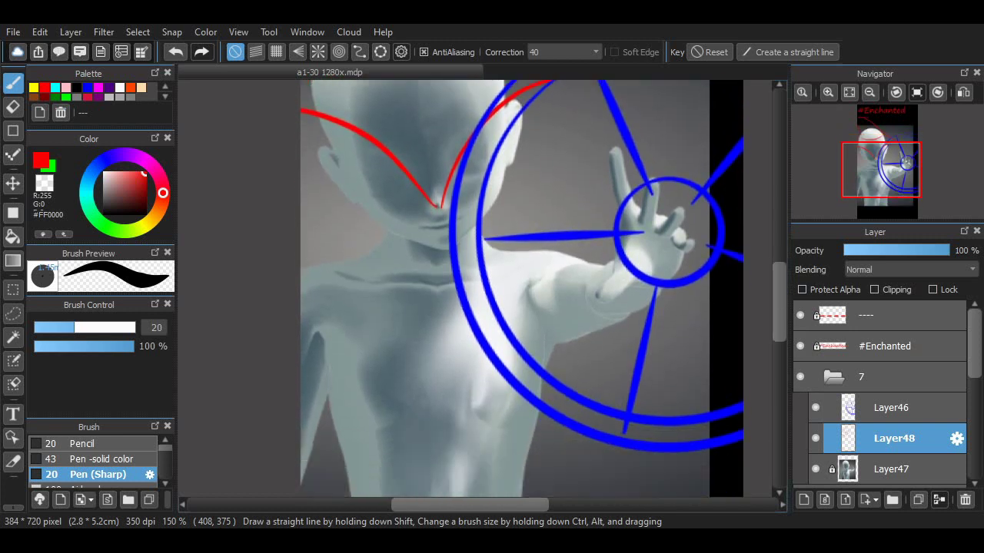
{"action": "scroll", "coordinate": [771, 241], "scroll_direction": "down", "scroll_amount": 1}
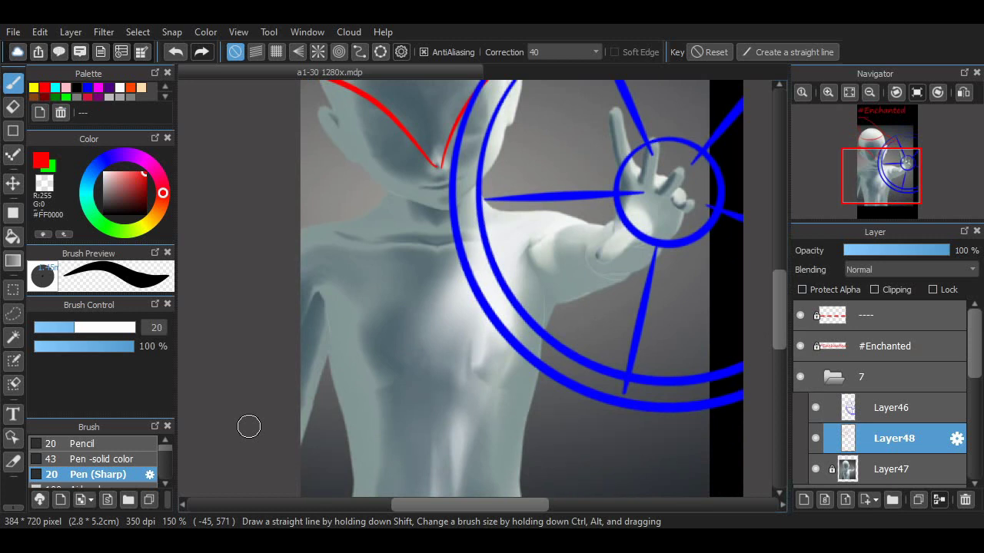
{"action": "left_click_drag", "start_coordinate": [360, 206], "coordinate": [347, 444]}
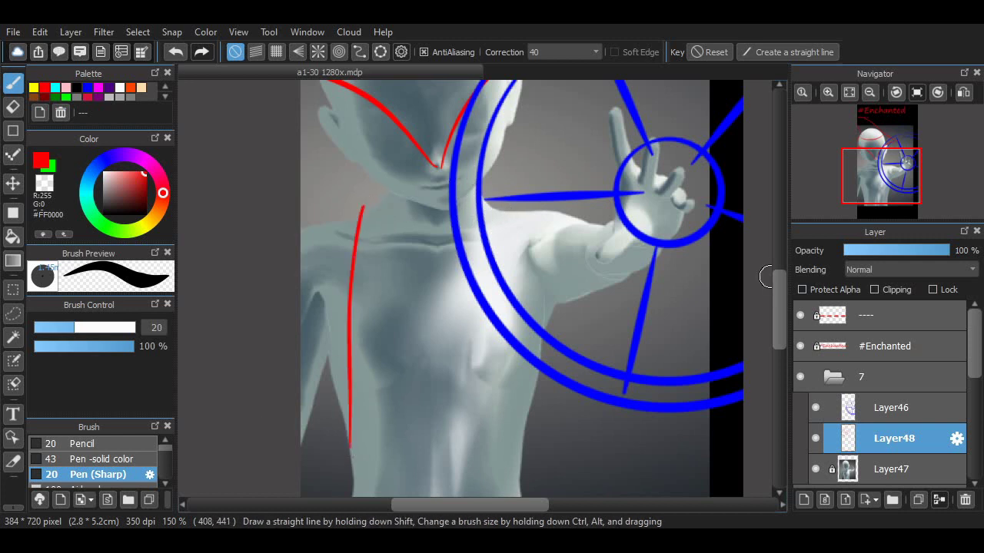
{"action": "scroll", "coordinate": [348, 444], "scroll_direction": "up", "scroll_amount": 3}
{"action": "scroll", "coordinate": [770, 377], "scroll_direction": "down", "scroll_amount": 2}
{"action": "key", "text": "ctrl+z"}
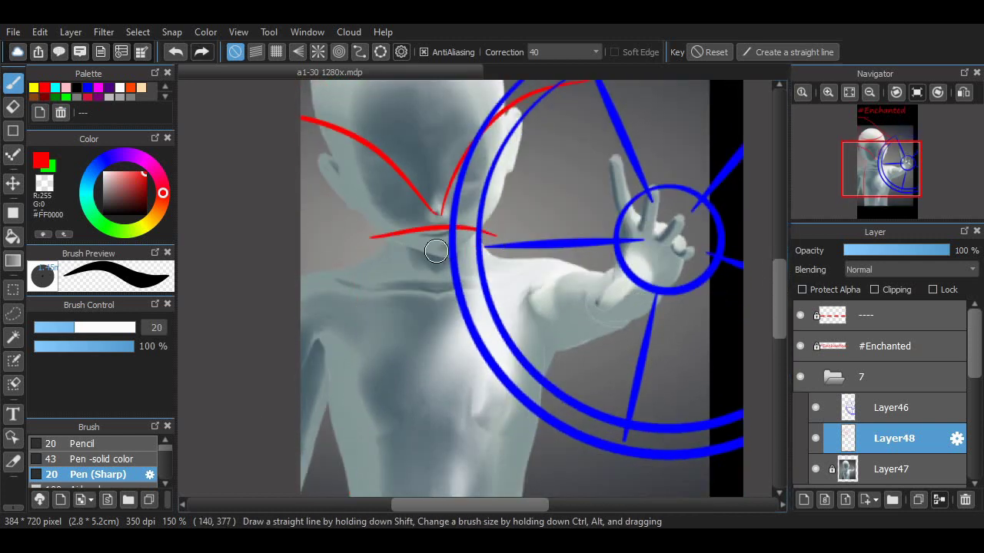
- Sketch a rounded rectangular collar around the neck with five small curls inside and a slanted line beside it
{"action": "mouse_move", "coordinate": [492, 245]}
{"action": "left_mouse_down"}
{"action": "mouse_move", "coordinate": [379, 242]}
{"action": "mouse_move", "coordinate": [489, 244]}
{"action": "left_mouse_up"}
{"action": "left_click_drag", "start_coordinate": [398, 254], "coordinate": [402, 262]}
{"action": "left_click_drag", "start_coordinate": [459, 249], "coordinate": [464, 257]}
{"action": "left_click_drag", "start_coordinate": [421, 276], "coordinate": [461, 292]}
{"action": "left_click_drag", "start_coordinate": [401, 295], "coordinate": [412, 296]}
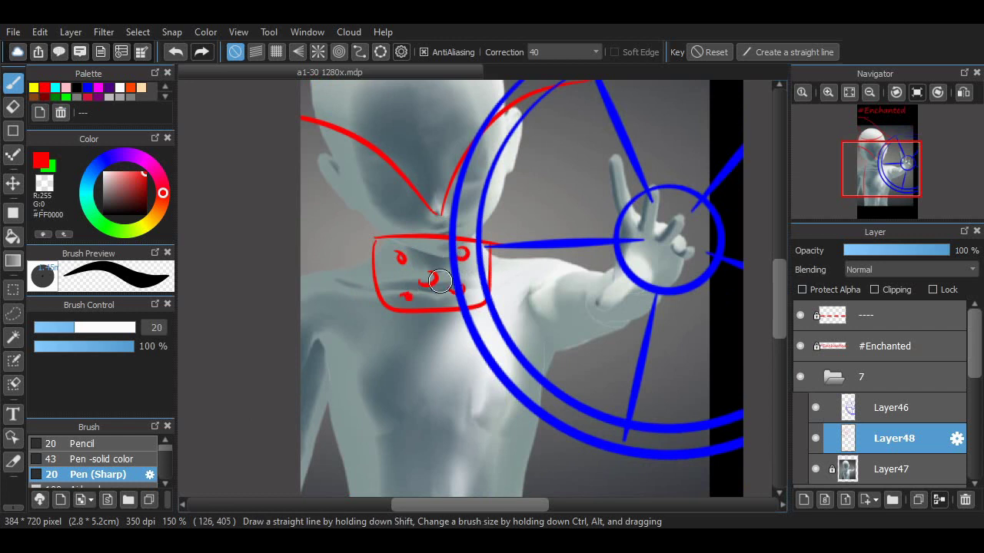
{"action": "left_click_drag", "start_coordinate": [371, 238], "coordinate": [346, 270]}
- Sketch a curved cuff around the raised hand's wrist and discard the trial sleeve lines along the arm
{"action": "mouse_move", "coordinate": [614, 259]}
{"action": "left_mouse_down"}
{"action": "mouse_move", "coordinate": [598, 307]}
{"action": "mouse_move", "coordinate": [661, 340]}
{"action": "left_mouse_up"}
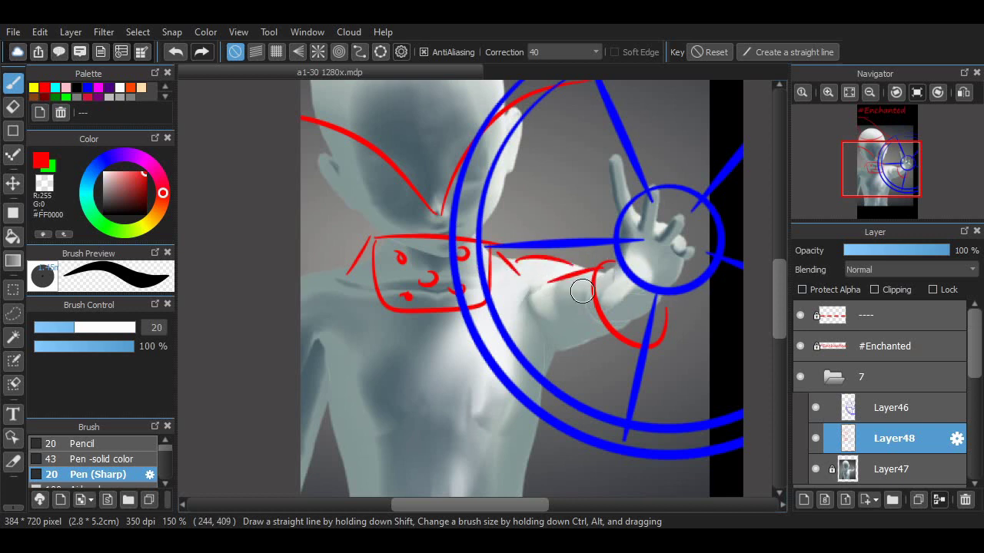
{"action": "key", "text": "ctrl+z"}
{"action": "left_click_drag", "start_coordinate": [603, 264], "coordinate": [502, 256]}
{"action": "key", "text": "ctrl+z"}
{"action": "key", "text": "ctrl+z"}
{"action": "key", "text": "ctrl+z"}
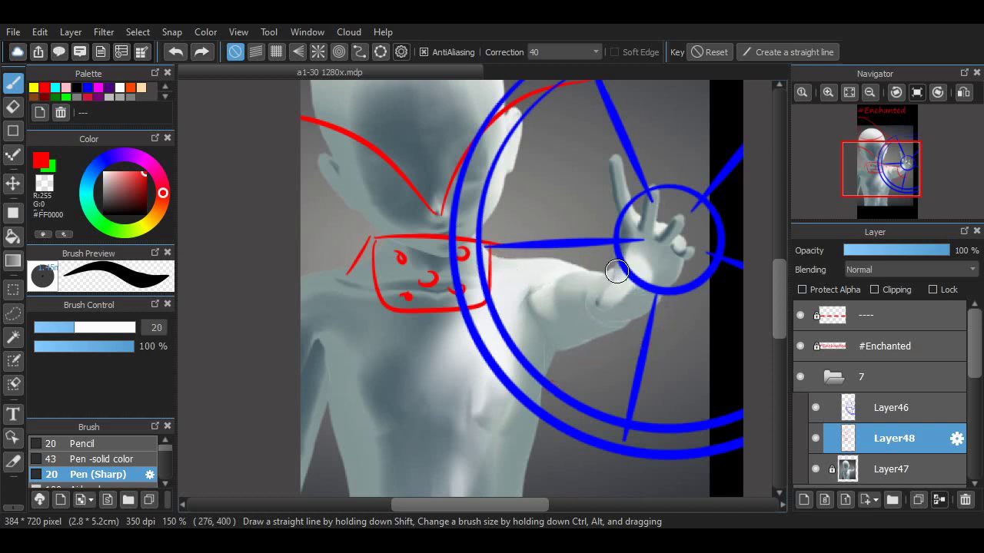
- Hide the blue wheel layer and sketch a spiral emblem inside a pointed frame on the front of the hat
{"action": "left_click", "coordinate": [815, 407]}
{"action": "scroll", "coordinate": [543, 271], "scroll_direction": "up", "scroll_amount": 3}
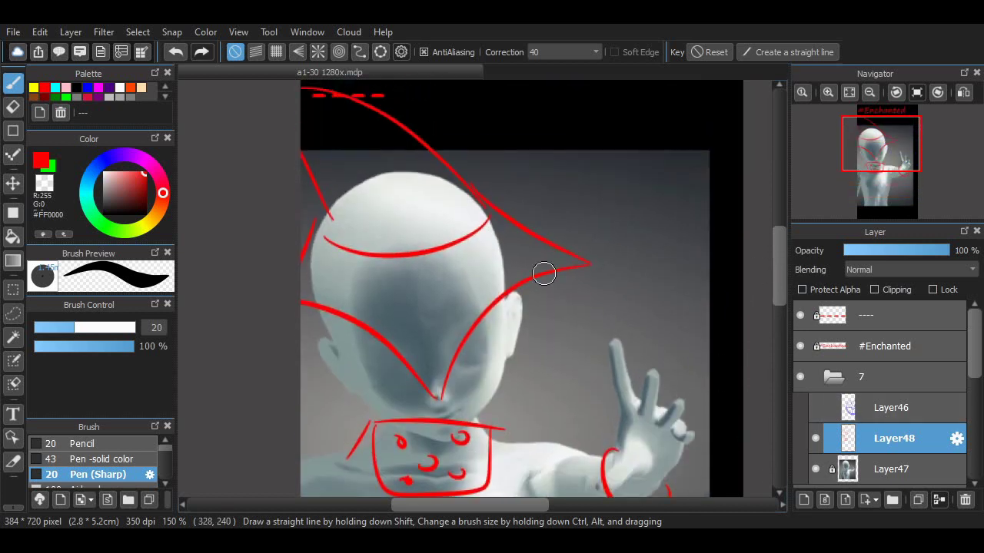
{"action": "left_click_drag", "start_coordinate": [441, 279], "coordinate": [407, 232]}
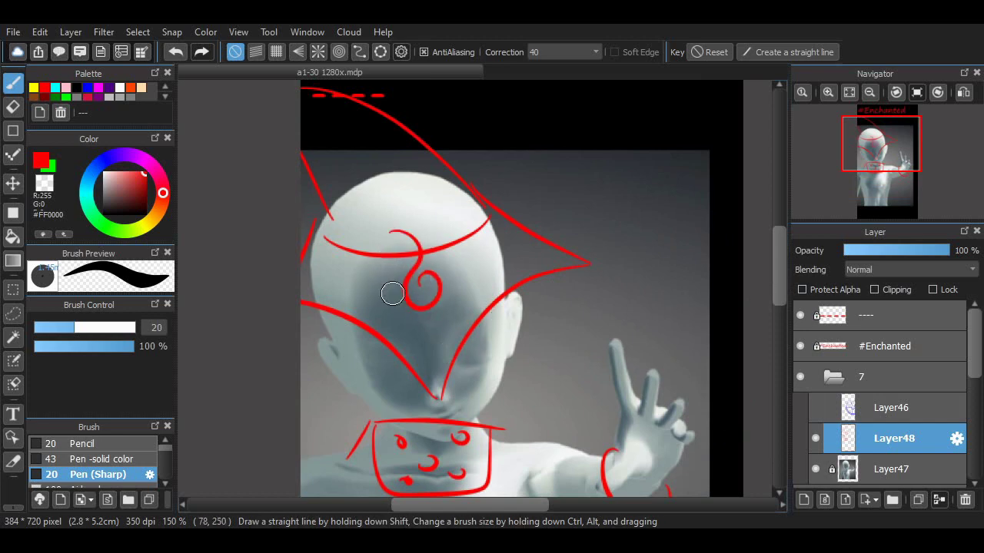
{"action": "mouse_move", "coordinate": [389, 292]}
{"action": "left_mouse_down"}
{"action": "mouse_move", "coordinate": [450, 275]}
{"action": "mouse_move", "coordinate": [373, 227]}
{"action": "left_mouse_up"}
{"action": "scroll", "coordinate": [373, 228], "scroll_direction": "down", "scroll_amount": 1}
{"action": "scroll", "coordinate": [409, 341], "scroll_direction": "down", "scroll_amount": 4}
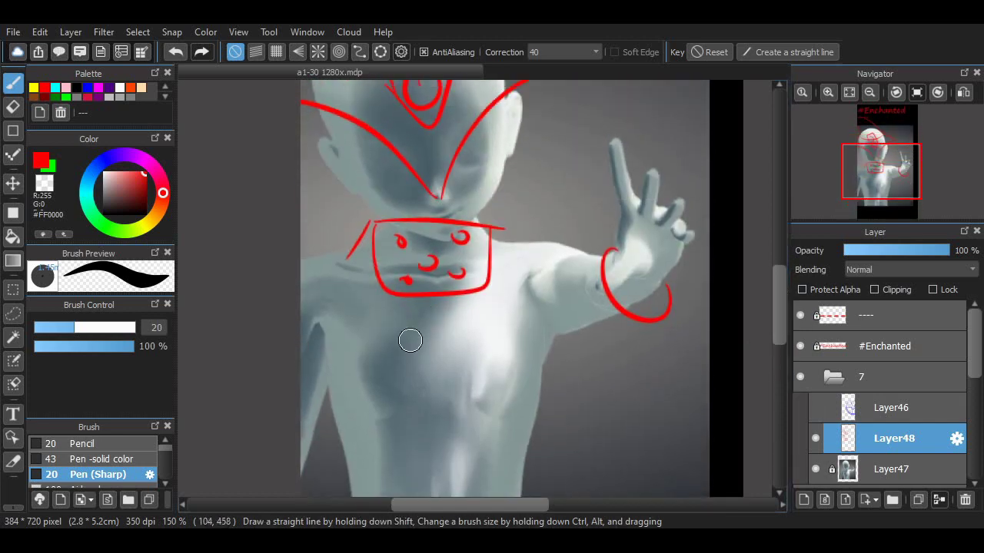
- Sketch the robe's double front line, its outer side edges, the shoulder line and the lower edges of both sleeves
{"action": "scroll", "coordinate": [392, 200], "scroll_direction": "down", "scroll_amount": 3}
{"action": "left_click_drag", "start_coordinate": [388, 192], "coordinate": [367, 496]}
{"action": "key", "text": "ctrl+z"}
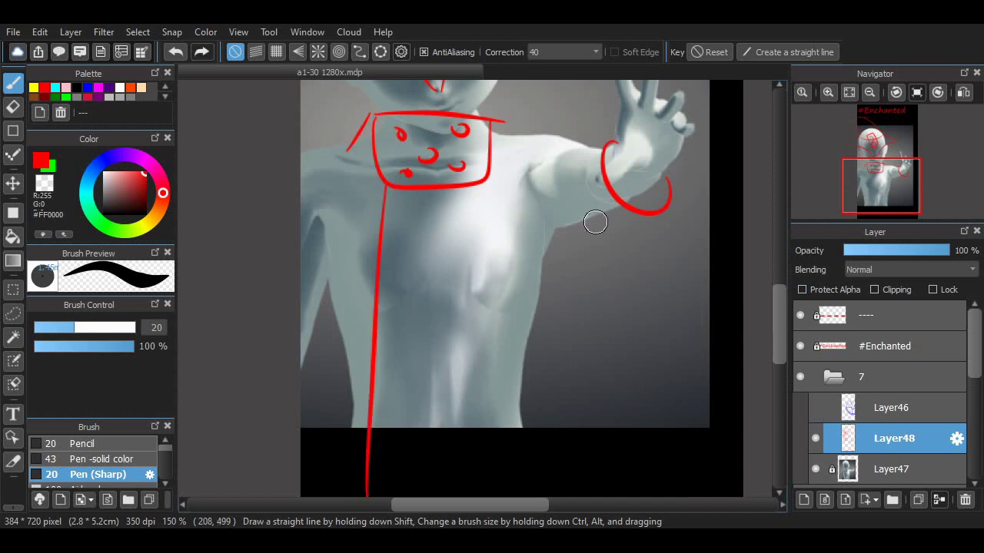
{"action": "left_click_drag", "start_coordinate": [550, 229], "coordinate": [592, 496]}
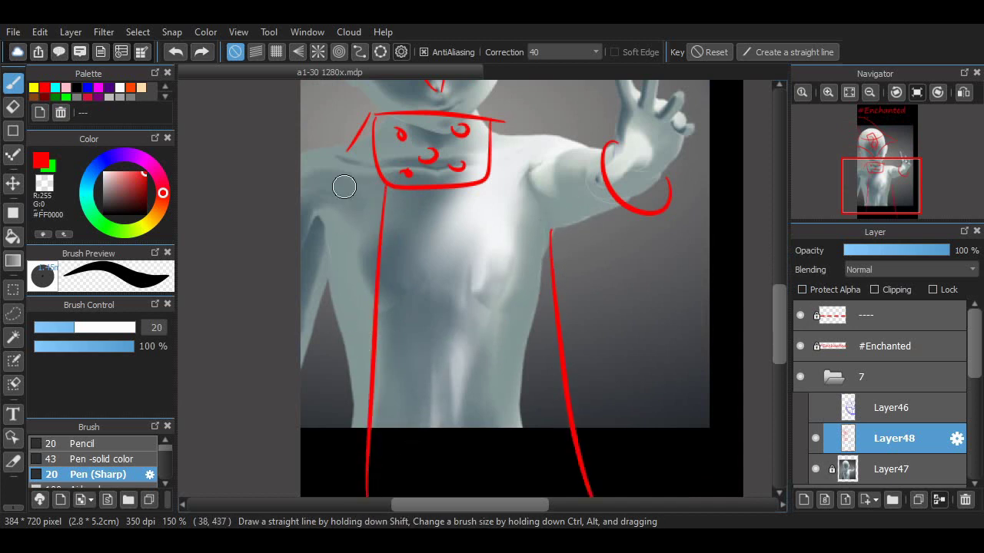
{"action": "mouse_move", "coordinate": [396, 193]}
{"action": "left_mouse_down"}
{"action": "mouse_move", "coordinate": [382, 497]}
{"action": "mouse_move", "coordinate": [332, 285]}
{"action": "mouse_move", "coordinate": [300, 346]}
{"action": "left_mouse_up"}
{"action": "key", "text": "ctrl+z"}
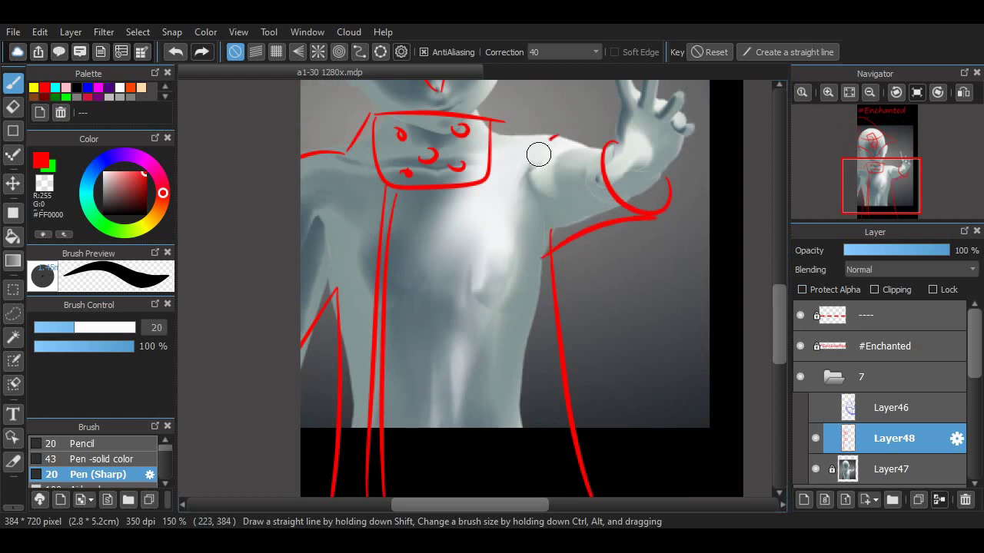
- Undo the trial sleeve lines along the raised arm and erase the rounded cuff with the sleeve's lower edge
{"action": "scroll", "coordinate": [723, 246], "scroll_direction": "up", "scroll_amount": 5}
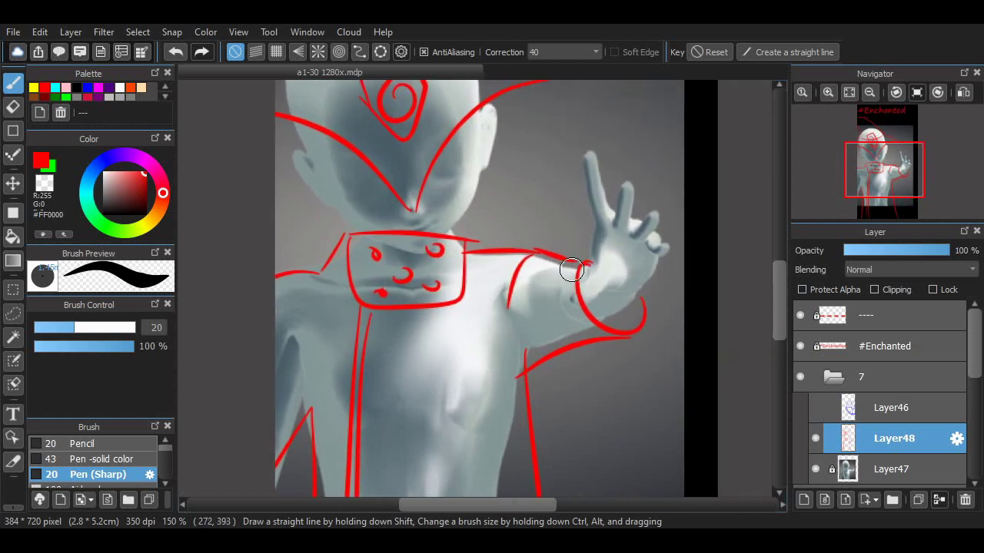
{"action": "key", "text": "ctrl+z"}
{"action": "key", "text": "ctrl+z"}
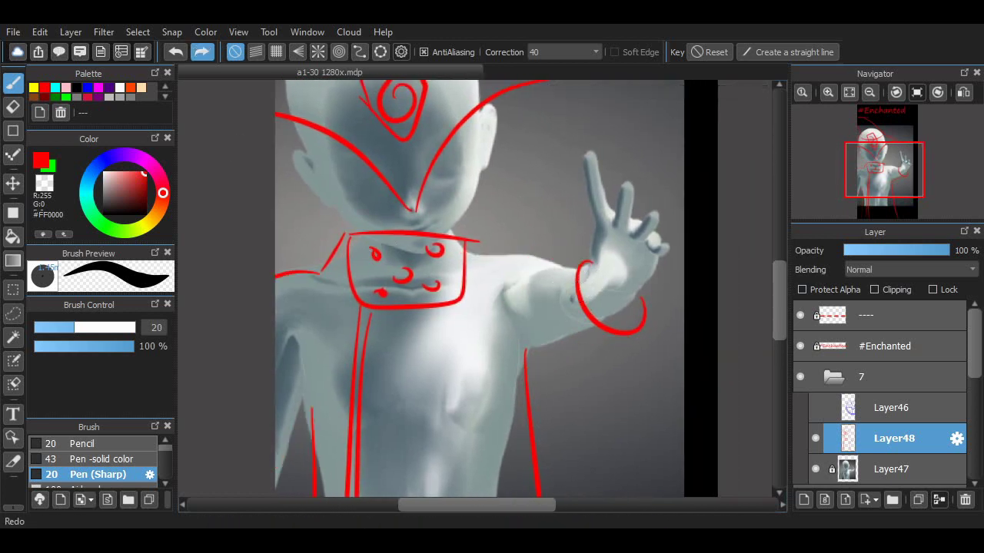
{"action": "left_click", "coordinate": [202, 51]}
{"action": "left_click", "coordinate": [13, 107]}
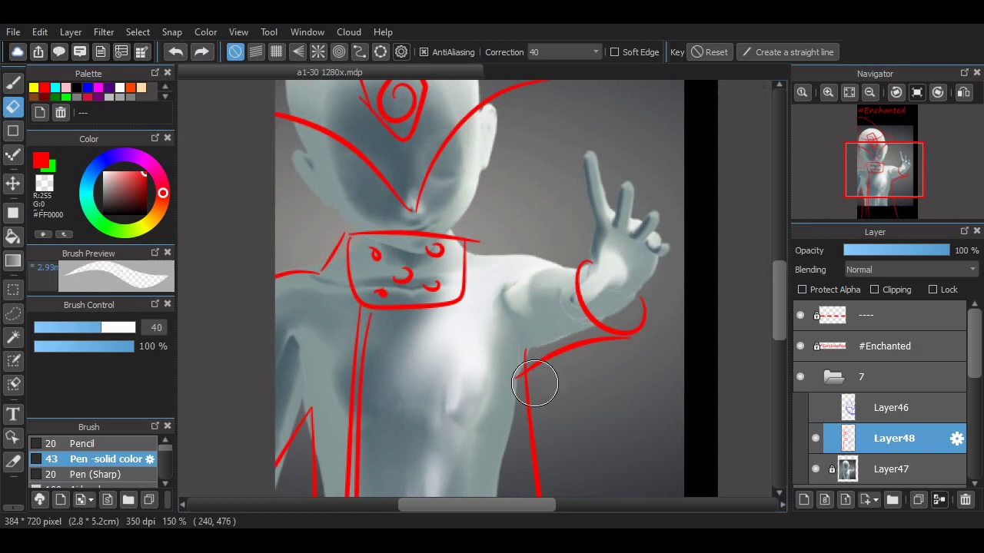
{"action": "mouse_move", "coordinate": [534, 382]}
{"action": "left_mouse_down"}
{"action": "mouse_move", "coordinate": [607, 339]}
{"action": "mouse_move", "coordinate": [636, 300]}
{"action": "mouse_move", "coordinate": [598, 306]}
{"action": "mouse_move", "coordinate": [580, 262]}
{"action": "mouse_move", "coordinate": [656, 314]}
{"action": "mouse_move", "coordinate": [614, 380]}
{"action": "left_mouse_up"}
- Sketch a tall oval cuff hanging from the raised wrist, with the sleeve's upper and lower edges running back to the shoulder
{"action": "key", "text": "b"}
{"action": "left_click", "coordinate": [94, 475]}
{"action": "key", "text": "ctrl+z"}
{"action": "mouse_move", "coordinate": [595, 259]}
{"action": "left_mouse_down"}
{"action": "mouse_move", "coordinate": [635, 277]}
{"action": "mouse_move", "coordinate": [604, 299]}
{"action": "left_mouse_up"}
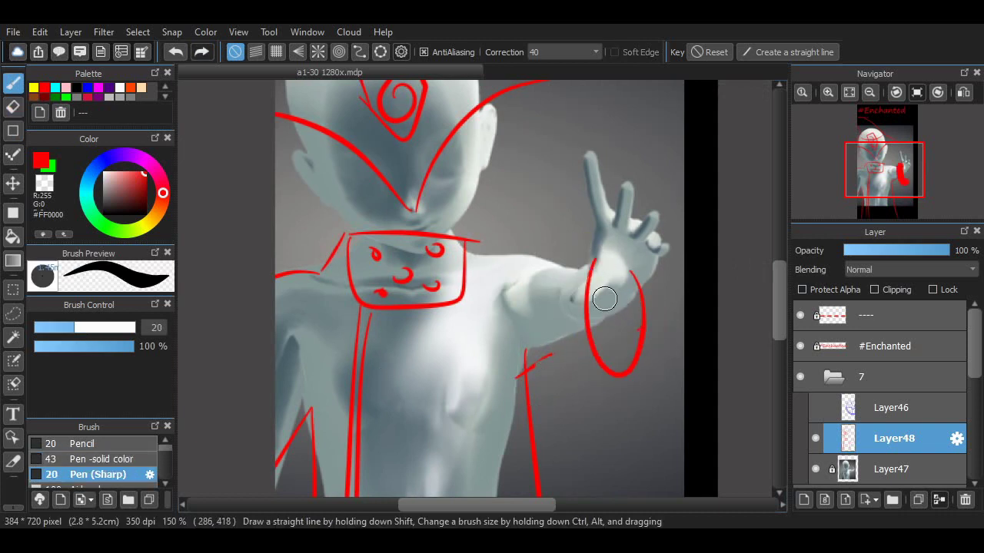
{"action": "key", "text": "ctrl+z"}
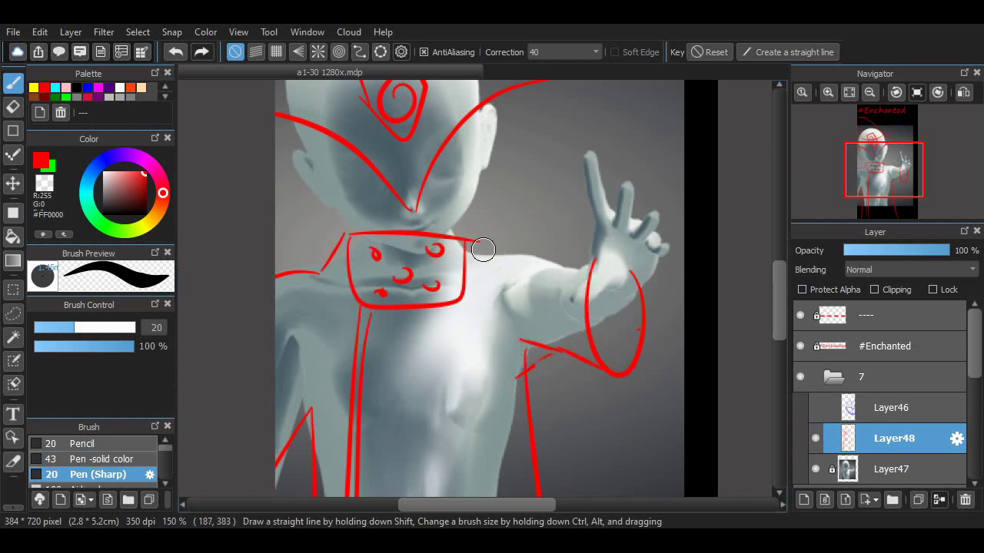
{"action": "key", "text": "ctrl+z"}
{"action": "mouse_move", "coordinate": [592, 263]}
{"action": "left_mouse_down"}
{"action": "mouse_move", "coordinate": [488, 257]}
{"action": "mouse_move", "coordinate": [547, 272]}
{"action": "left_mouse_up"}
{"action": "key", "text": "ctrl+z"}
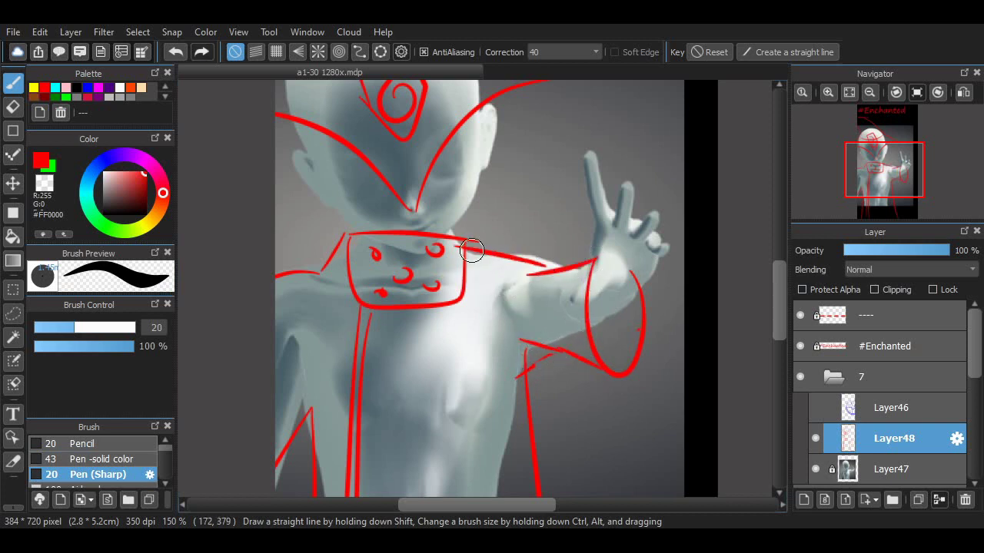
{"action": "scroll", "coordinate": [468, 223], "scroll_direction": "up", "scroll_amount": 3}
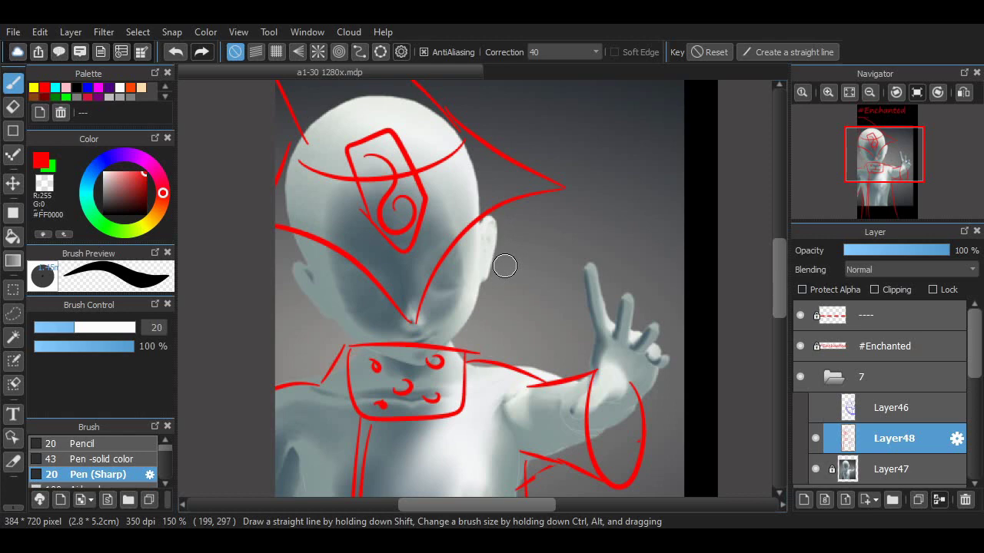
- Sketch a narrow slanted eye on the raised-arm side of the face, between the hat brim's point and the collar
{"action": "scroll", "coordinate": [538, 307], "scroll_direction": "down", "scroll_amount": 5}
{"action": "scroll", "coordinate": [538, 307], "scroll_direction": "up", "scroll_amount": 5}
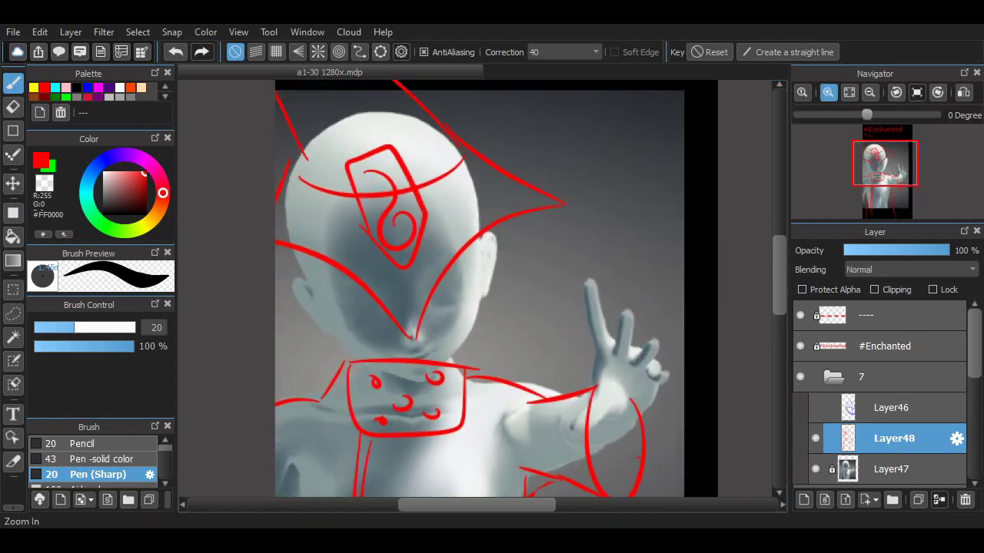
{"action": "scroll", "coordinate": [357, 425], "scroll_direction": "up", "scroll_amount": 3}
{"action": "mouse_move", "coordinate": [358, 424]}
{"action": "left_mouse_down"}
{"action": "mouse_move", "coordinate": [421, 406]}
{"action": "mouse_move", "coordinate": [395, 415]}
{"action": "mouse_move", "coordinate": [441, 377]}
{"action": "left_mouse_up"}
{"action": "key", "text": "ctrl+z"}
{"action": "key", "text": "ctrl+z"}
{"action": "mouse_move", "coordinate": [384, 407]}
{"action": "left_mouse_down"}
{"action": "mouse_move", "coordinate": [444, 380]}
{"action": "mouse_move", "coordinate": [374, 417]}
{"action": "mouse_move", "coordinate": [388, 435]}
{"action": "left_mouse_up"}
- Sketch two pointed hair locks hanging from the hat brim on the side of the face away from the raised arm
{"action": "scroll", "coordinate": [454, 461], "scroll_direction": "left", "scroll_amount": 2}
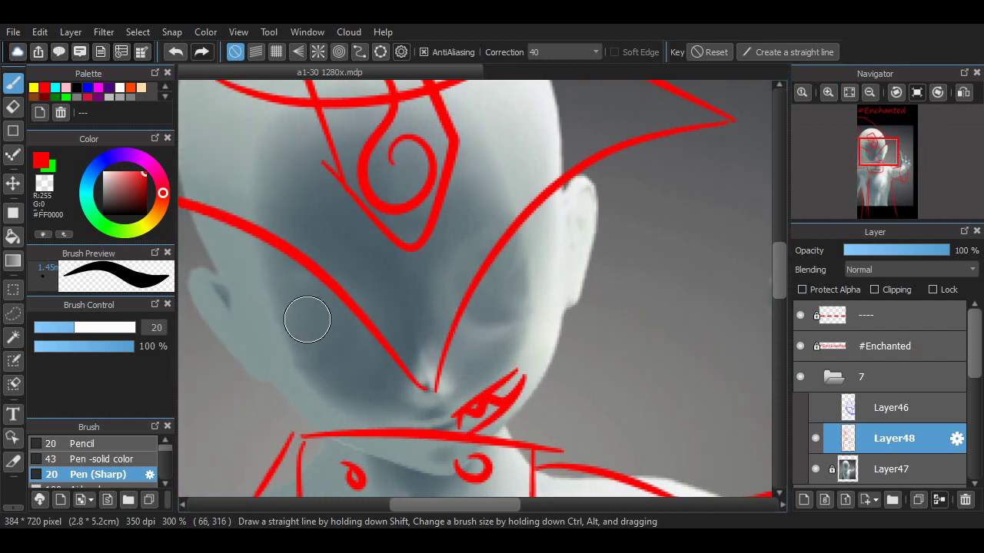
{"action": "scroll", "coordinate": [482, 485], "scroll_direction": "left", "scroll_amount": 2}
{"action": "left_click_drag", "start_coordinate": [455, 340], "coordinate": [354, 421]}
{"action": "key", "text": "ctrl+z"}
{"action": "left_click_drag", "start_coordinate": [362, 242], "coordinate": [465, 330]}
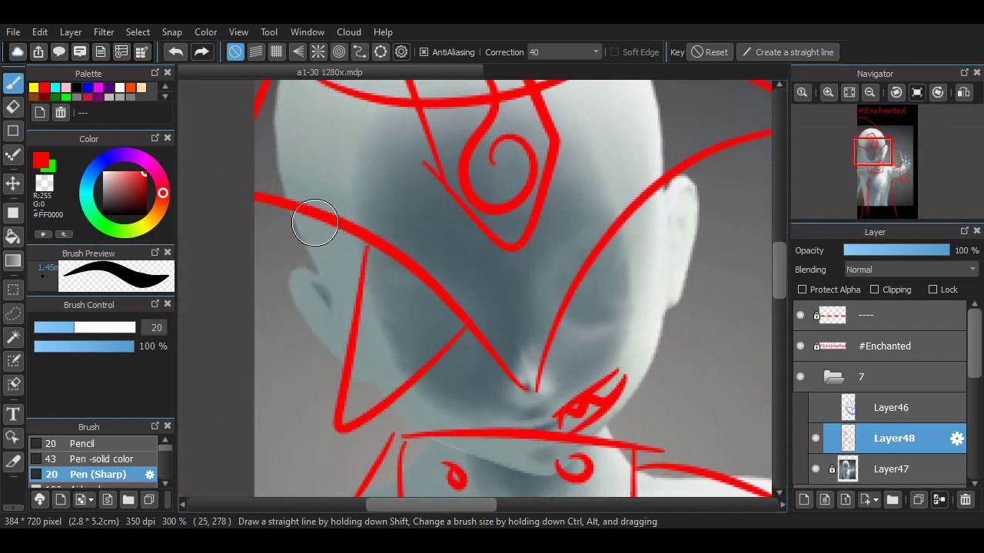
{"action": "left_click_drag", "start_coordinate": [315, 219], "coordinate": [338, 350]}
- Show the blue wheel layer and sketch pointed hair locks under the hat brim on the raised-arm side
{"action": "left_click", "coordinate": [816, 407]}
{"action": "scroll", "coordinate": [523, 469], "scroll_direction": "right", "scroll_amount": 4}
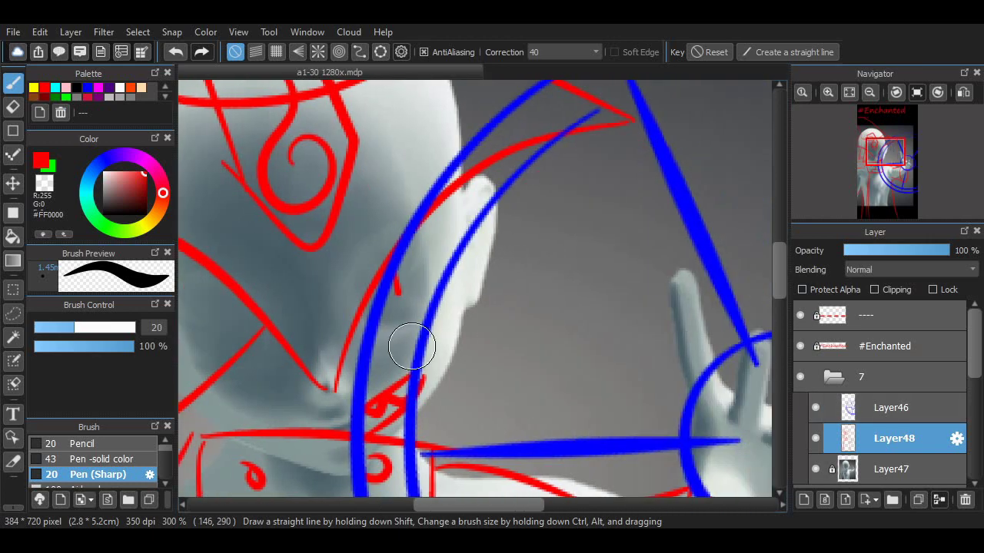
{"action": "mouse_move", "coordinate": [402, 273]}
{"action": "left_mouse_down"}
{"action": "mouse_move", "coordinate": [476, 353]}
{"action": "mouse_move", "coordinate": [439, 265]}
{"action": "mouse_move", "coordinate": [500, 315]}
{"action": "mouse_move", "coordinate": [531, 229]}
{"action": "left_mouse_up"}
{"action": "key", "text": "ctrl+0"}
{"action": "left_click", "coordinate": [828, 91]}
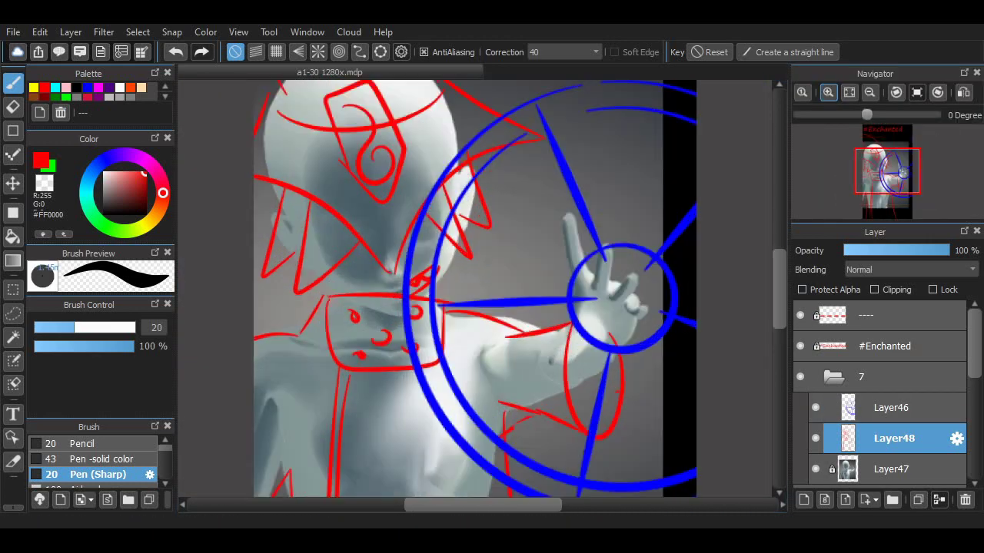
- Hide the blue wheel layer and erase the oval cuff and sleeve edges around the raised forearm
{"action": "left_click", "coordinate": [815, 407]}
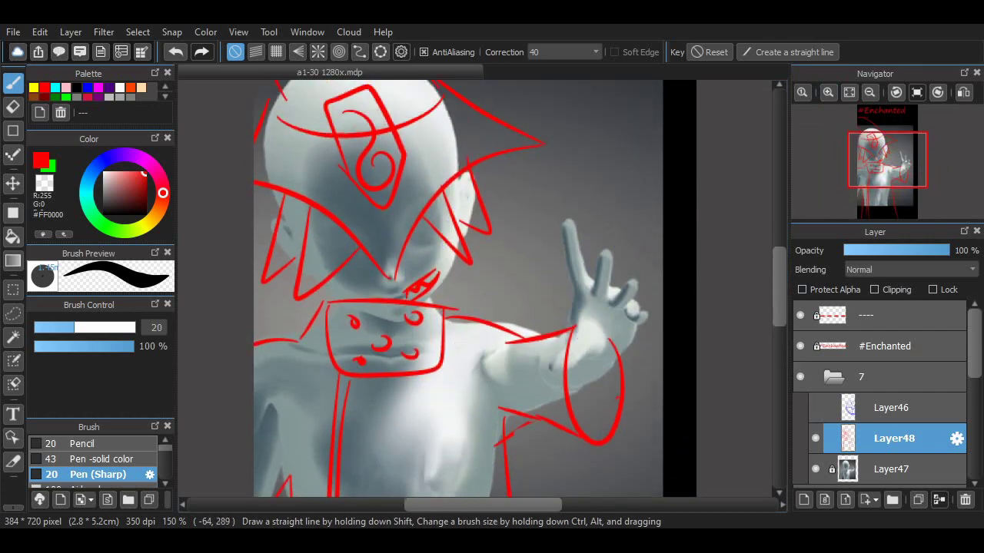
{"action": "key", "text": "e"}
{"action": "mouse_move", "coordinate": [564, 401]}
{"action": "left_mouse_down"}
{"action": "mouse_move", "coordinate": [608, 369]}
{"action": "mouse_move", "coordinate": [604, 329]}
{"action": "left_mouse_up"}
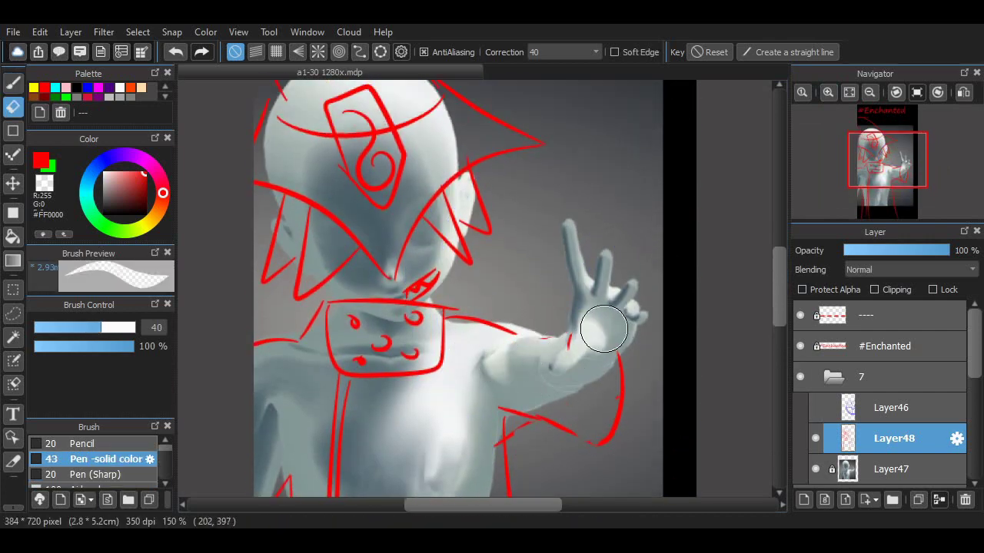
- Sketch the jaw lines from the hair locks down to the collar with the 20 px Pen (Sharp) brush
{"action": "key", "text": "b"}
{"action": "left_click_drag", "start_coordinate": [315, 261], "coordinate": [338, 292]}
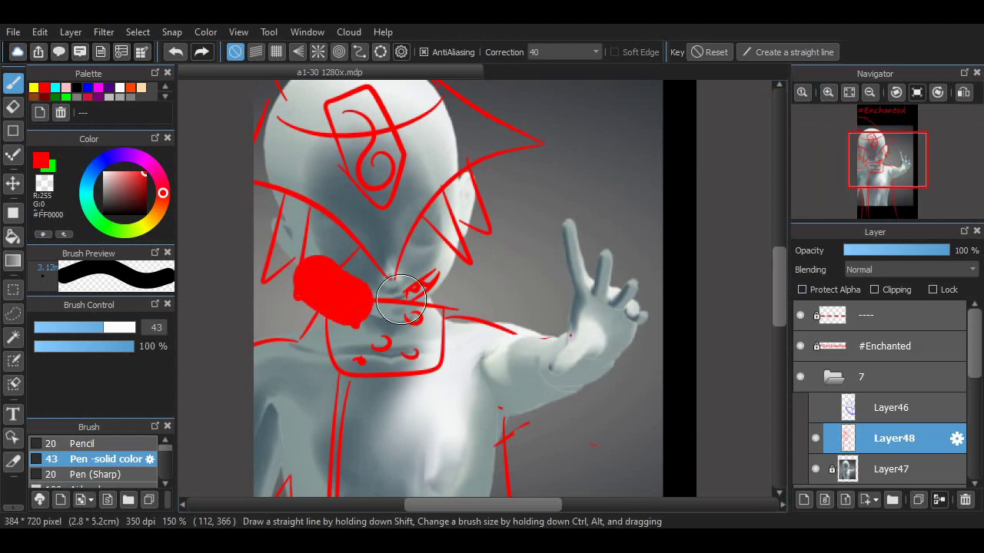
{"action": "key", "text": "ctrl+z"}
{"action": "scroll", "coordinate": [731, 282], "scroll_direction": "up", "scroll_amount": 5}
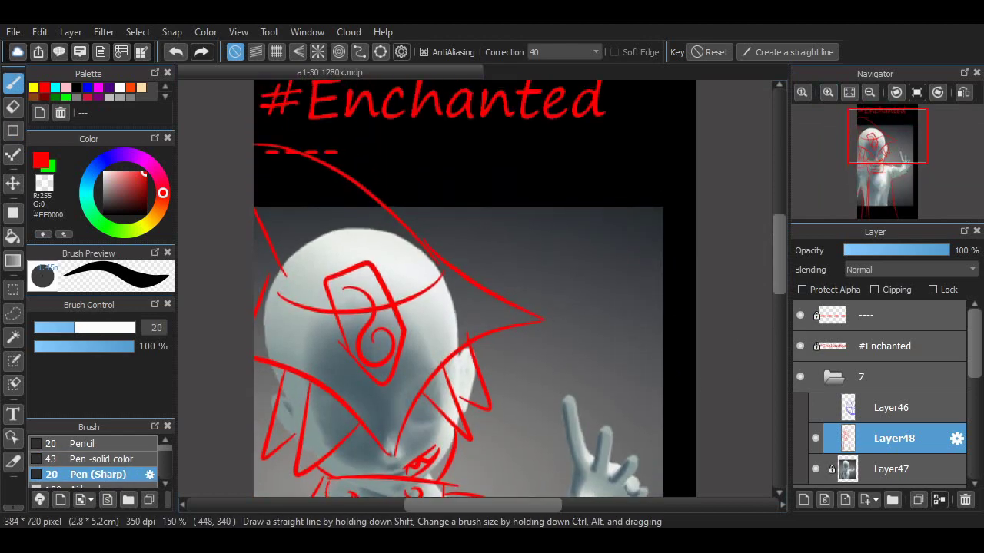
- Sketch three curved fold lines sweeping from the robe's side edge below the raised arm down to the hem
{"action": "scroll", "coordinate": [479, 359], "scroll_direction": "down", "scroll_amount": 10}
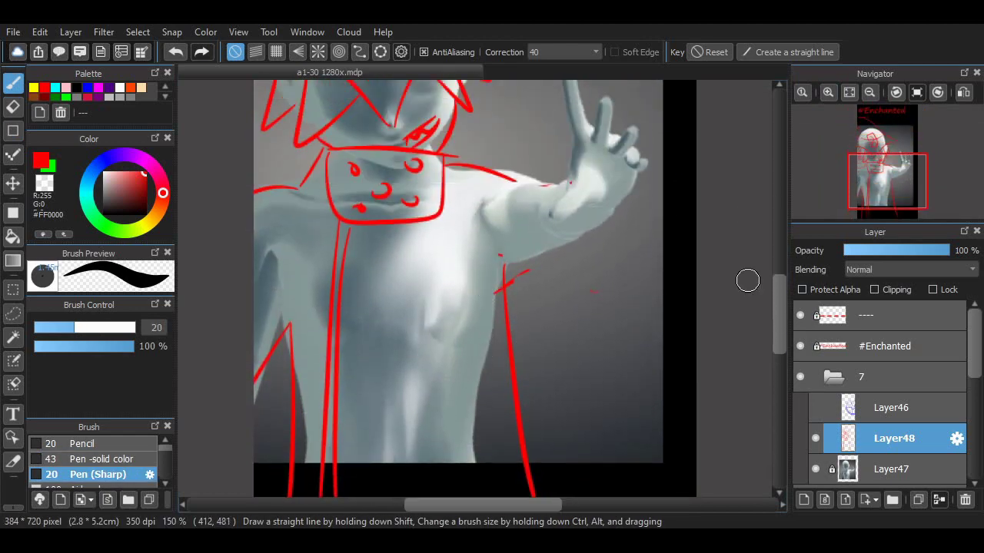
{"action": "scroll", "coordinate": [747, 280], "scroll_direction": "down", "scroll_amount": 3}
{"action": "left_click_drag", "start_coordinate": [388, 464], "coordinate": [500, 267]}
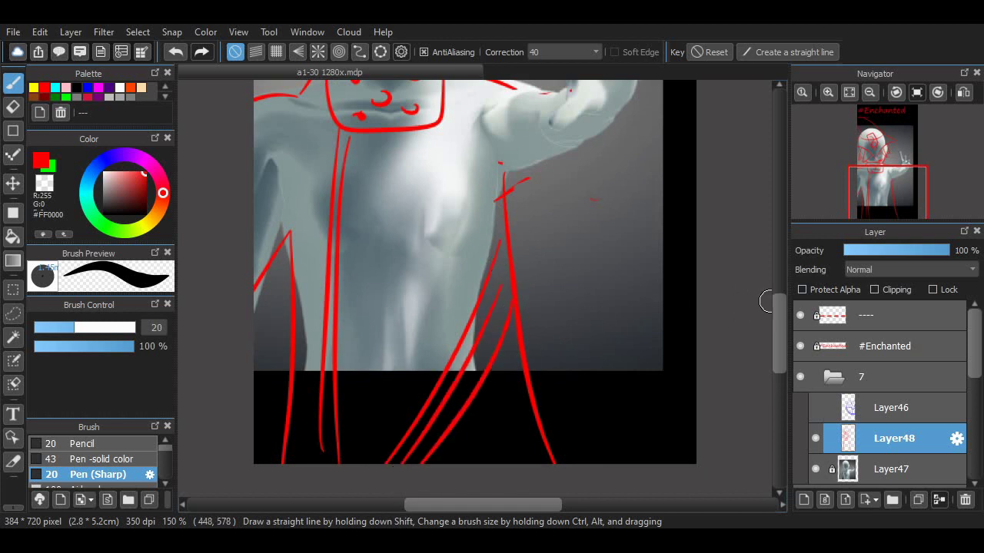
{"action": "scroll", "coordinate": [764, 301], "scroll_direction": "up", "scroll_amount": 6}
{"action": "left_click_drag", "start_coordinate": [627, 309], "coordinate": [593, 384]}
{"action": "left_click_drag", "start_coordinate": [531, 289], "coordinate": [575, 375]}
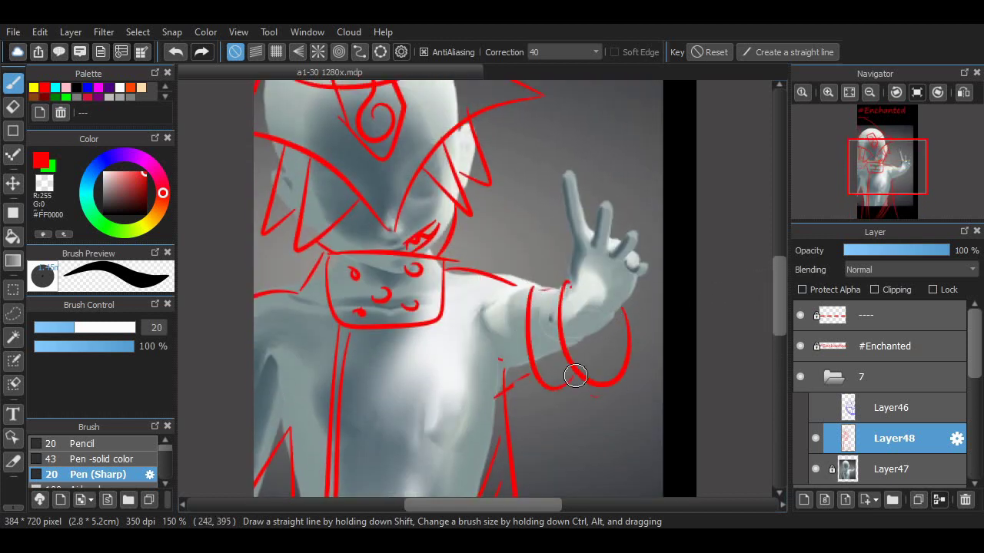
{"action": "key", "text": "ctrl+z"}
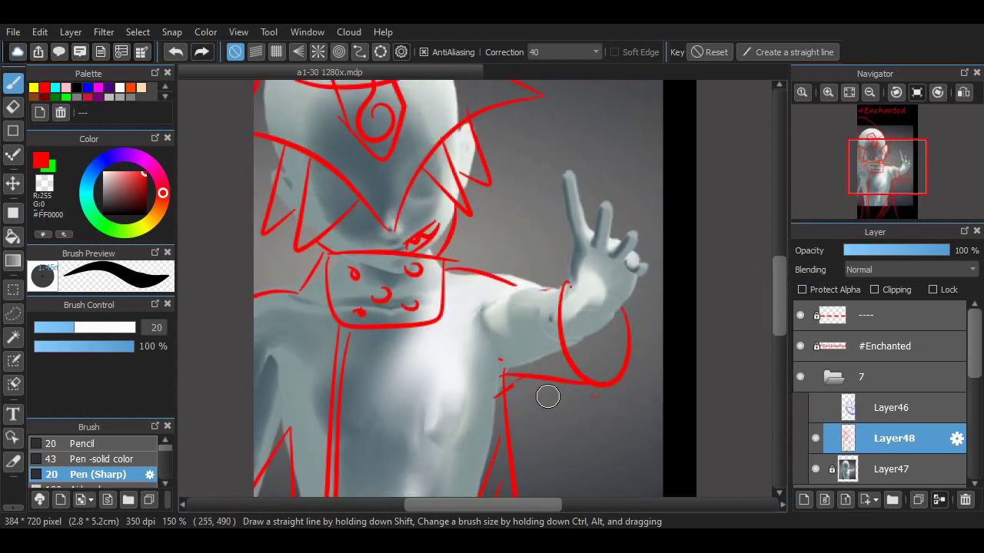
{"action": "key", "text": "ctrl+z"}
{"action": "key", "text": "ctrl+z"}
{"action": "key", "text": "ctrl+z"}
- Sketch a wide sleeve opening around the raised forearm, a curve across the upper arm and the sleeve's lower edge
{"action": "mouse_move", "coordinate": [513, 283]}
{"action": "left_mouse_down"}
{"action": "mouse_move", "coordinate": [497, 377]}
{"action": "mouse_move", "coordinate": [561, 398]}
{"action": "left_mouse_up"}
{"action": "key", "text": "ctrl+z"}
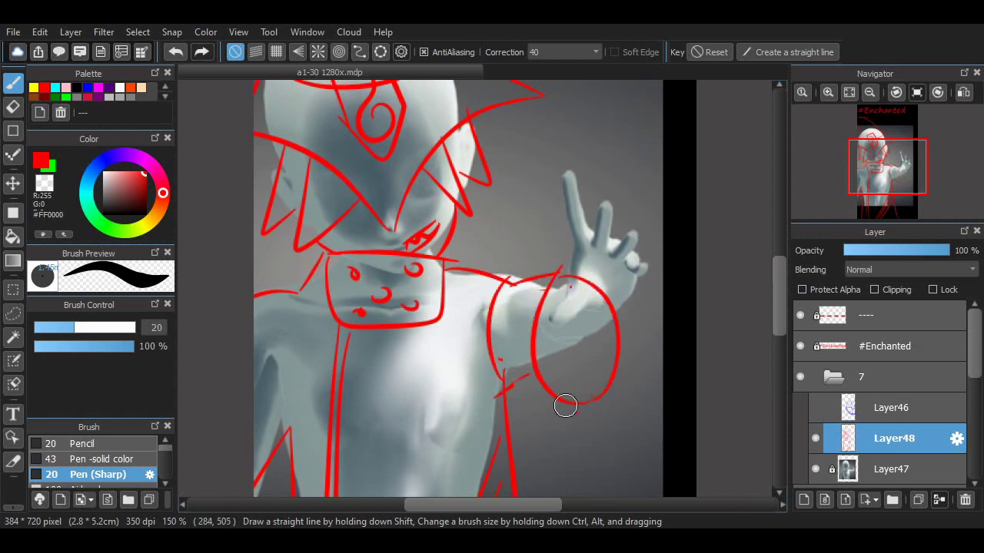
{"action": "left_click_drag", "start_coordinate": [505, 375], "coordinate": [581, 395]}
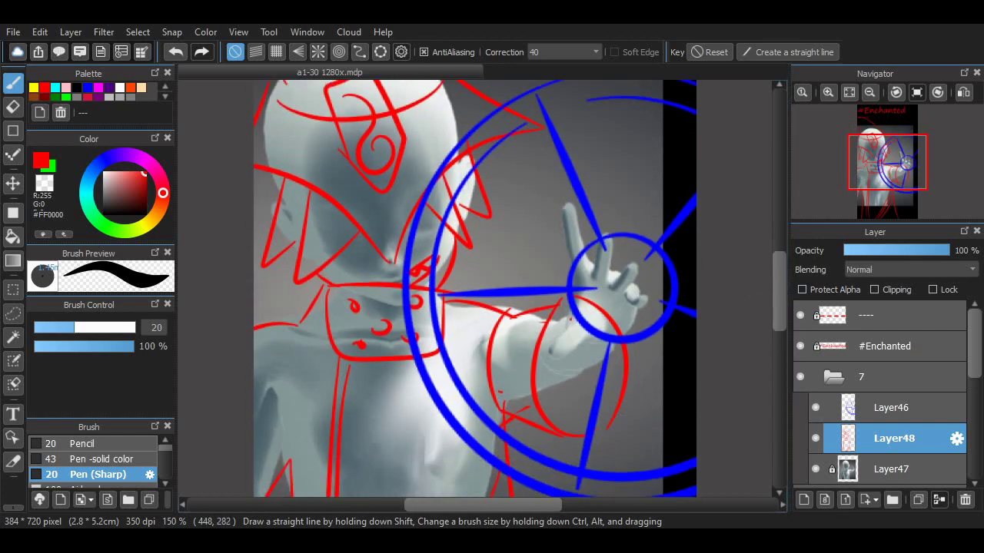
- Erase the slanted eye and sketch a new one on the other side of the hat brim's point, just above the collar
{"action": "scroll", "coordinate": [763, 279], "scroll_direction": "down", "scroll_amount": 5}
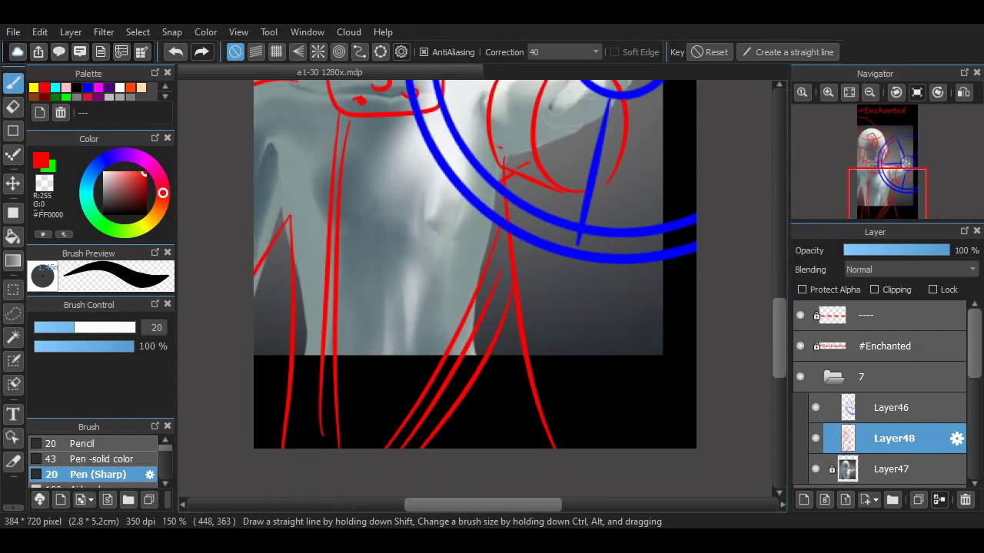
{"action": "scroll", "coordinate": [763, 261], "scroll_direction": "up", "scroll_amount": 9}
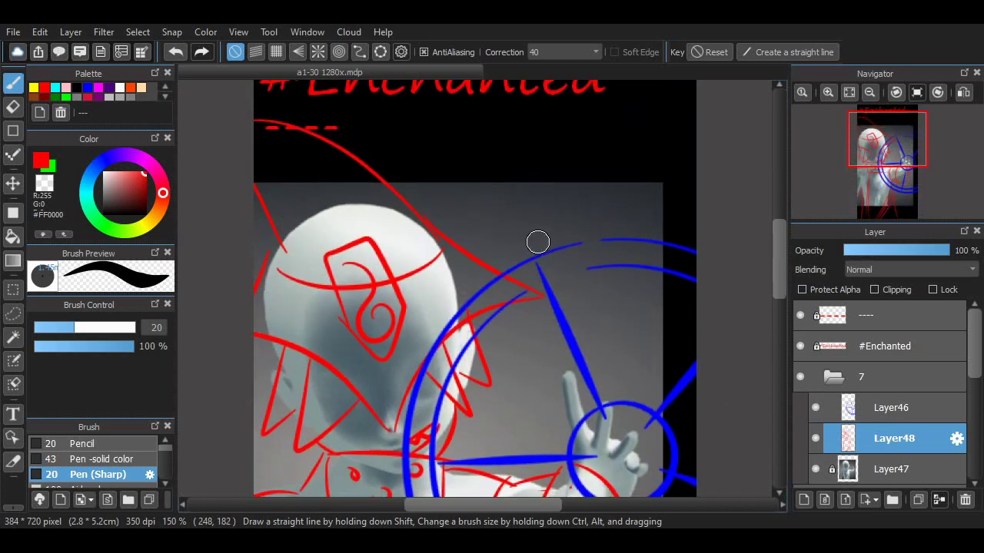
{"action": "scroll", "coordinate": [632, 210], "scroll_direction": "down", "scroll_amount": 4}
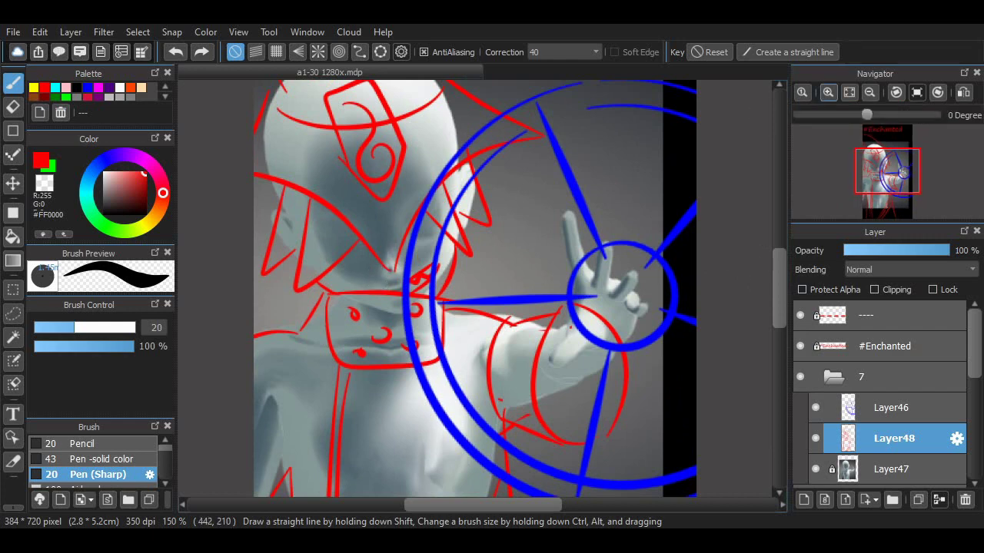
{"action": "left_click", "coordinate": [828, 92]}
{"action": "left_click", "coordinate": [828, 92]}
{"action": "left_click", "coordinate": [12, 107]}
{"action": "mouse_move", "coordinate": [537, 246]}
{"action": "left_mouse_down"}
{"action": "mouse_move", "coordinate": [505, 285]}
{"action": "mouse_move", "coordinate": [553, 269]}
{"action": "left_mouse_up"}
{"action": "key", "text": "b"}
{"action": "left_click", "coordinate": [409, 273]}
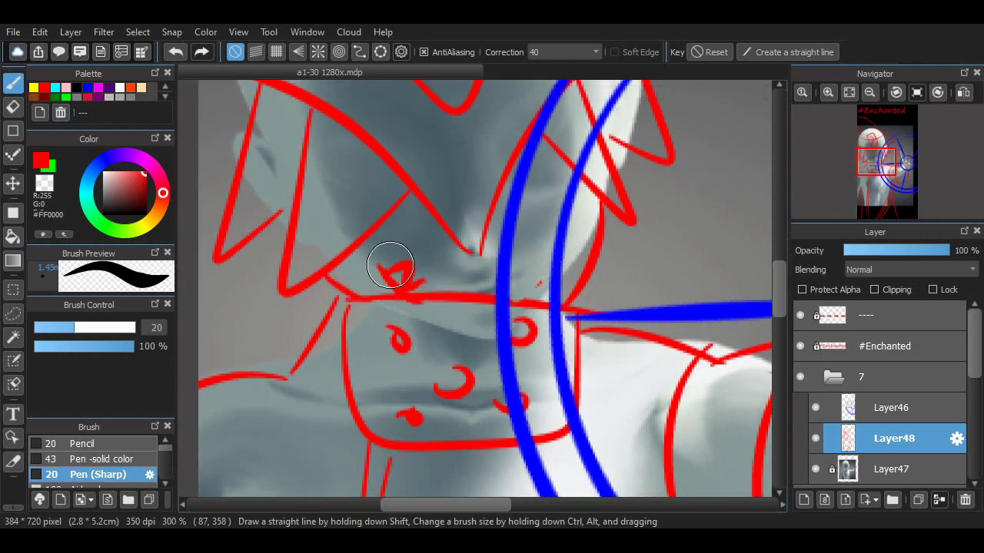
{"action": "key", "text": "ctrl+z"}
{"action": "left_click_drag", "start_coordinate": [441, 286], "coordinate": [461, 277]}
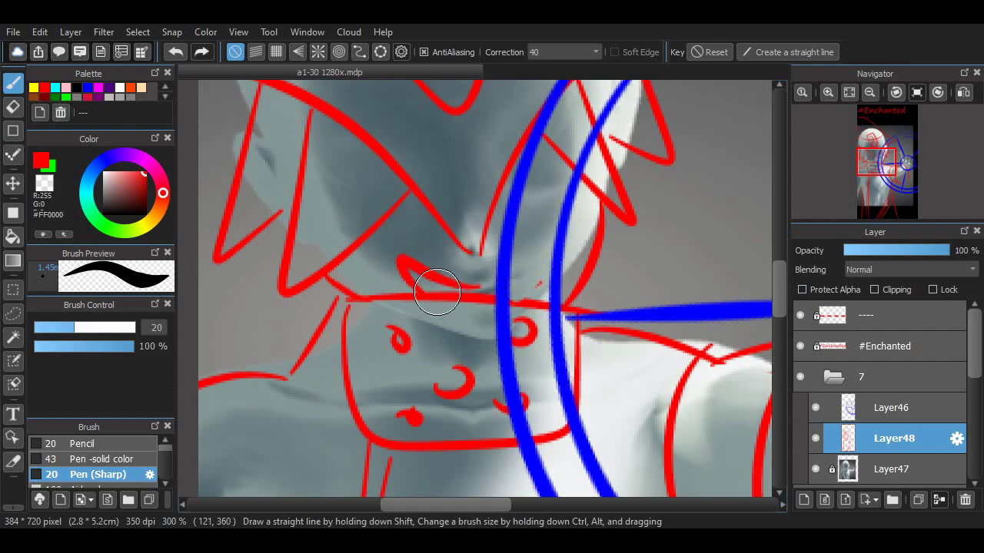
- Sketch a long fold line below the collar that forks across the chest, with a short crease on each side
{"action": "scroll", "coordinate": [441, 286], "scroll_direction": "down", "scroll_amount": 5}
{"action": "scroll", "coordinate": [442, 285], "scroll_direction": "up", "scroll_amount": 3}
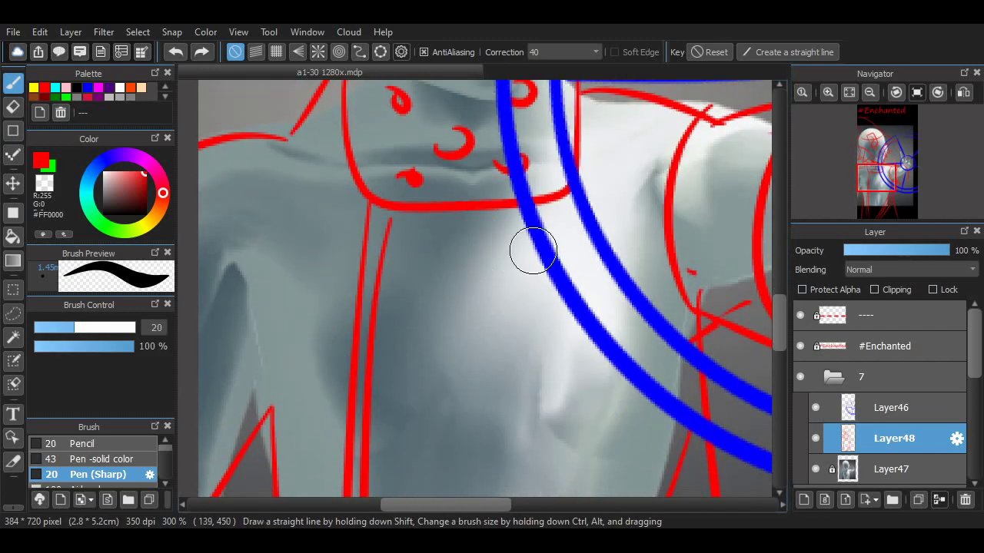
{"action": "left_click_drag", "start_coordinate": [533, 250], "coordinate": [453, 464]}
{"action": "left_click_drag", "start_coordinate": [513, 363], "coordinate": [581, 455]}
{"action": "left_click_drag", "start_coordinate": [526, 263], "coordinate": [481, 315]}
{"action": "key", "text": "ctrl+z"}
{"action": "mouse_move", "coordinate": [471, 279]}
{"action": "left_mouse_down"}
{"action": "mouse_move", "coordinate": [501, 322]}
{"action": "mouse_move", "coordinate": [619, 302]}
{"action": "left_mouse_up"}
{"action": "scroll", "coordinate": [780, 281], "scroll_direction": "down", "scroll_amount": 1}
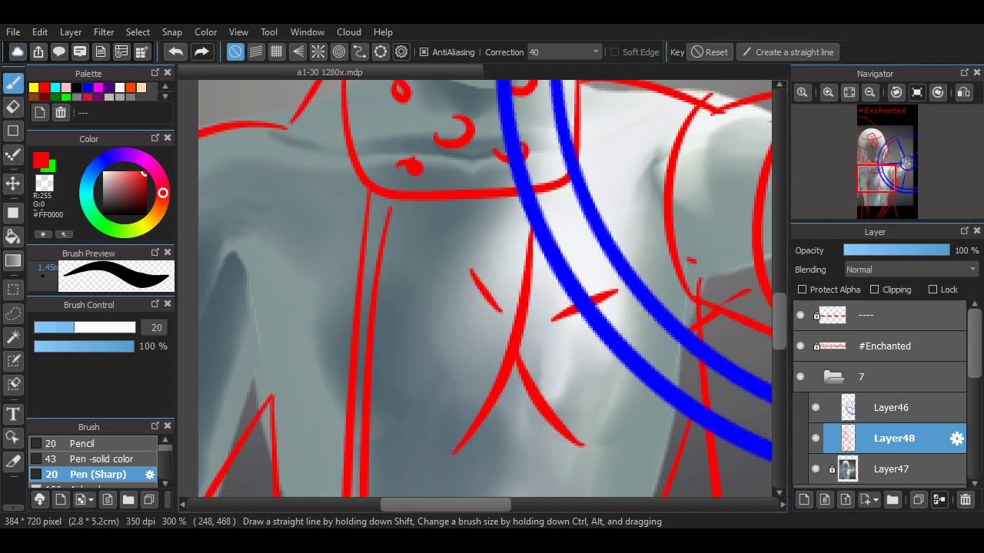
- Sketch flame-like swirls around the raised hand on the blue wheel layer in purple #4B0082
{"action": "scroll", "coordinate": [484, 288], "scroll_direction": "up", "scroll_amount": 5}
{"action": "scroll", "coordinate": [485, 288], "scroll_direction": "down", "scroll_amount": 4}
{"action": "scroll", "coordinate": [602, 344], "scroll_direction": "up", "scroll_amount": 3}
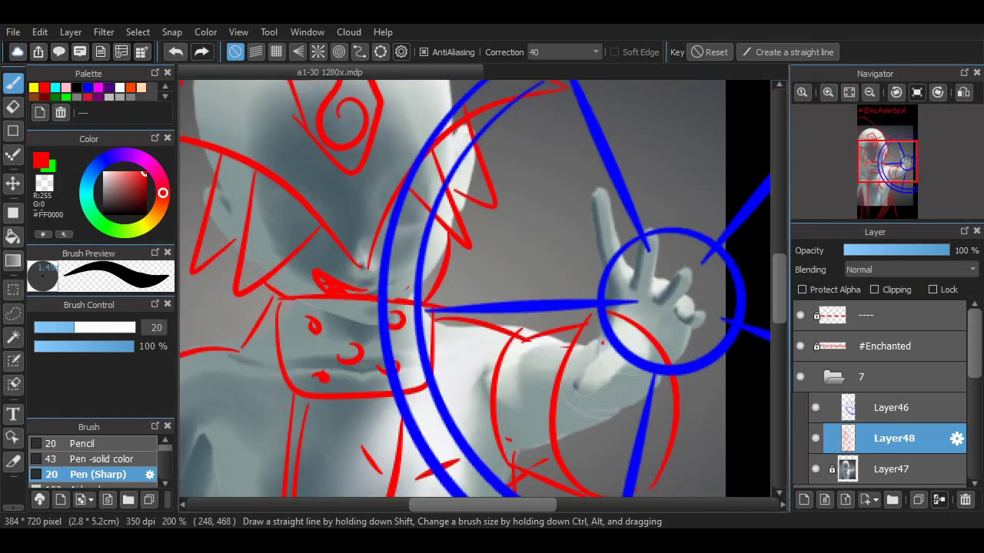
{"action": "left_click", "coordinate": [892, 407]}
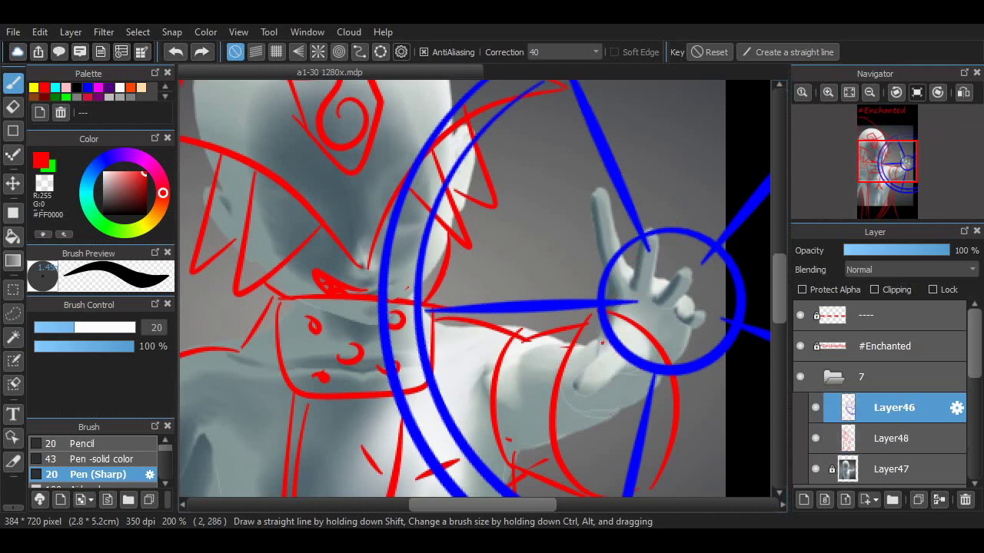
{"action": "scroll", "coordinate": [604, 287], "scroll_direction": "down", "scroll_amount": 1}
{"action": "mouse_move", "coordinate": [605, 288]}
{"action": "left_mouse_down"}
{"action": "mouse_move", "coordinate": [593, 187]}
{"action": "mouse_move", "coordinate": [569, 272]}
{"action": "mouse_move", "coordinate": [586, 161]}
{"action": "left_mouse_up"}
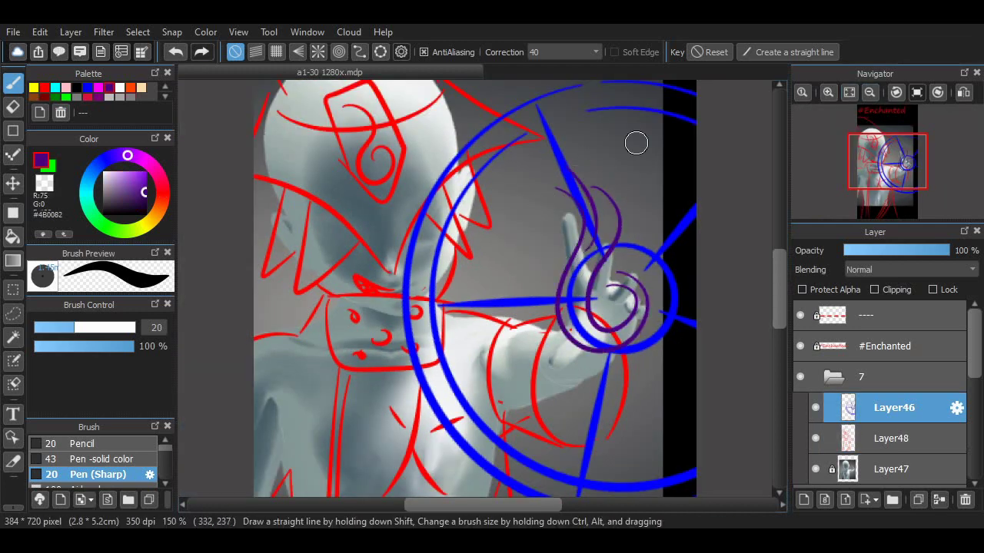
- Change the dashed placeholder text to "Fire Magic" and center it beneath the #Enchanted title
{"action": "mouse_move", "coordinate": [716, 298]}
{"action": "left_mouse_down"}
{"action": "mouse_move", "coordinate": [690, 212]}
{"action": "mouse_move", "coordinate": [723, 354]}
{"action": "mouse_move", "coordinate": [767, 365]}
{"action": "mouse_move", "coordinate": [716, 257]}
{"action": "left_mouse_up"}
{"action": "scroll", "coordinate": [475, 289], "scroll_direction": "down", "scroll_amount": 2}
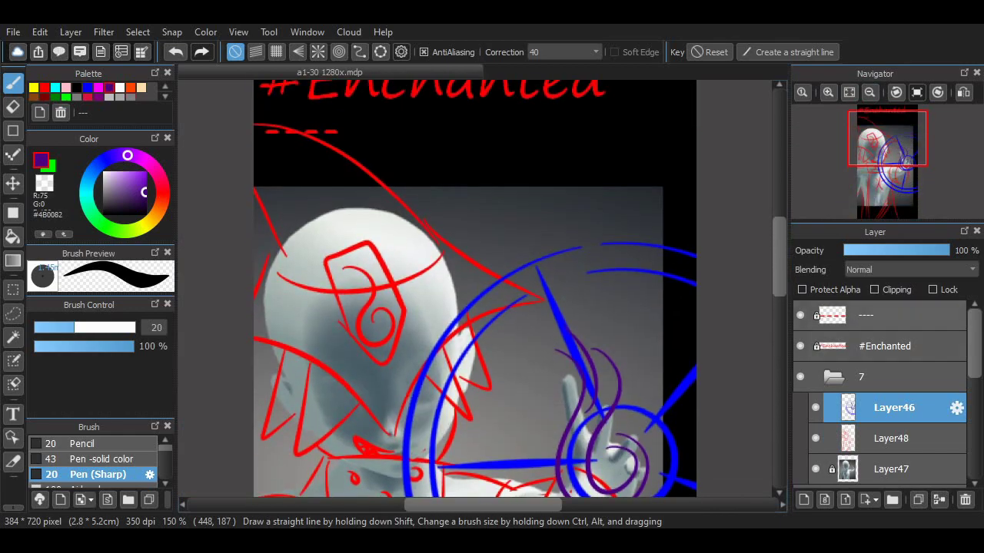
{"action": "left_click", "coordinate": [892, 315]}
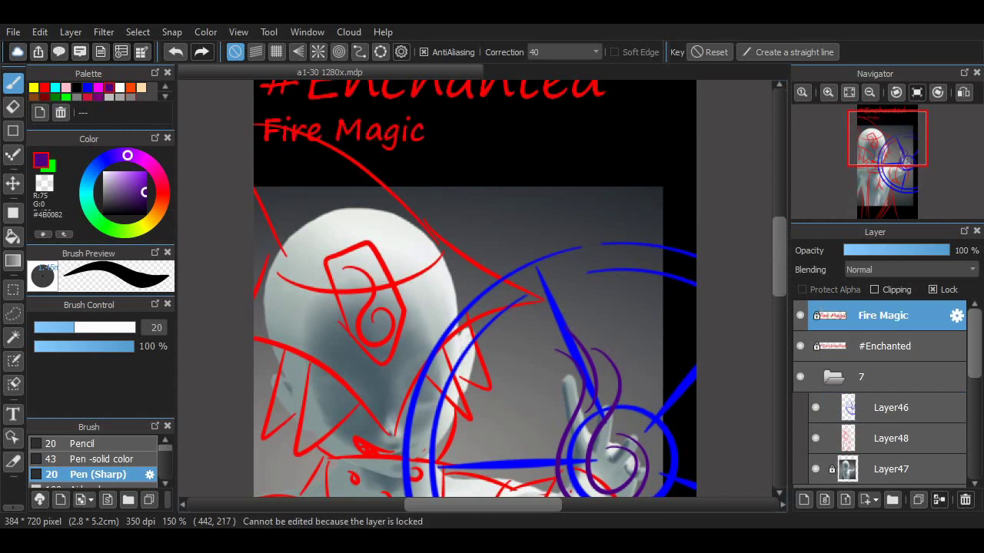
{"action": "key", "text": "v"}
{"action": "left_click_drag", "start_coordinate": [342, 131], "coordinate": [430, 142]}
{"action": "left_click", "coordinate": [932, 289]}
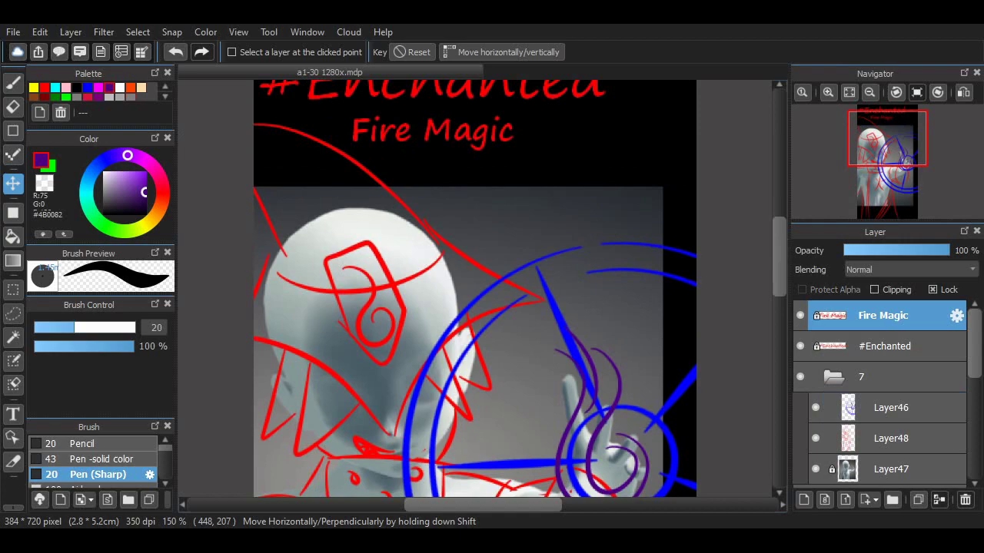
- Lock the blue wheel and red sketch layers and add a new empty layer above them in folder 7
{"action": "scroll", "coordinate": [477, 296], "scroll_direction": "up", "scroll_amount": 3}
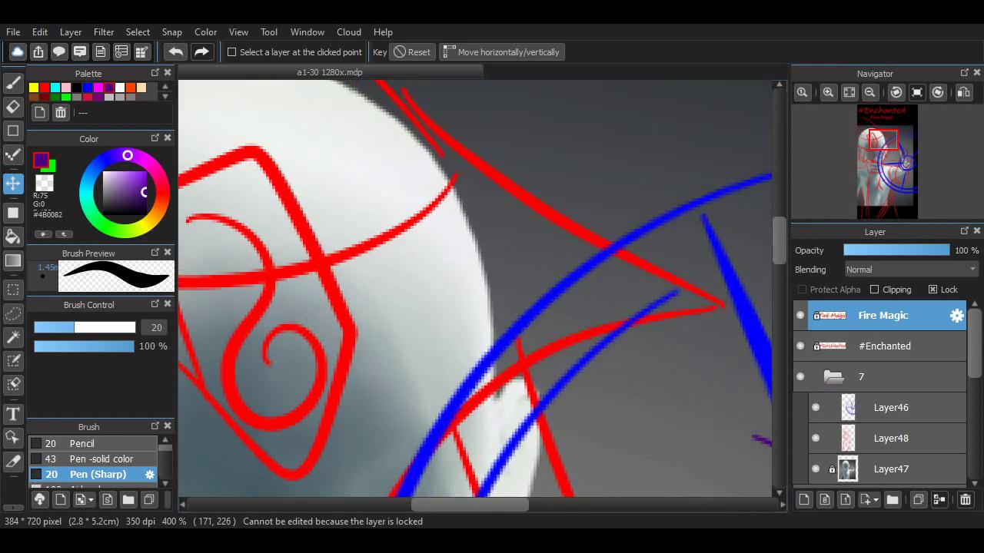
{"action": "scroll", "coordinate": [477, 296], "scroll_direction": "down", "scroll_amount": 3}
{"action": "scroll", "coordinate": [500, 289], "scroll_direction": "down", "scroll_amount": 5}
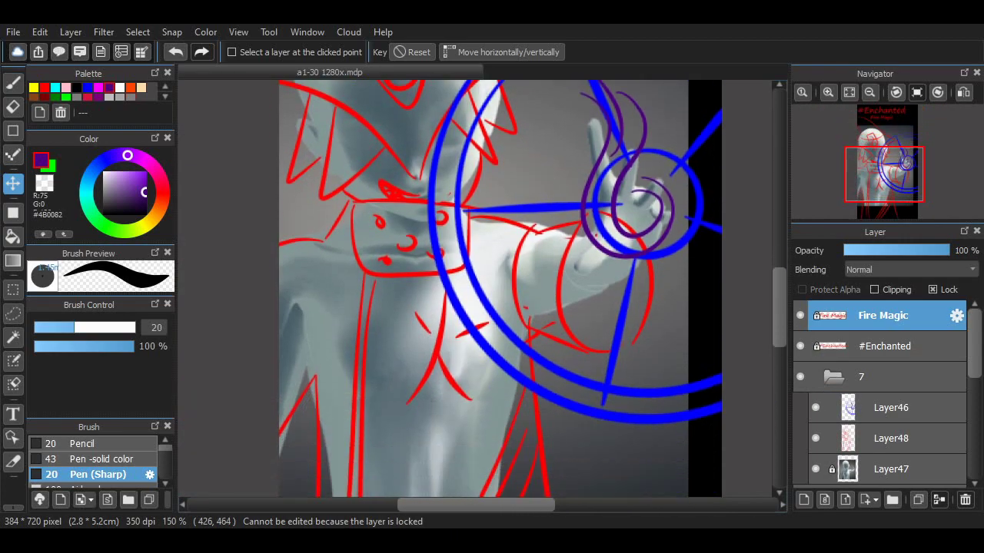
{"action": "left_click", "coordinate": [891, 407]}
{"action": "left_click", "coordinate": [804, 499]}
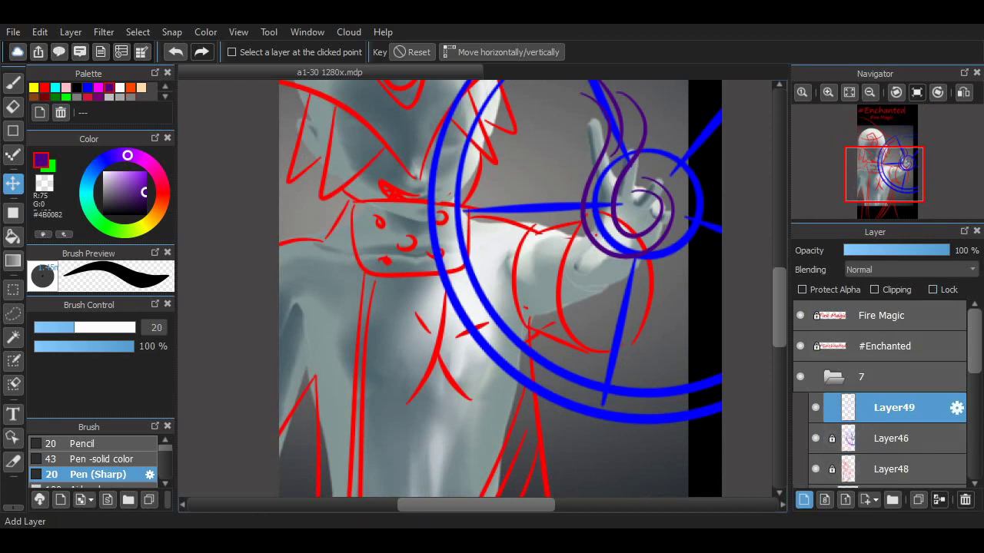
- Lower the opacity of the wheel, red sketch and pose reference layers, and reselect the new layer with white #FFFFFF as drawing colour
{"action": "left_click", "coordinate": [891, 438]}
{"action": "left_click_drag", "start_coordinate": [949, 249], "coordinate": [904, 250]}
{"action": "left_click", "coordinate": [891, 469]}
{"action": "scroll", "coordinate": [880, 400], "scroll_direction": "down", "scroll_amount": 1}
{"action": "left_click", "coordinate": [892, 442]}
{"action": "left_click", "coordinate": [891, 350]}
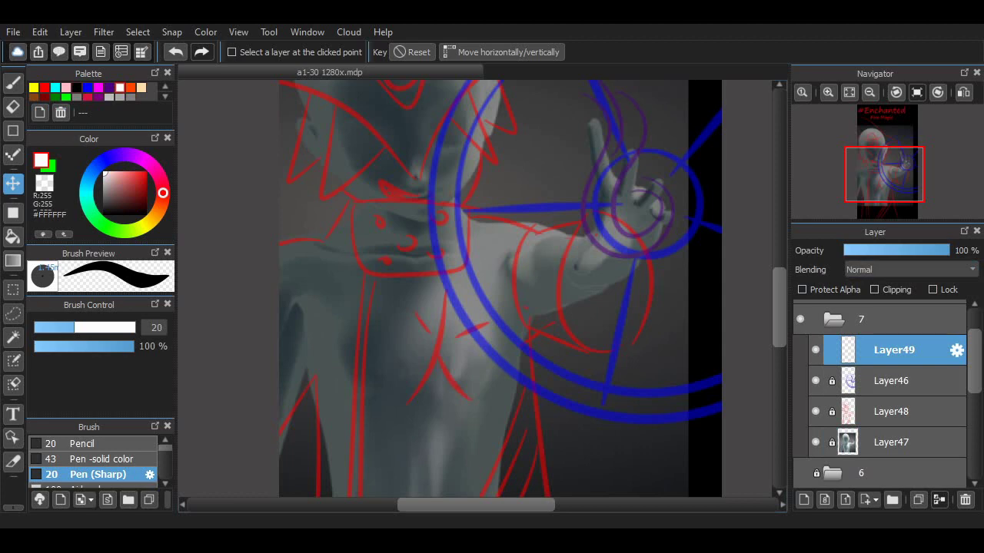
- Ink the hat brim's front edge in white, dipping to a point over the face
{"action": "left_click", "coordinate": [12, 83]}
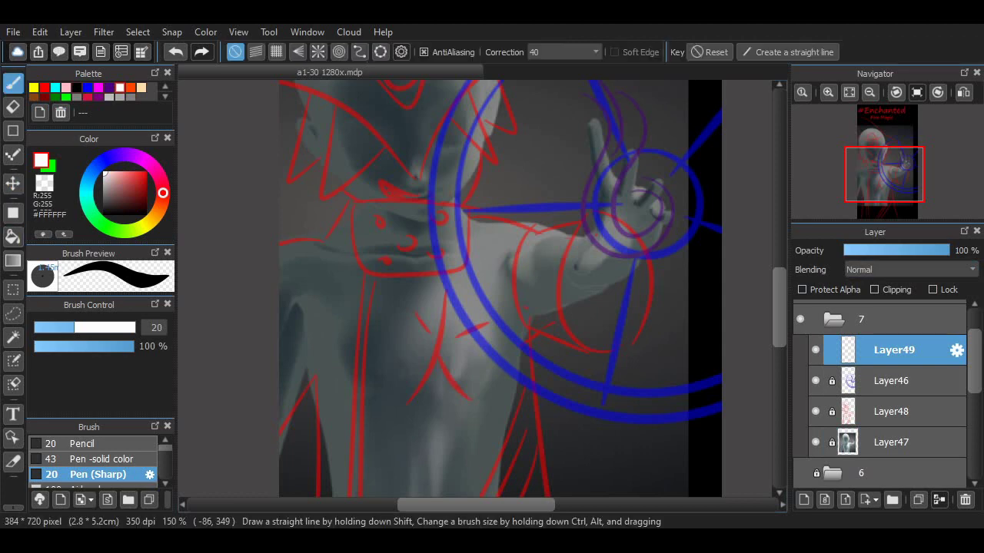
{"action": "left_click_drag", "start_coordinate": [460, 207], "coordinate": [559, 185]}
{"action": "scroll", "coordinate": [589, 318], "scroll_direction": "up", "scroll_amount": 3}
{"action": "key", "text": "ctrl+z"}
{"action": "left_click", "coordinate": [828, 93]}
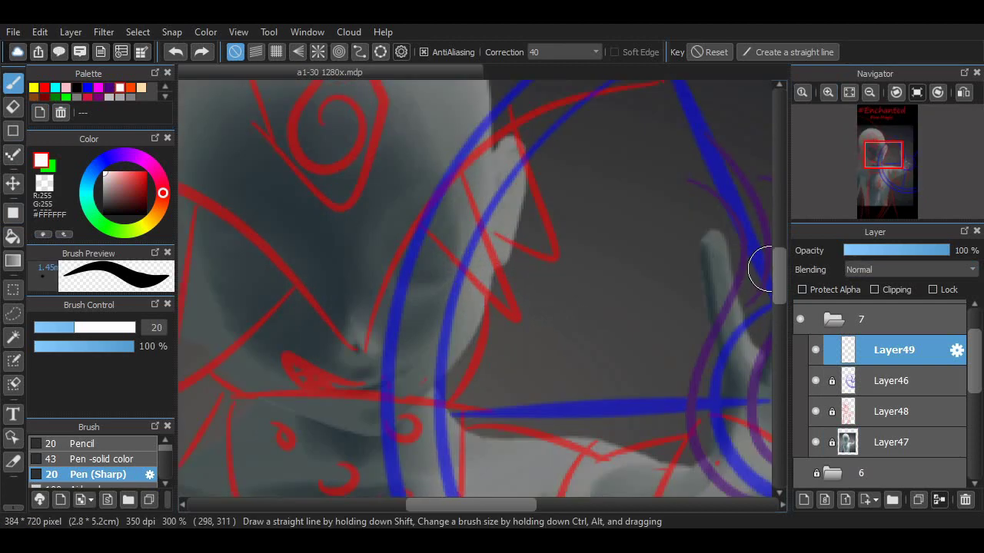
{"action": "left_click_drag", "start_coordinate": [582, 263], "coordinate": [669, 253]}
{"action": "key", "text": "ctrl+z"}
{"action": "scroll", "coordinate": [549, 351], "scroll_direction": "up", "scroll_amount": 2}
{"action": "mouse_move", "coordinate": [375, 195]}
{"action": "left_mouse_down"}
{"action": "mouse_move", "coordinate": [600, 226]}
{"action": "mouse_move", "coordinate": [749, 152]}
{"action": "mouse_move", "coordinate": [349, 231]}
{"action": "mouse_move", "coordinate": [306, 206]}
{"action": "left_mouse_up"}
{"action": "scroll", "coordinate": [691, 153], "scroll_direction": "right", "scroll_amount": 2}
{"action": "key", "text": "ctrl+z"}
{"action": "key", "text": "ctrl+y"}
{"action": "key", "text": "ctrl+z"}
- Ink the hat's long upper contour reaching the brim tip and the curved band line across the forehead
{"action": "scroll", "coordinate": [694, 285], "scroll_direction": "up", "scroll_amount": 4}
{"action": "mouse_move", "coordinate": [681, 322]}
{"action": "left_mouse_down"}
{"action": "mouse_move", "coordinate": [650, 312]}
{"action": "mouse_move", "coordinate": [287, 79]}
{"action": "mouse_move", "coordinate": [616, 284]}
{"action": "mouse_move", "coordinate": [303, 91]}
{"action": "left_mouse_up"}
{"action": "key", "text": "ctrl+z"}
{"action": "left_click_drag", "start_coordinate": [301, 182], "coordinate": [523, 312]}
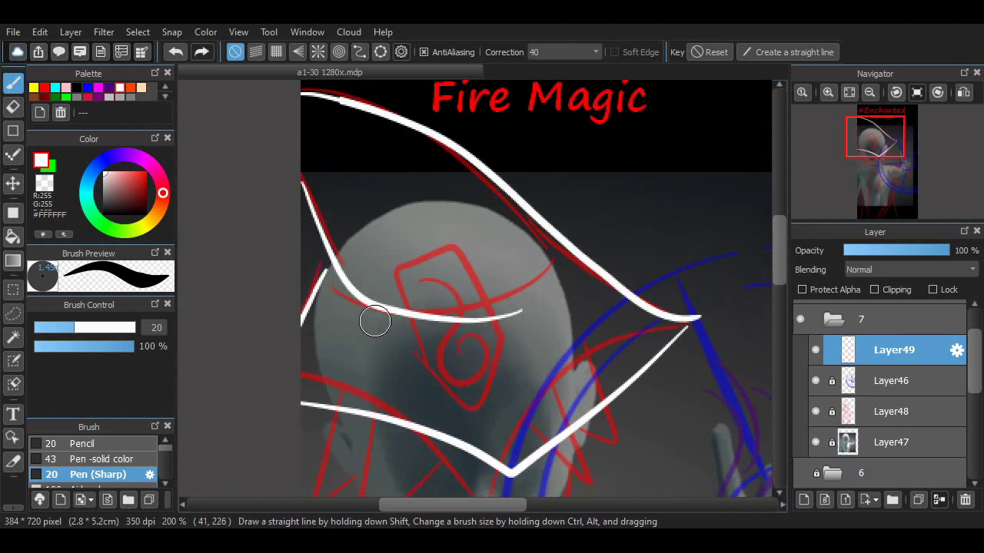
- Try inking a pointed shield emblem with a swirl inside it between the hat band and the brim's point
{"action": "left_click", "coordinate": [827, 92]}
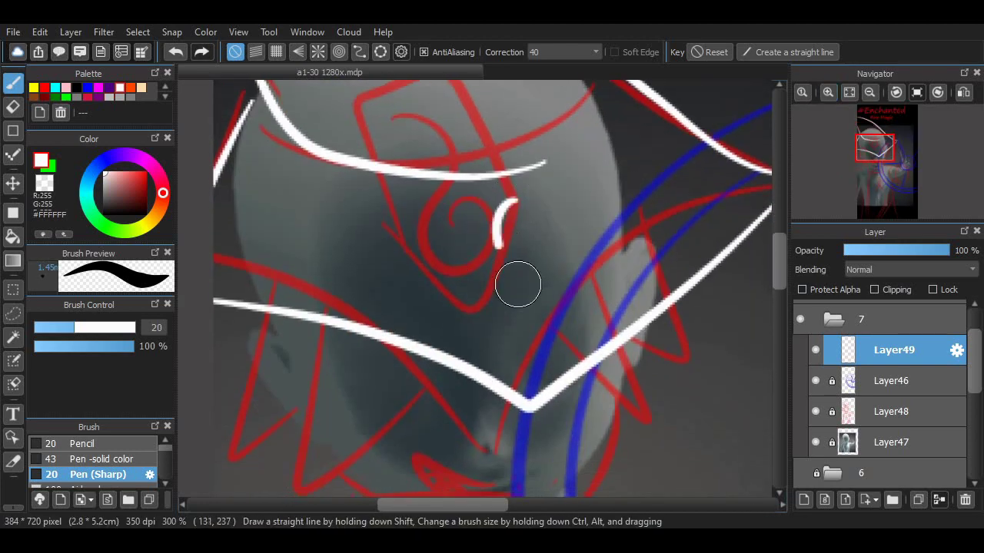
{"action": "key", "text": "ctrl+z"}
{"action": "mouse_move", "coordinate": [527, 296]}
{"action": "left_mouse_down"}
{"action": "mouse_move", "coordinate": [503, 189]}
{"action": "mouse_move", "coordinate": [577, 314]}
{"action": "mouse_move", "coordinate": [543, 192]}
{"action": "left_mouse_up"}
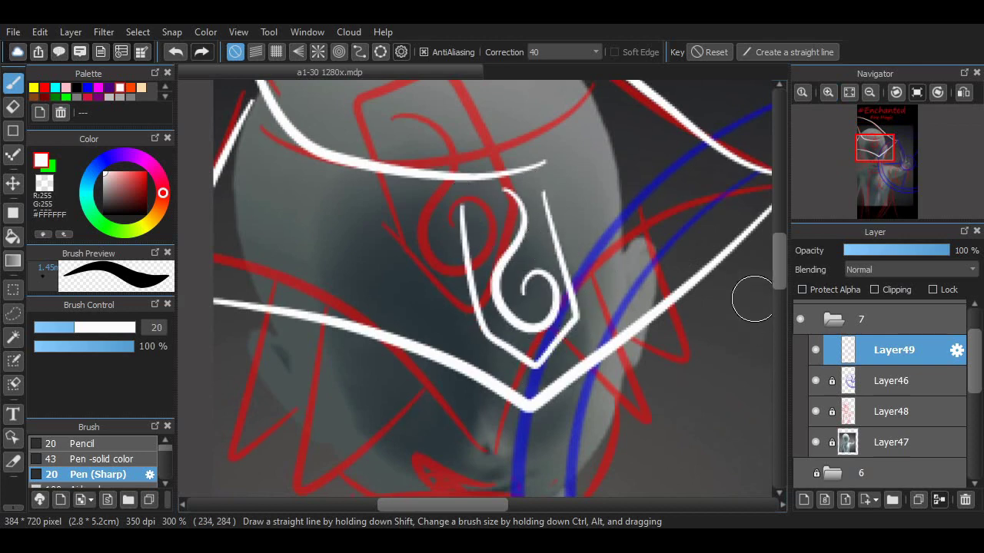
{"action": "scroll", "coordinate": [752, 299], "scroll_direction": "down", "scroll_amount": 3}
{"action": "left_click_drag", "start_coordinate": [467, 115], "coordinate": [555, 106]}
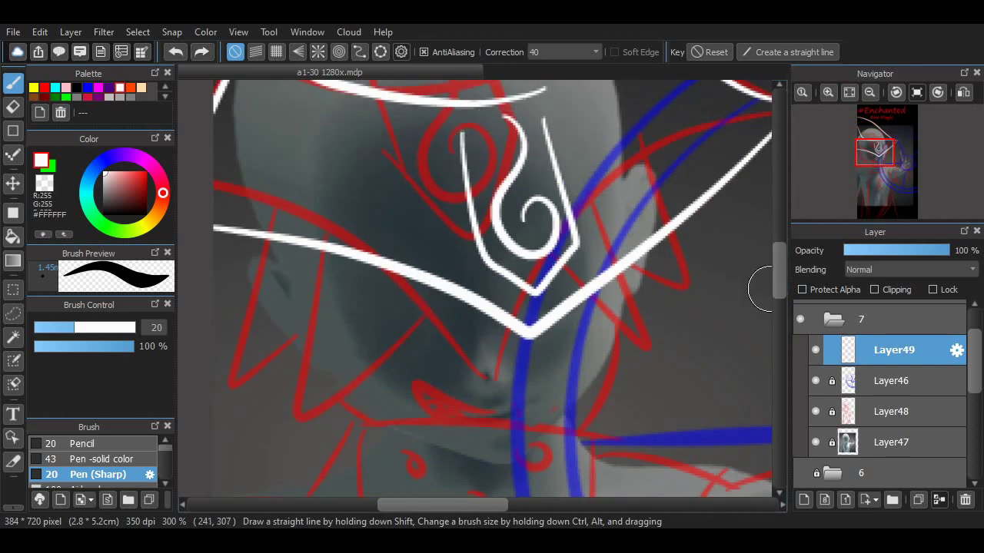
- Ink a curling flame swirl on the hat above the band and try framing it with straight emblem edges
{"action": "scroll", "coordinate": [761, 289], "scroll_direction": "up", "scroll_amount": 10}
{"action": "left_click_drag", "start_coordinate": [388, 289], "coordinate": [338, 189]}
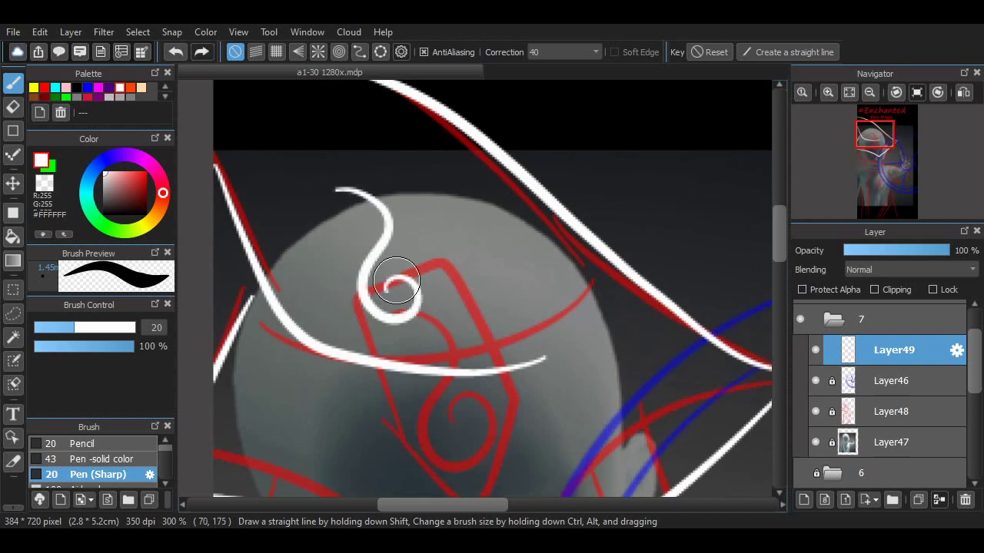
{"action": "left_click_drag", "start_coordinate": [321, 221], "coordinate": [427, 348]}
{"action": "left_click_drag", "start_coordinate": [397, 162], "coordinate": [427, 346]}
{"action": "left_click_drag", "start_coordinate": [312, 172], "coordinate": [365, 162]}
{"action": "key", "text": "ctrl+z"}
{"action": "key", "text": "ctrl+z"}
{"action": "key", "text": "ctrl+z"}
{"action": "key", "text": "ctrl+z"}
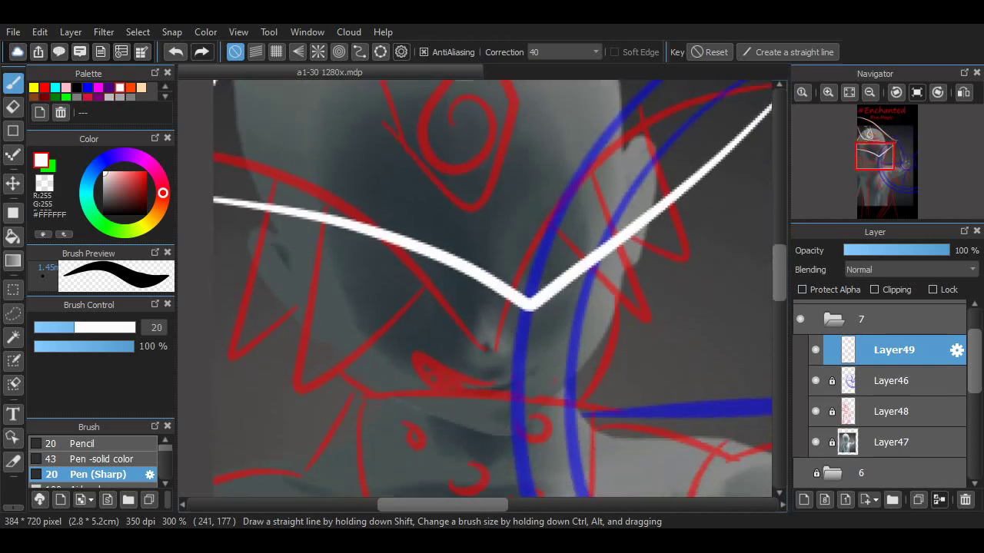
- Ink two pointed hair locks hanging below the brim on the side nearest the canvas edge
{"action": "left_click_drag", "start_coordinate": [286, 234], "coordinate": [400, 291]}
{"action": "scroll", "coordinate": [492, 289], "scroll_direction": "down", "scroll_amount": 12}
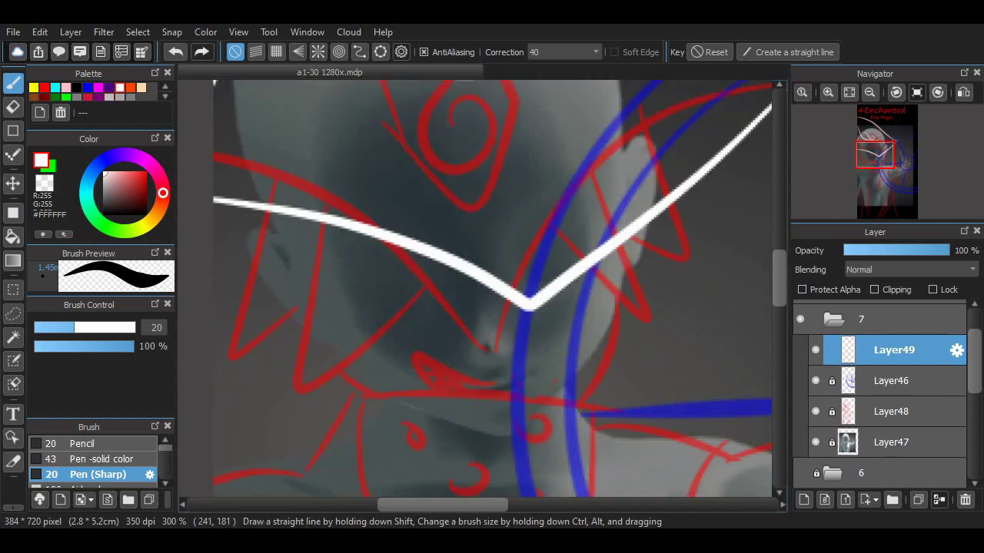
{"action": "left_click_drag", "start_coordinate": [483, 318], "coordinate": [459, 325]}
{"action": "key", "text": "ctrl+z"}
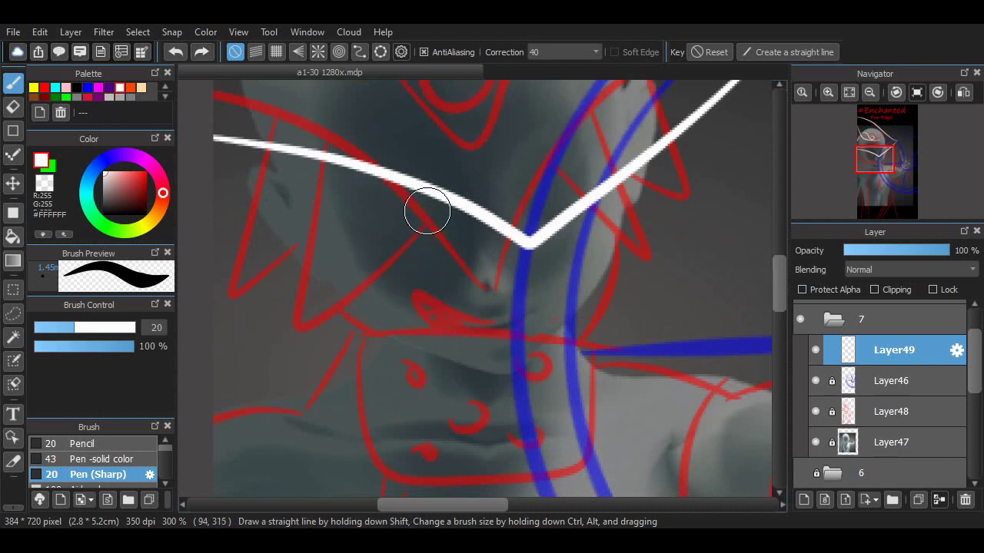
{"action": "mouse_move", "coordinate": [426, 208]}
{"action": "left_mouse_down"}
{"action": "mouse_move", "coordinate": [309, 172]}
{"action": "mouse_move", "coordinate": [268, 347]}
{"action": "mouse_move", "coordinate": [417, 219]}
{"action": "left_mouse_up"}
{"action": "key", "text": "ctrl+z"}
{"action": "left_click_drag", "start_coordinate": [249, 151], "coordinate": [278, 248]}
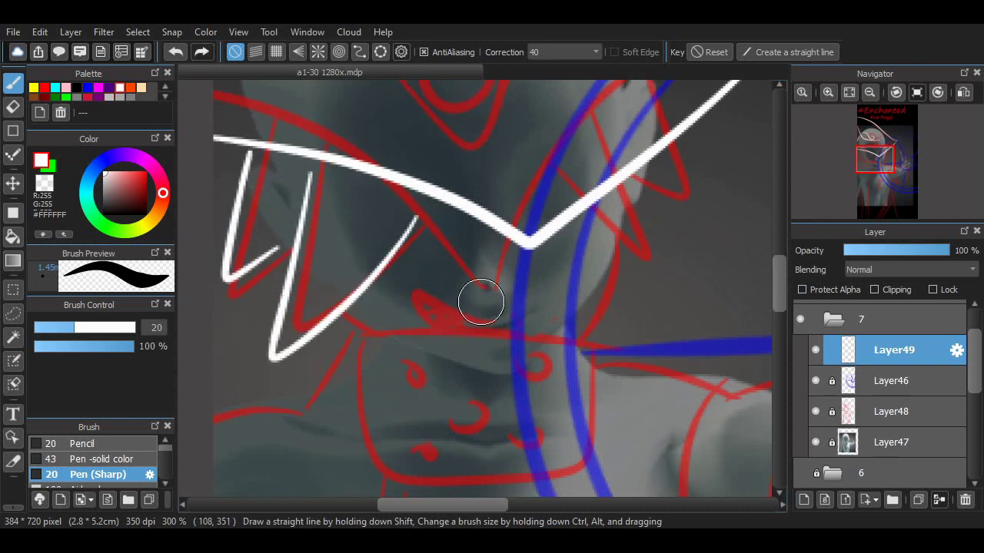
- Ink the wide collar below the face with a gently arched top edge and rounded lower corners
{"action": "mouse_move", "coordinate": [430, 283]}
{"action": "left_mouse_down"}
{"action": "mouse_move", "coordinate": [472, 346]}
{"action": "mouse_move", "coordinate": [466, 325]}
{"action": "left_mouse_up"}
{"action": "key", "text": "ctrl+z"}
{"action": "key", "text": "ctrl+z"}
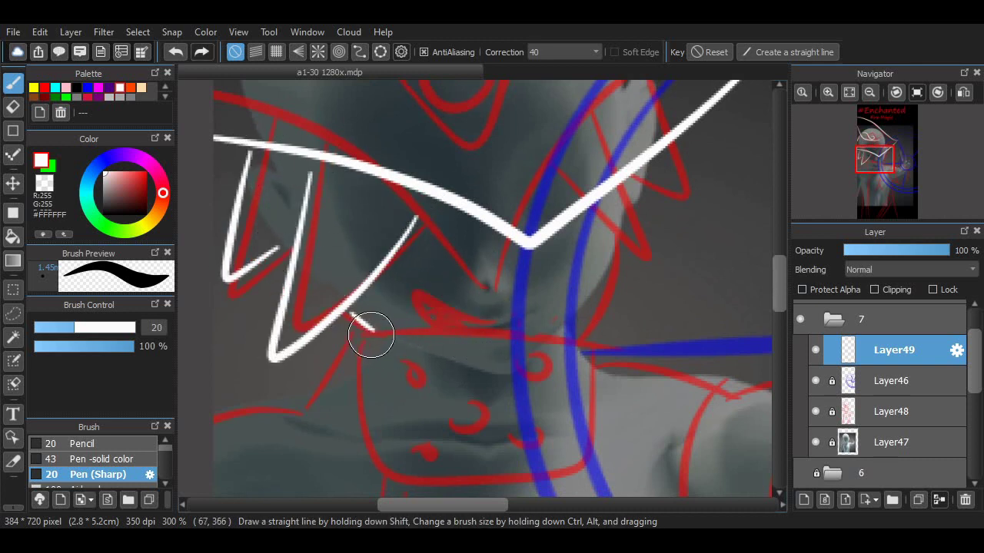
{"action": "mouse_move", "coordinate": [361, 335]}
{"action": "left_mouse_down"}
{"action": "mouse_move", "coordinate": [462, 331]}
{"action": "mouse_move", "coordinate": [380, 333]}
{"action": "mouse_move", "coordinate": [359, 441]}
{"action": "mouse_move", "coordinate": [615, 479]}
{"action": "left_mouse_up"}
{"action": "key", "text": "ctrl+z"}
{"action": "left_click_drag", "start_coordinate": [355, 344], "coordinate": [598, 427]}
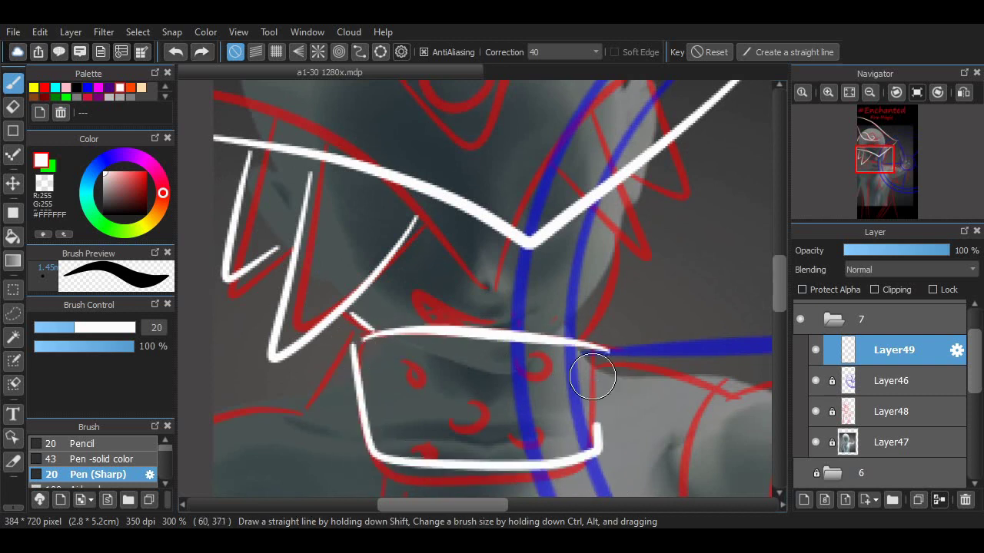
{"action": "key", "text": "ctrl+z"}
{"action": "key", "text": "ctrl+z"}
{"action": "mouse_move", "coordinate": [361, 338]}
{"action": "left_mouse_down"}
{"action": "mouse_move", "coordinate": [588, 350]}
{"action": "mouse_move", "coordinate": [549, 454]}
{"action": "mouse_move", "coordinate": [596, 357]}
{"action": "left_mouse_up"}
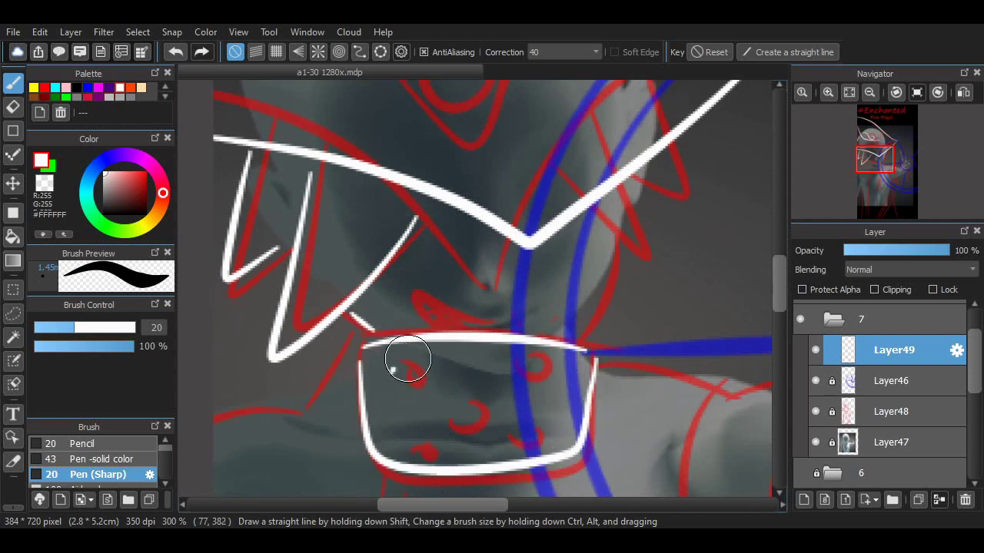
- Ink five round crescent ornaments on the collar and the angled flap beside it
{"action": "left_click_drag", "start_coordinate": [419, 369], "coordinate": [421, 376]}
{"action": "mouse_move", "coordinate": [549, 368]}
{"action": "left_mouse_down"}
{"action": "mouse_move", "coordinate": [529, 391]}
{"action": "mouse_move", "coordinate": [553, 372]}
{"action": "left_mouse_up"}
{"action": "left_click_drag", "start_coordinate": [484, 412], "coordinate": [488, 419]}
{"action": "mouse_move", "coordinate": [432, 431]}
{"action": "left_mouse_down"}
{"action": "mouse_move", "coordinate": [419, 433]}
{"action": "mouse_move", "coordinate": [437, 440]}
{"action": "left_mouse_up"}
{"action": "left_click_drag", "start_coordinate": [542, 430], "coordinate": [544, 438]}
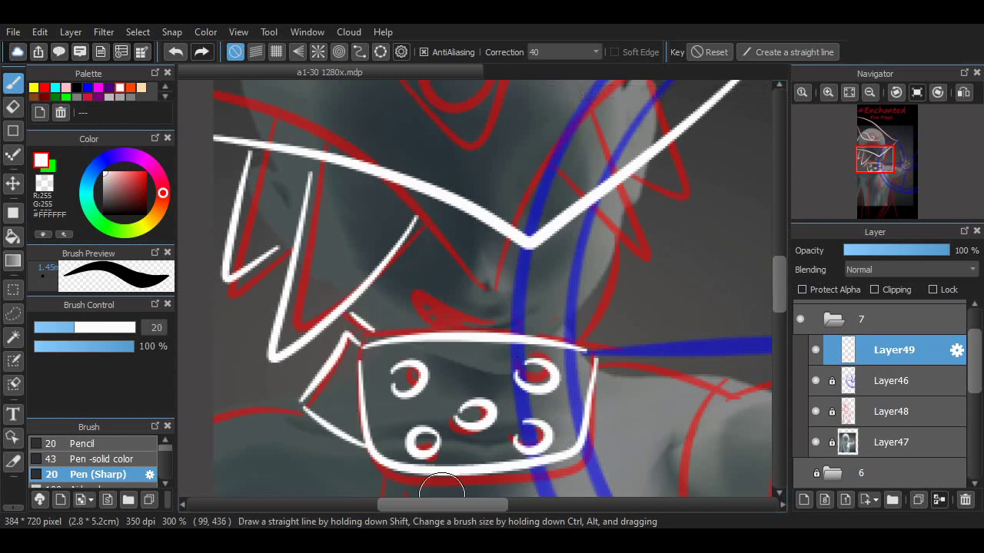
- Ink the slanted, hatched eye just above the collar and a pointed hair lock under the brim's other side
{"action": "scroll", "coordinate": [494, 297], "scroll_direction": "right", "scroll_amount": 3}
{"action": "key", "text": "e"}
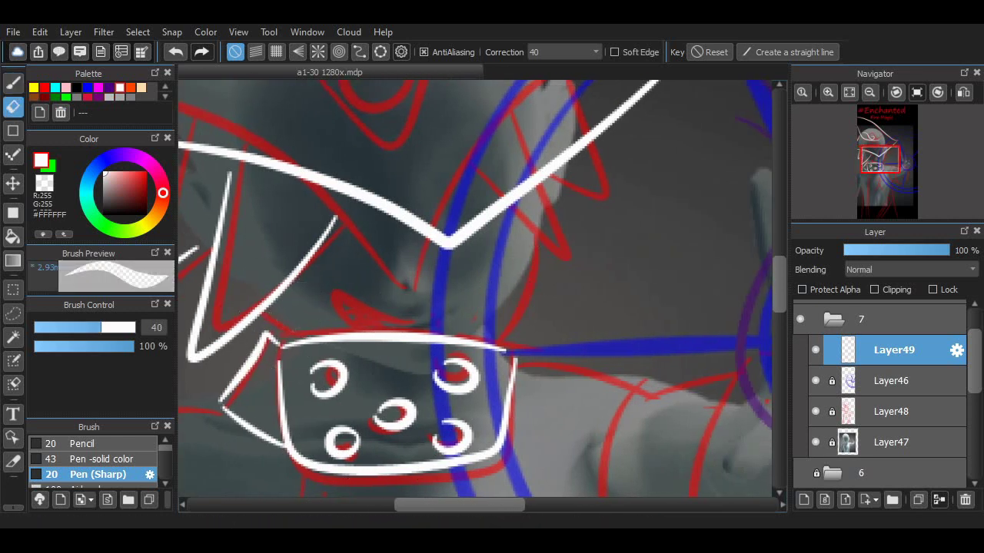
{"action": "key", "text": "p"}
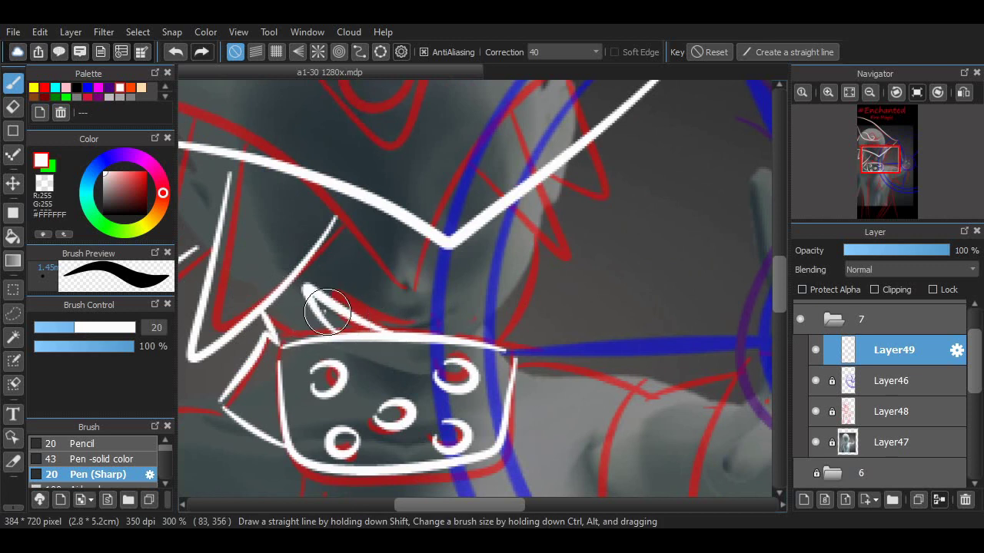
{"action": "mouse_move", "coordinate": [355, 329]}
{"action": "left_mouse_down"}
{"action": "mouse_move", "coordinate": [300, 331]}
{"action": "mouse_move", "coordinate": [326, 306]}
{"action": "left_mouse_up"}
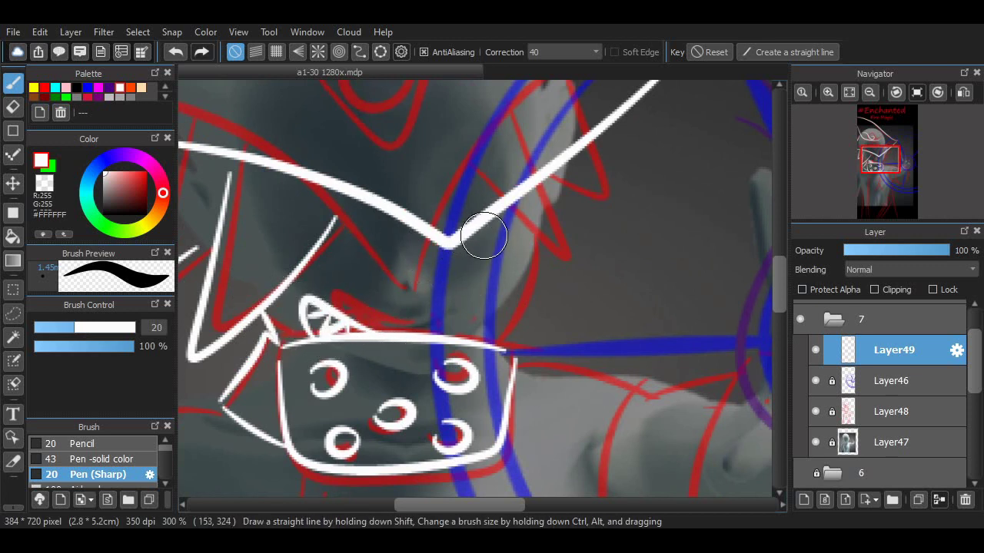
{"action": "left_click_drag", "start_coordinate": [455, 244], "coordinate": [532, 242]}
- Hide the wheel, red sketch and pose reference layers to review the line art alone, and show the pose reference again
{"action": "left_click", "coordinate": [849, 91]}
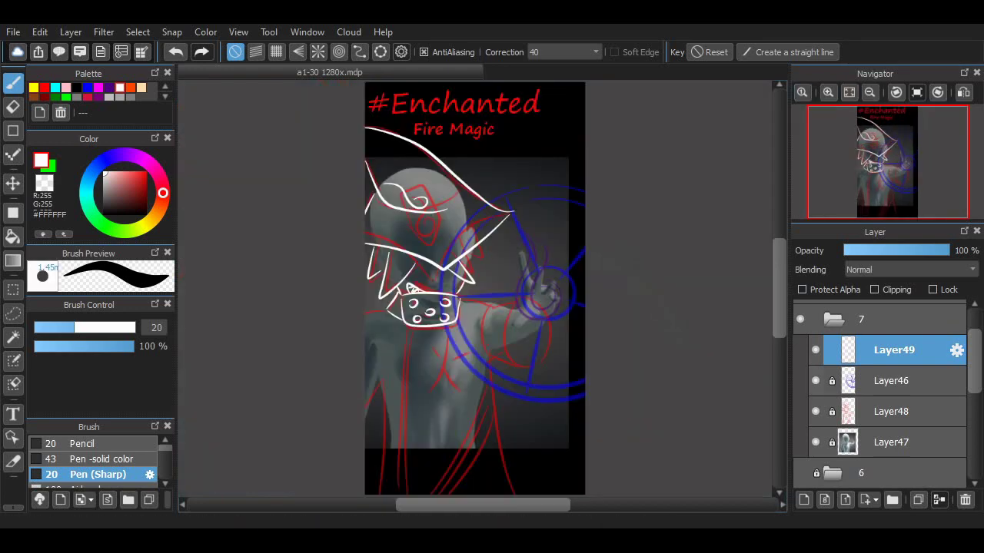
{"action": "left_click", "coordinate": [815, 381]}
{"action": "left_click", "coordinate": [815, 411]}
{"action": "left_click", "coordinate": [815, 442]}
{"action": "scroll", "coordinate": [435, 246], "scroll_direction": "up", "scroll_amount": 2}
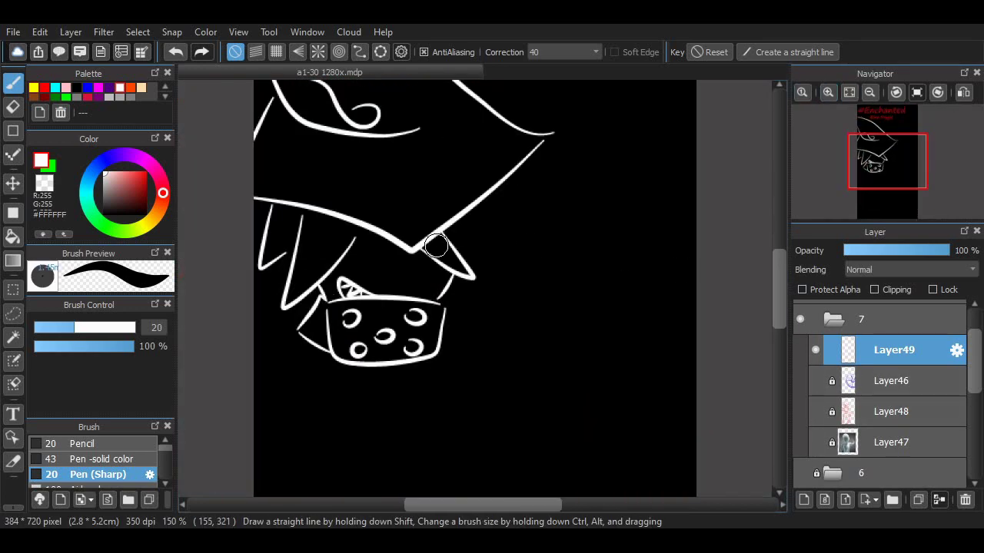
{"action": "left_click", "coordinate": [815, 380]}
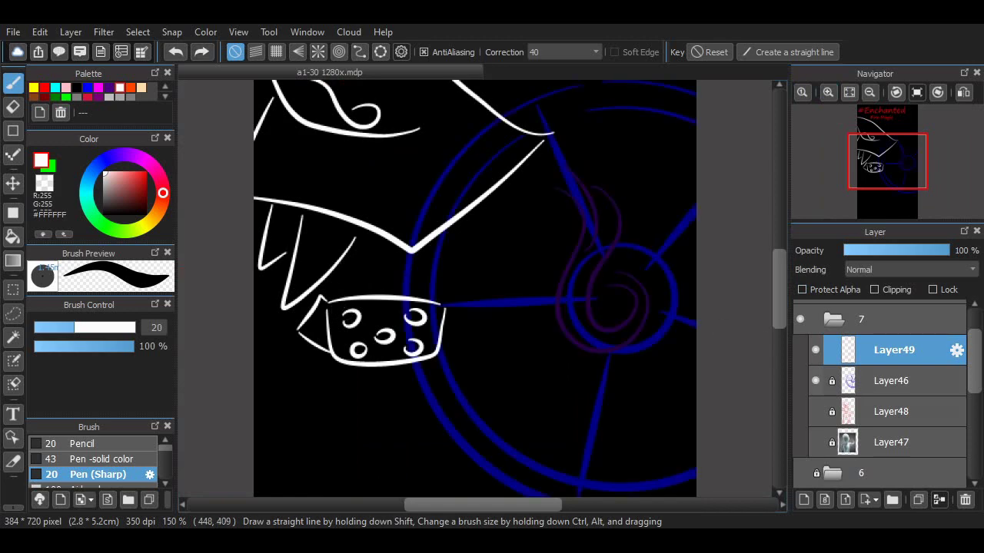
{"action": "left_click", "coordinate": [816, 381]}
{"action": "left_click", "coordinate": [815, 442]}
- Undo all of the white line art on the new layer
{"action": "key", "text": "ctrl+z"}
{"action": "key", "text": "ctrl+z"}
{"action": "key", "text": "ctrl+z"}
{"action": "key", "text": "ctrl+z"}
{"action": "key", "text": "ctrl+z"}
{"action": "key", "text": "ctrl+z"}
{"action": "key", "text": "ctrl+z"}
{"action": "key", "text": "ctrl+z"}
{"action": "key", "text": "ctrl+z"}
{"action": "key", "text": "ctrl+z"}
{"action": "key", "text": "ctrl+z"}
{"action": "key", "text": "ctrl+z"}
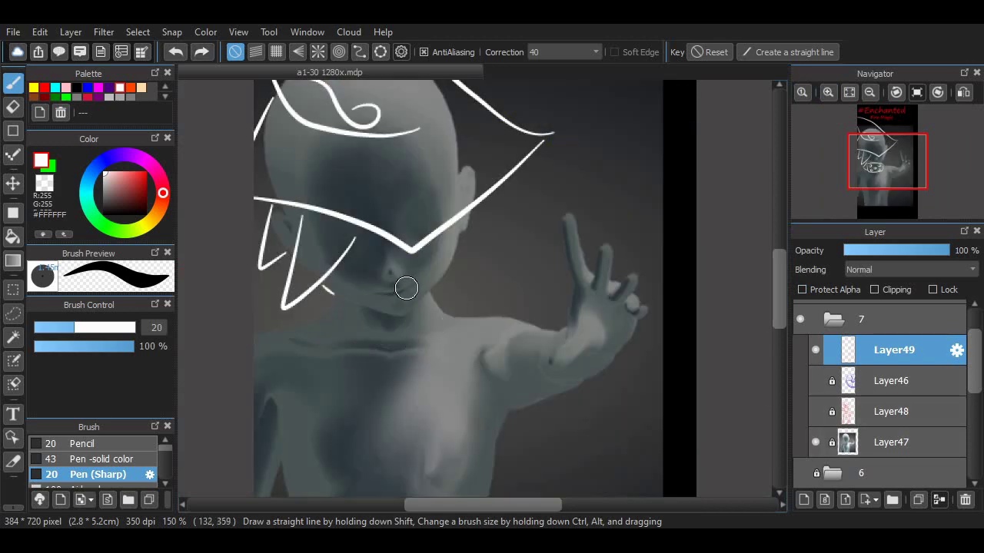
- Show the red sketch layer again and ink the hat brim's V-shaped front edge in white on the new layer
{"action": "left_click", "coordinate": [815, 411]}
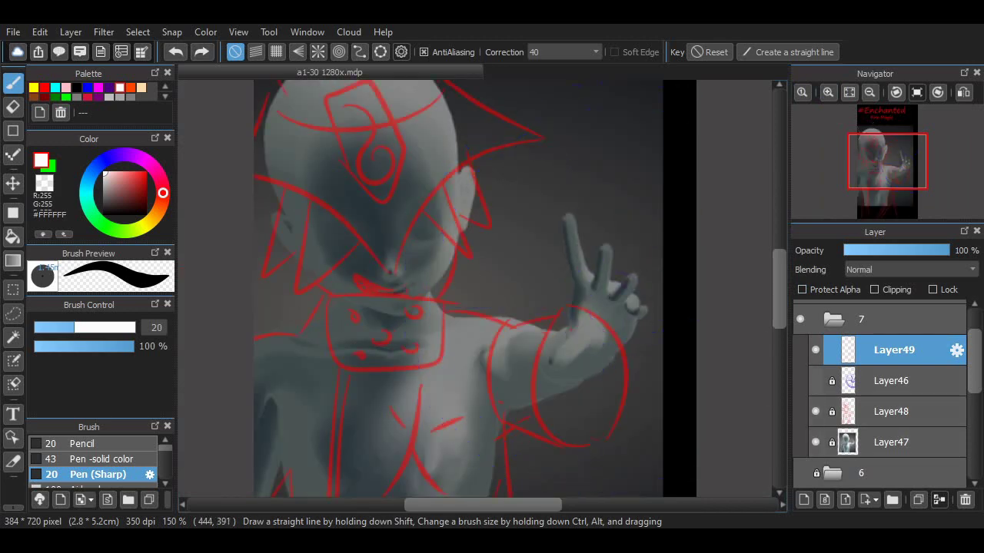
{"action": "left_click", "coordinate": [936, 91]}
{"action": "left_click", "coordinate": [937, 92]}
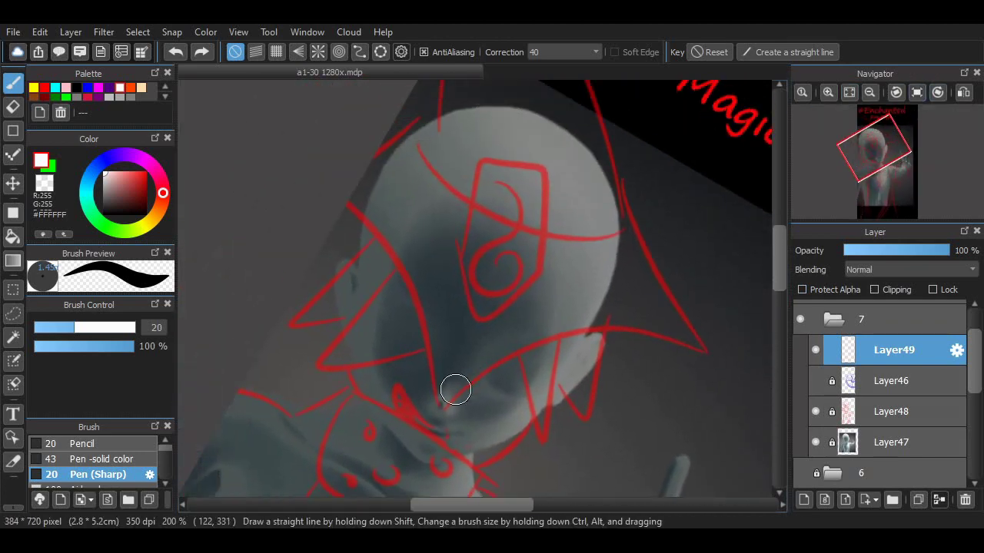
{"action": "mouse_move", "coordinate": [432, 401]}
{"action": "left_mouse_down"}
{"action": "mouse_move", "coordinate": [650, 331]}
{"action": "mouse_move", "coordinate": [458, 382]}
{"action": "mouse_move", "coordinate": [345, 215]}
{"action": "left_mouse_up"}
{"action": "key", "text": "ctrl+z"}
{"action": "key", "text": "ctrl+z"}
{"action": "mouse_move", "coordinate": [459, 382]}
{"action": "left_mouse_down"}
{"action": "mouse_move", "coordinate": [451, 346]}
{"action": "mouse_move", "coordinate": [345, 213]}
{"action": "left_mouse_up"}
{"action": "key", "text": "ctrl+z"}
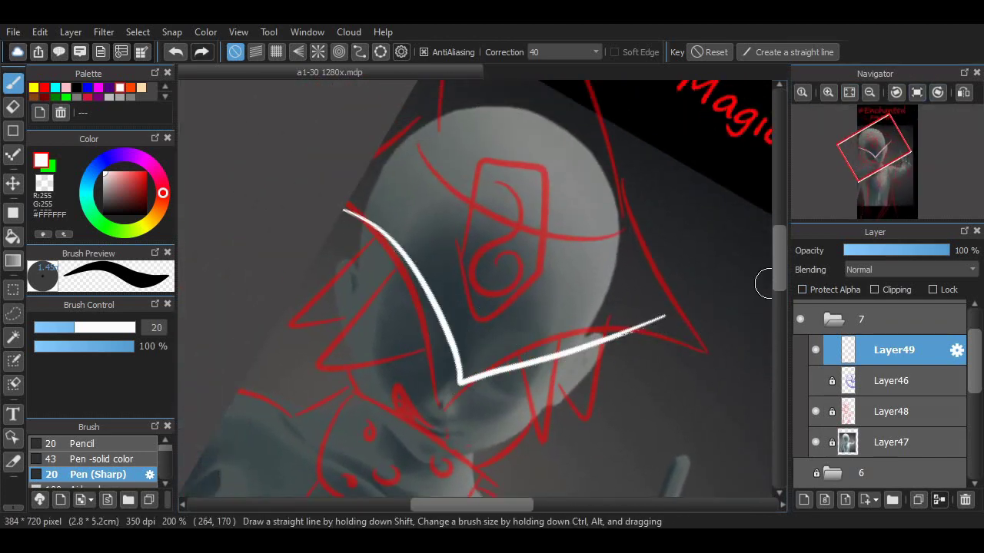
- Ink the hat's long outer contour in white from the brim tip up to the canvas edge
{"action": "scroll", "coordinate": [650, 345], "scroll_direction": "up", "scroll_amount": 2}
{"action": "left_click_drag", "start_coordinate": [655, 349], "coordinate": [588, 135]}
{"action": "scroll", "coordinate": [630, 230], "scroll_direction": "up", "scroll_amount": 2}
{"action": "key", "text": "ctrl+z"}
{"action": "left_click_drag", "start_coordinate": [658, 435], "coordinate": [488, 91]}
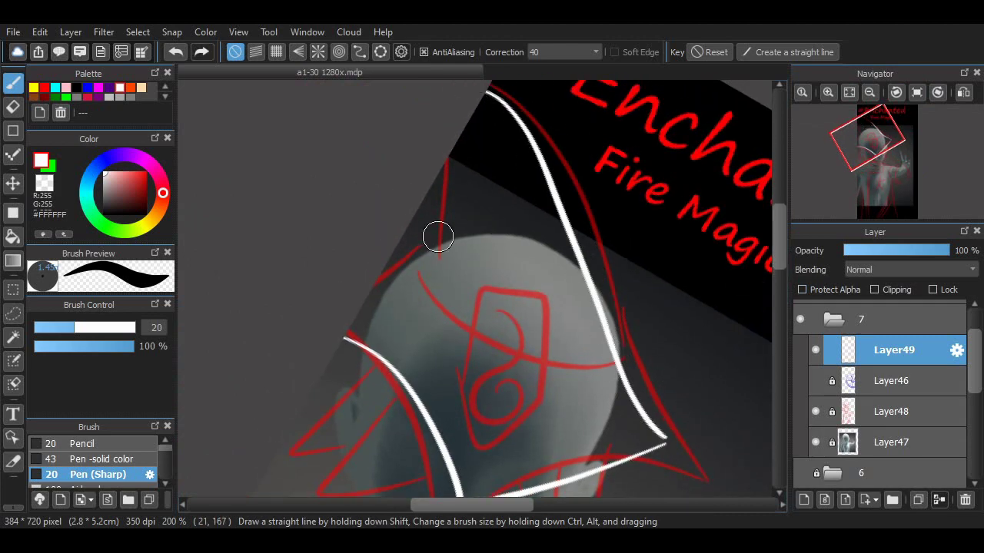
{"action": "key", "text": "ctrl+z"}
- Ink the hat's short inner contour, a brim stroke beside it and the curved band line across the forehead
{"action": "left_click_drag", "start_coordinate": [450, 153], "coordinate": [416, 300]}
{"action": "left_click_drag", "start_coordinate": [391, 257], "coordinate": [436, 250]}
{"action": "key", "text": "ctrl+z"}
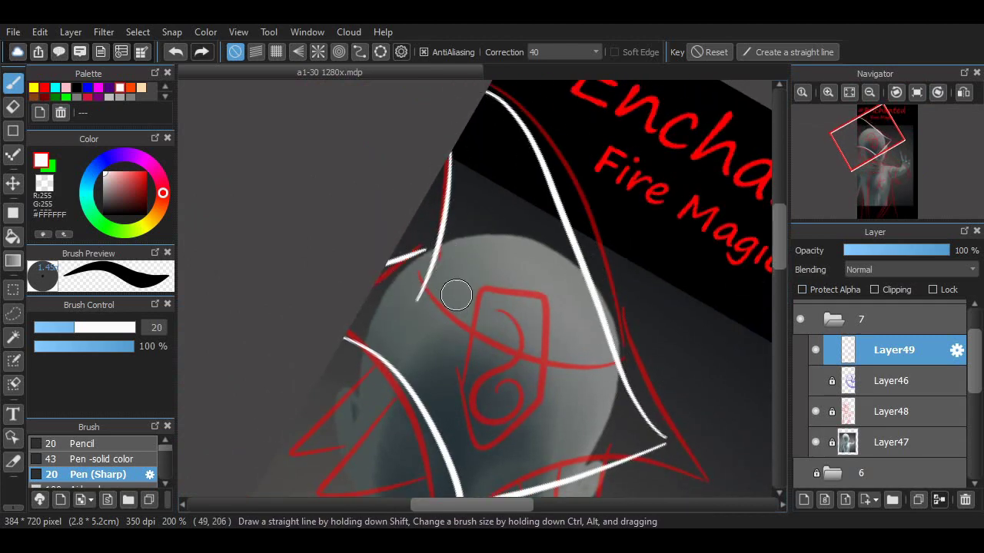
{"action": "left_click", "coordinate": [917, 92]}
{"action": "scroll", "coordinate": [473, 195], "scroll_direction": "down", "scroll_amount": 1}
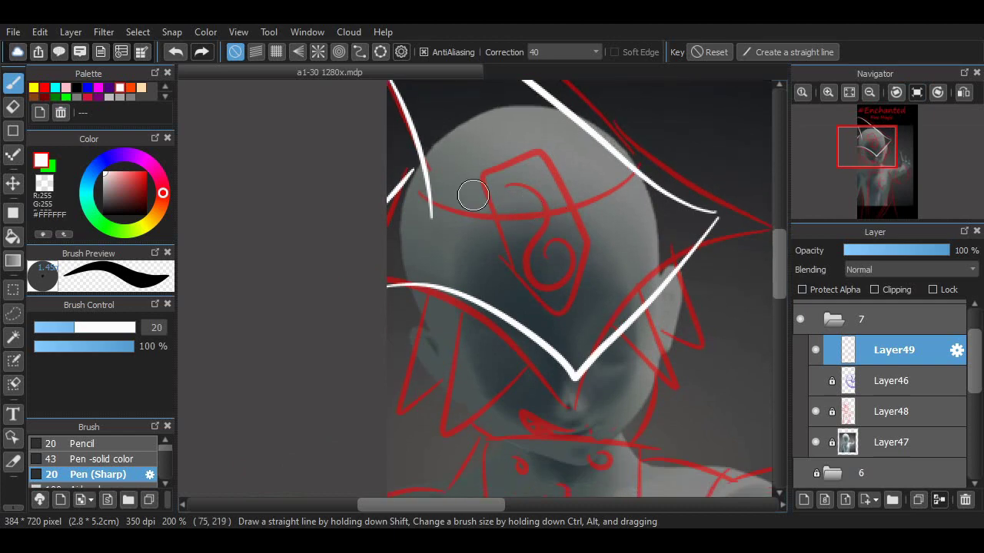
{"action": "scroll", "coordinate": [582, 253], "scroll_direction": "up", "scroll_amount": 1, "text": "ctrl"}
{"action": "scroll", "coordinate": [581, 253], "scroll_direction": "down", "scroll_amount": 1}
{"action": "scroll", "coordinate": [435, 355], "scroll_direction": "right", "scroll_amount": 3}
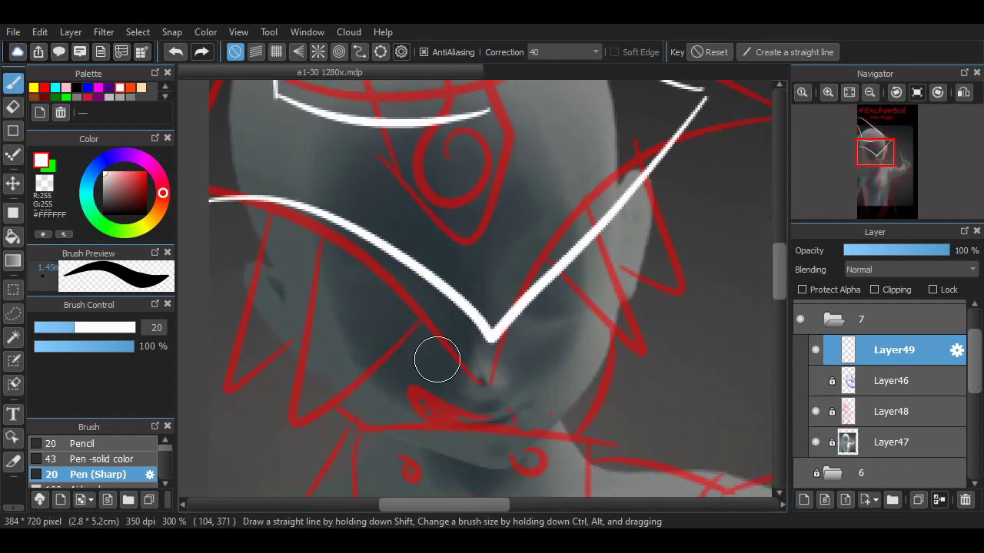
- Ink two pointed hair locks below one side of the brim and one below the other side
{"action": "left_click_drag", "start_coordinate": [443, 305], "coordinate": [341, 248]}
{"action": "mouse_move", "coordinate": [312, 335]}
{"action": "left_mouse_down"}
{"action": "mouse_move", "coordinate": [273, 208]}
{"action": "mouse_move", "coordinate": [312, 336]}
{"action": "left_mouse_up"}
{"action": "key", "text": "ctrl+z"}
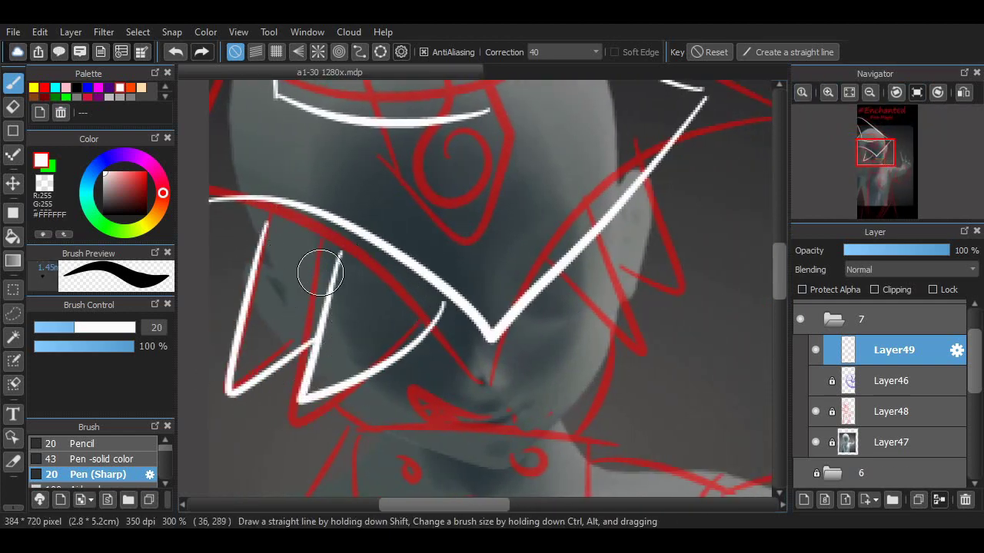
{"action": "scroll", "coordinate": [418, 383], "scroll_direction": "right", "scroll_amount": 3}
{"action": "mouse_move", "coordinate": [481, 304]}
{"action": "left_mouse_down"}
{"action": "mouse_move", "coordinate": [606, 364]}
{"action": "mouse_move", "coordinate": [523, 237]}
{"action": "left_mouse_up"}
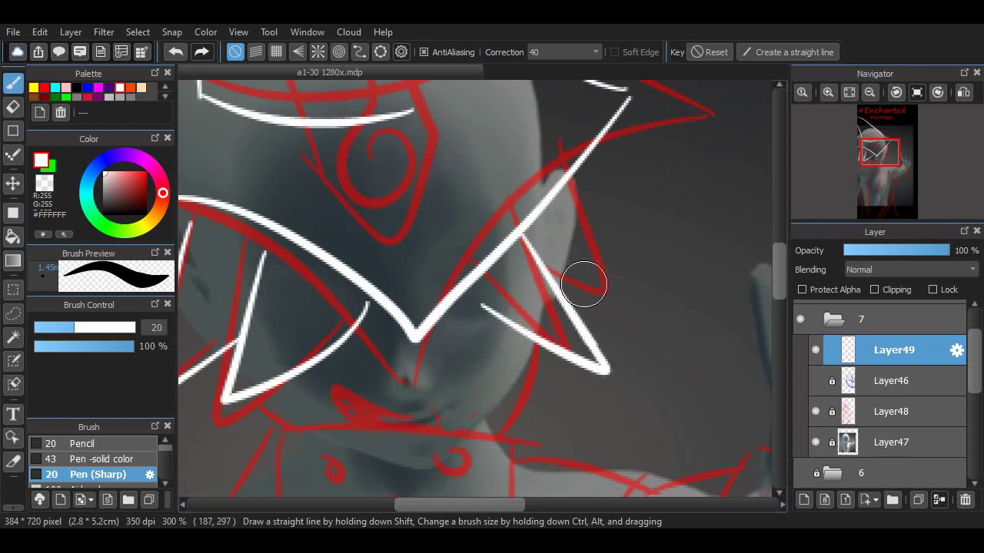
- Ink a long pointed lock beyond the hat brim, with a small ring at its tip and a wavy flame stroke above it
{"action": "left_click_drag", "start_coordinate": [551, 206], "coordinate": [577, 312]}
{"action": "key", "text": "ctrl+z"}
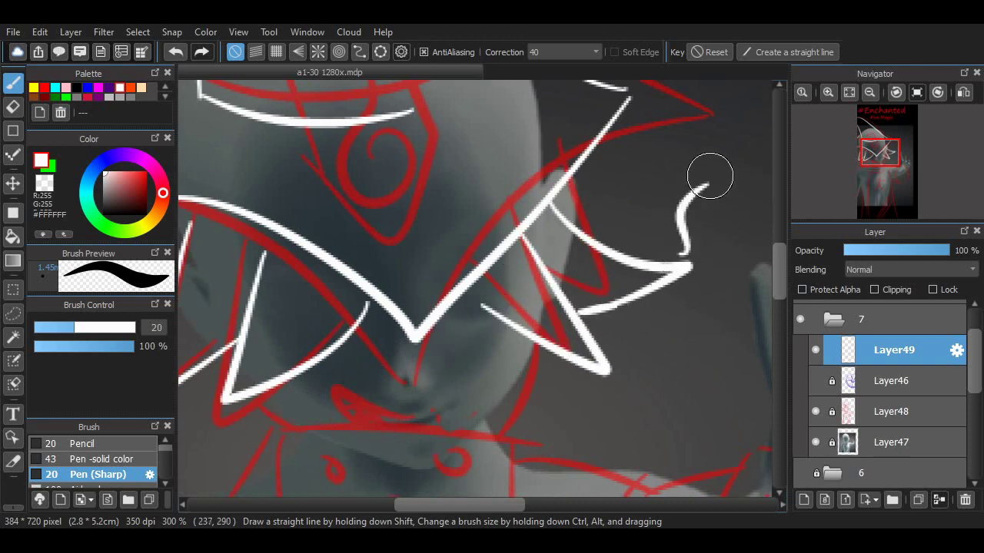
{"action": "key", "text": "ctrl+z"}
{"action": "scroll", "coordinate": [717, 200], "scroll_direction": "down", "scroll_amount": 5}
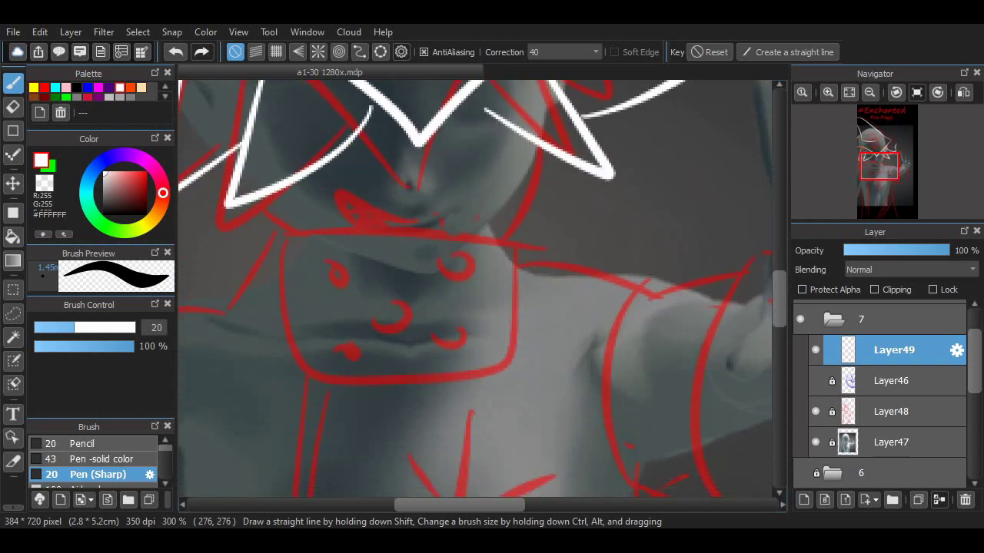
{"action": "scroll", "coordinate": [538, 230], "scroll_direction": "up", "scroll_amount": 4}
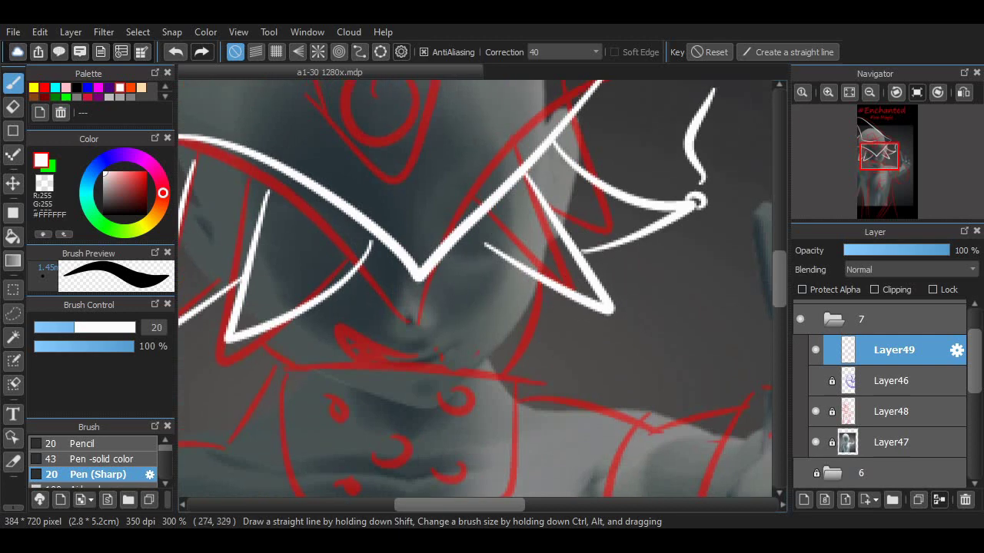
- Ink the small nose mark, both jaw lines and the rounded outline of the large collar over the red sketch
{"action": "scroll", "coordinate": [503, 266], "scroll_direction": "down", "scroll_amount": 3}
{"action": "scroll", "coordinate": [503, 266], "scroll_direction": "left", "scroll_amount": 3}
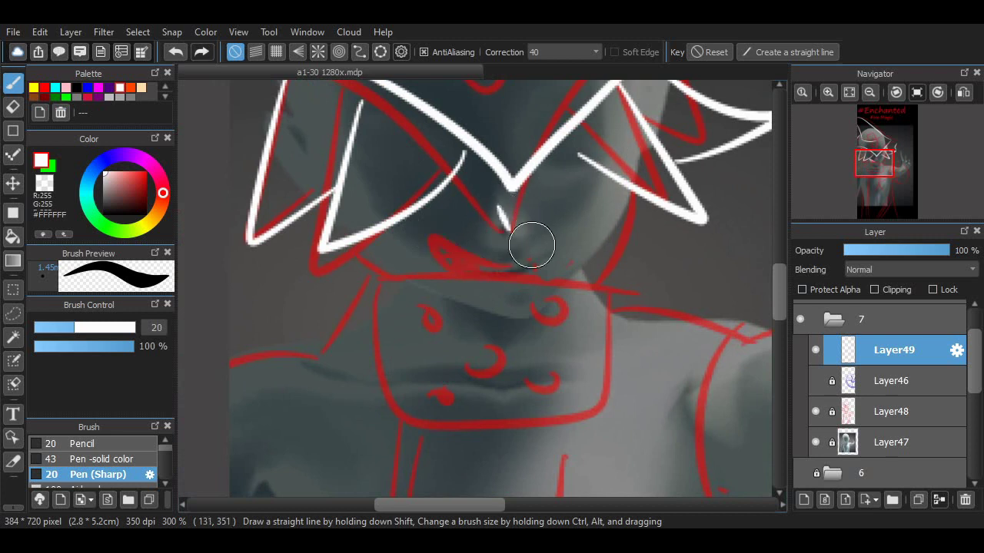
{"action": "key", "text": "ctrl+z"}
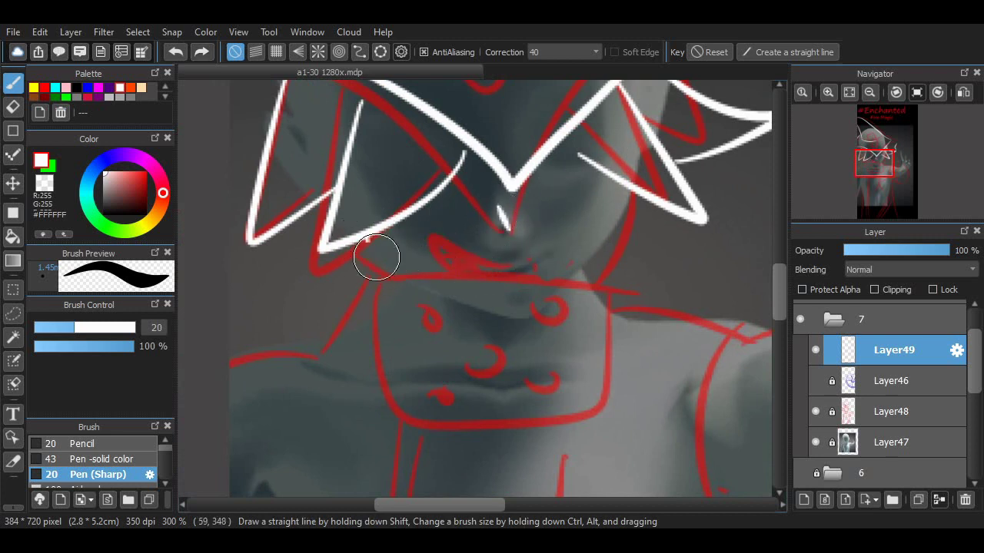
{"action": "mouse_move", "coordinate": [615, 297]}
{"action": "left_mouse_down"}
{"action": "mouse_move", "coordinate": [380, 286]}
{"action": "mouse_move", "coordinate": [611, 301]}
{"action": "left_mouse_up"}
{"action": "key", "text": "ctrl+z"}
{"action": "mouse_move", "coordinate": [384, 297]}
{"action": "left_mouse_down"}
{"action": "mouse_move", "coordinate": [608, 340]}
{"action": "mouse_move", "coordinate": [611, 299]}
{"action": "left_mouse_up"}
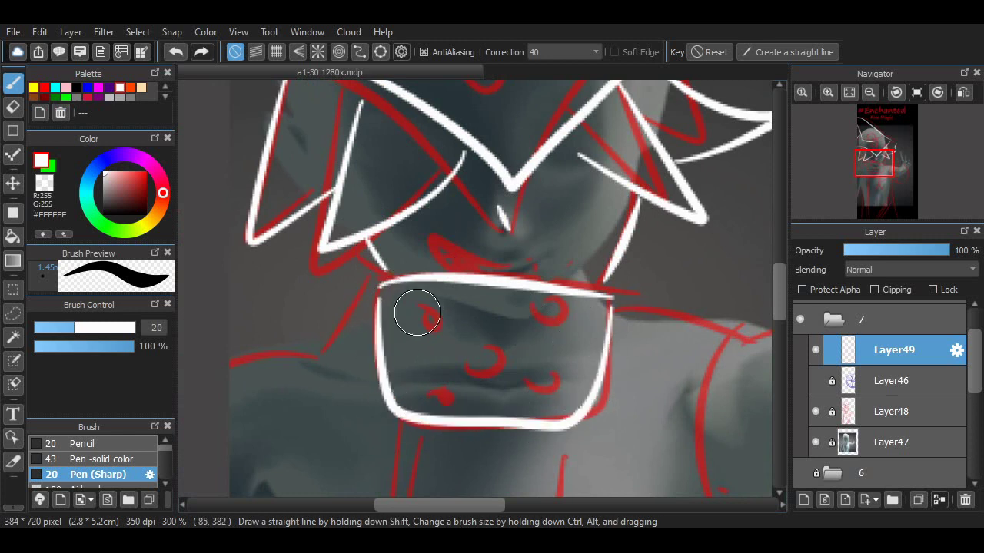
- Ink five crescent-shaded studs on the collar front and the angular collar flaps on both sides
{"action": "left_click_drag", "start_coordinate": [418, 312], "coordinate": [421, 327]}
{"action": "left_click_drag", "start_coordinate": [432, 372], "coordinate": [431, 390]}
{"action": "left_click_drag", "start_coordinate": [481, 349], "coordinate": [480, 367]}
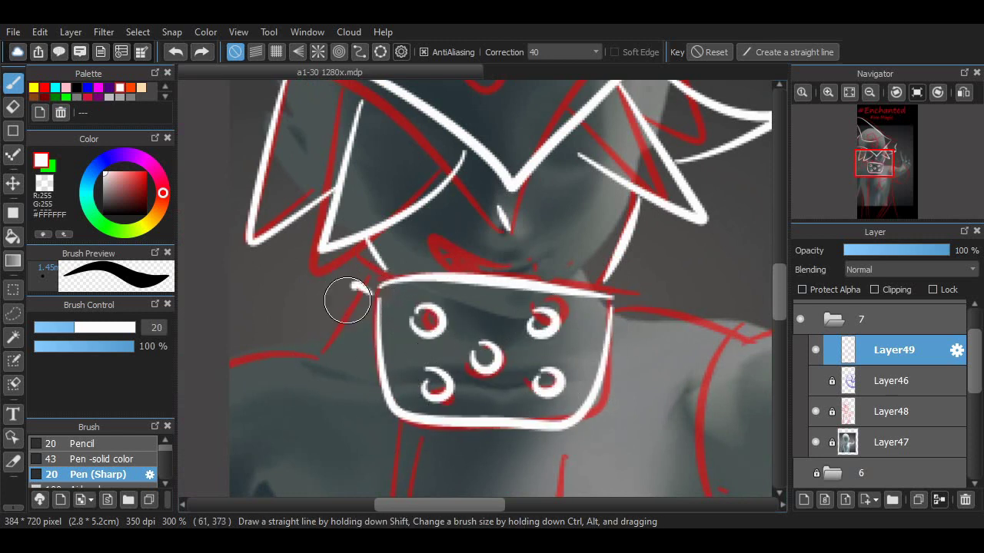
{"action": "left_click_drag", "start_coordinate": [348, 300], "coordinate": [388, 413]}
{"action": "scroll", "coordinate": [495, 299], "scroll_direction": "right", "scroll_amount": 3}
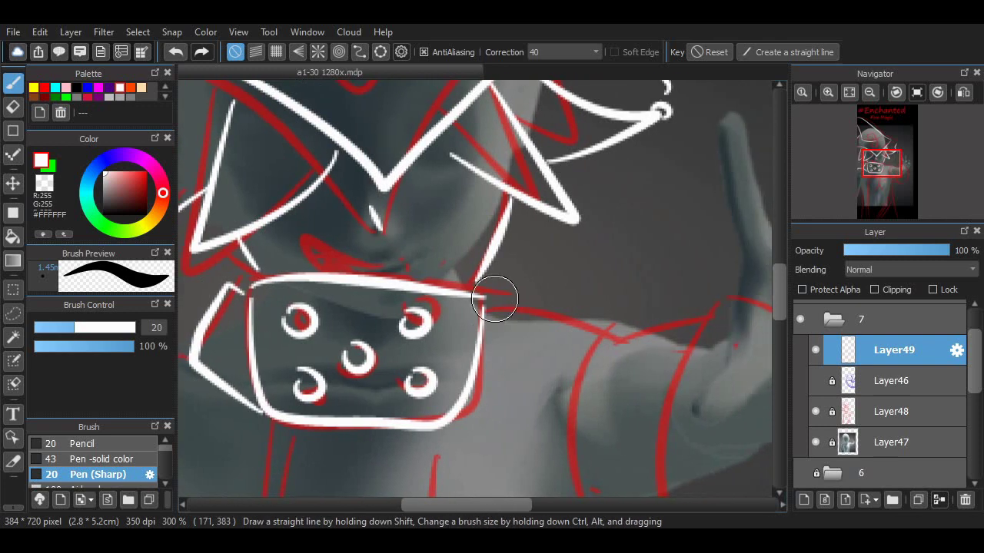
{"action": "scroll", "coordinate": [704, 295], "scroll_direction": "up", "scroll_amount": 3}
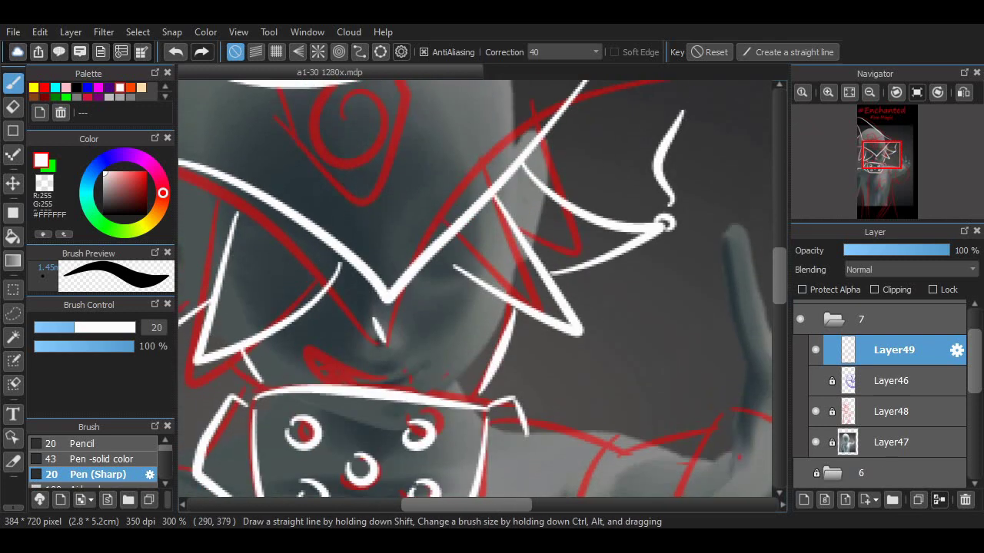
- Ink the slanted grin with small teeth just above the collar's upper edge
{"action": "mouse_move", "coordinate": [281, 356]}
{"action": "left_mouse_down"}
{"action": "mouse_move", "coordinate": [342, 390]}
{"action": "mouse_move", "coordinate": [308, 375]}
{"action": "mouse_move", "coordinate": [329, 390]}
{"action": "left_mouse_up"}
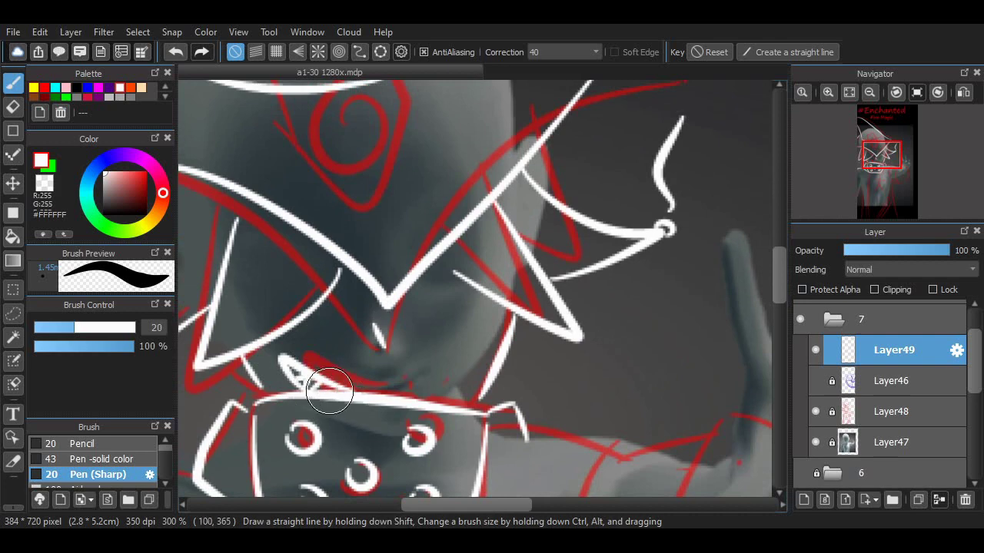
{"action": "scroll", "coordinate": [698, 281], "scroll_direction": "up", "scroll_amount": 1}
{"action": "key", "text": "ctrl+z"}
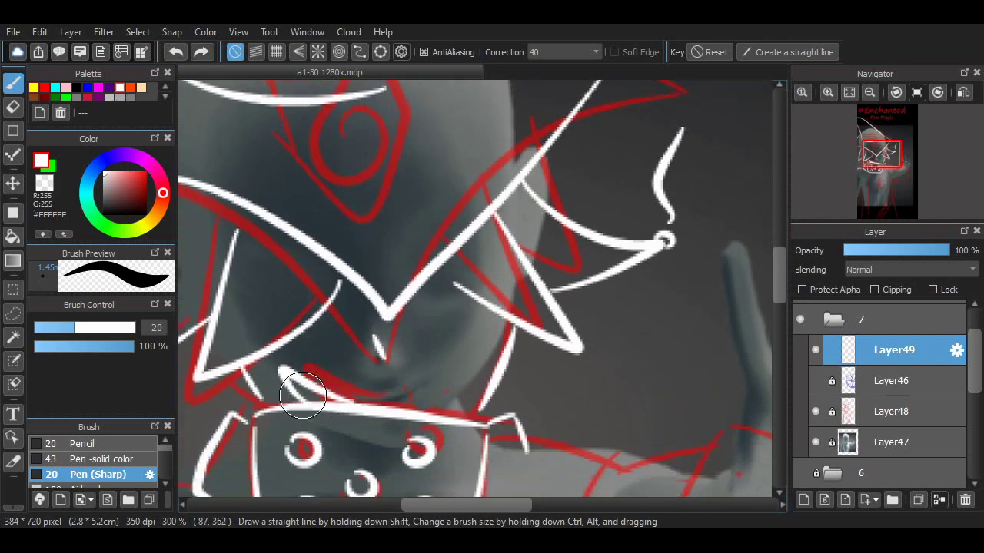
{"action": "left_click_drag", "start_coordinate": [310, 404], "coordinate": [338, 396]}
{"action": "scroll", "coordinate": [538, 308], "scroll_direction": "down", "scroll_amount": 2}
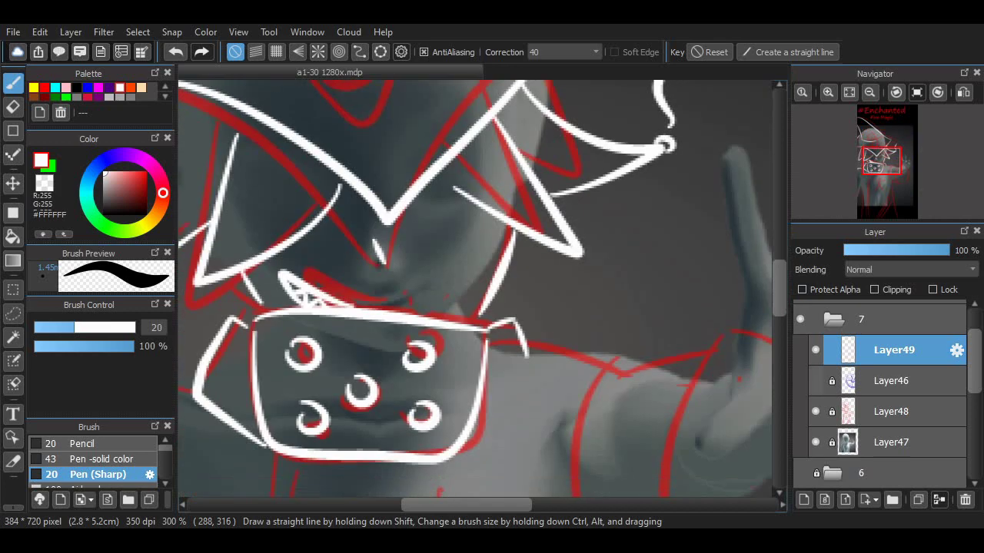
- Hide the pose reference and red sketch layers to check the white line art on the whole canvas, and show both layers again
{"action": "left_click", "coordinate": [815, 441]}
{"action": "left_click", "coordinate": [815, 411]}
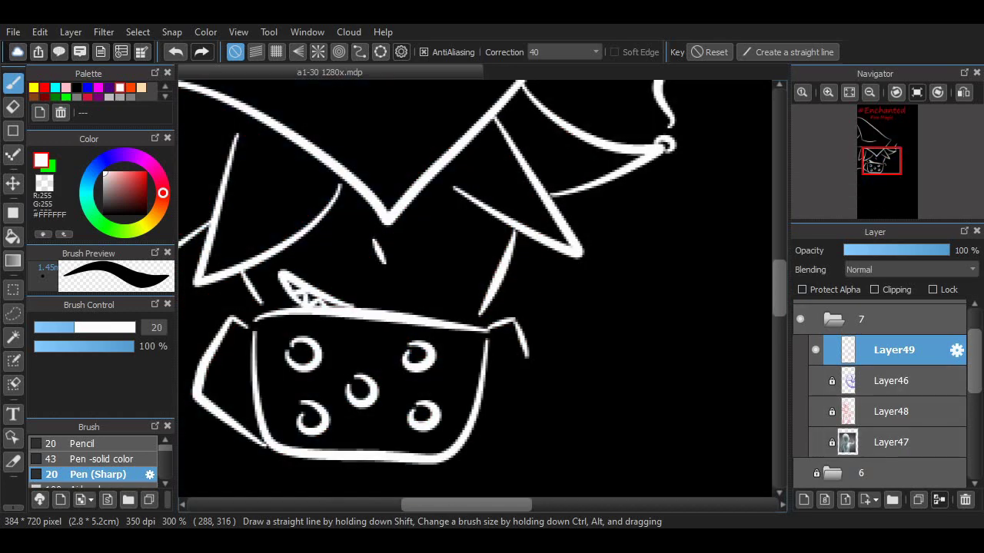
{"action": "scroll", "coordinate": [538, 308], "scroll_direction": "up", "scroll_amount": 2}
{"action": "left_click", "coordinate": [849, 92]}
{"action": "left_click", "coordinate": [816, 411]}
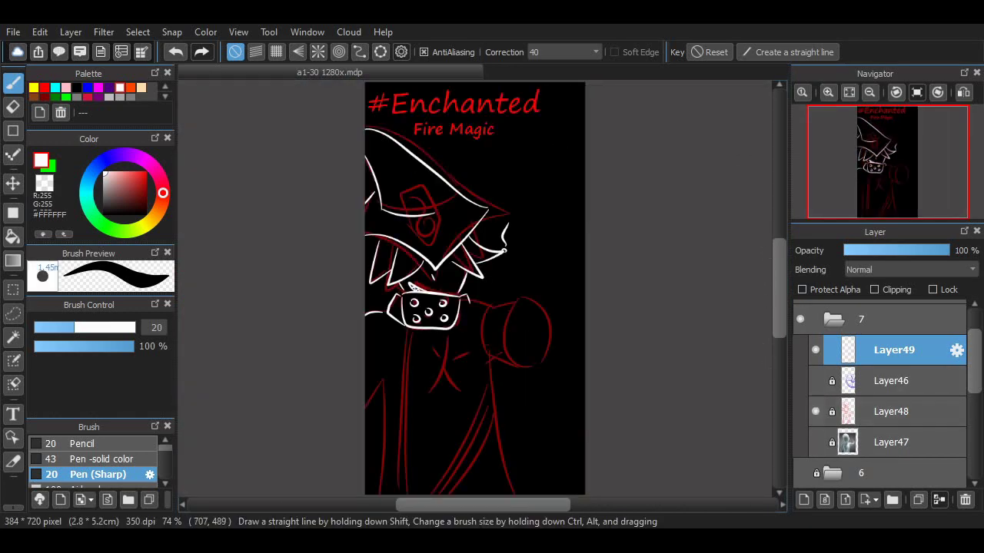
{"action": "left_click", "coordinate": [816, 442]}
- Ink the outlines of the raised hand's fingers over the pose reference
{"action": "left_click", "coordinate": [828, 92]}
{"action": "left_click", "coordinate": [827, 92]}
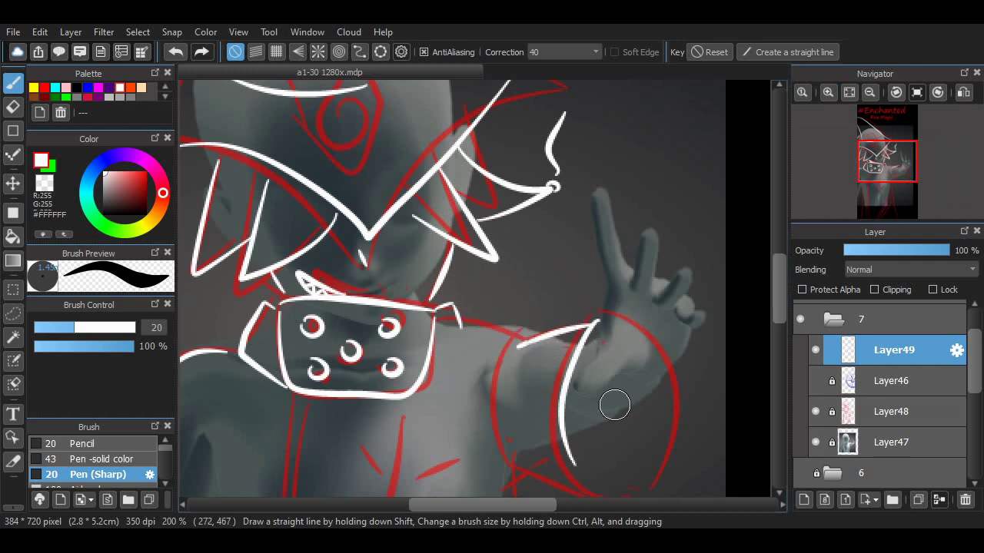
{"action": "scroll", "coordinate": [599, 323], "scroll_direction": "up", "scroll_amount": 3}
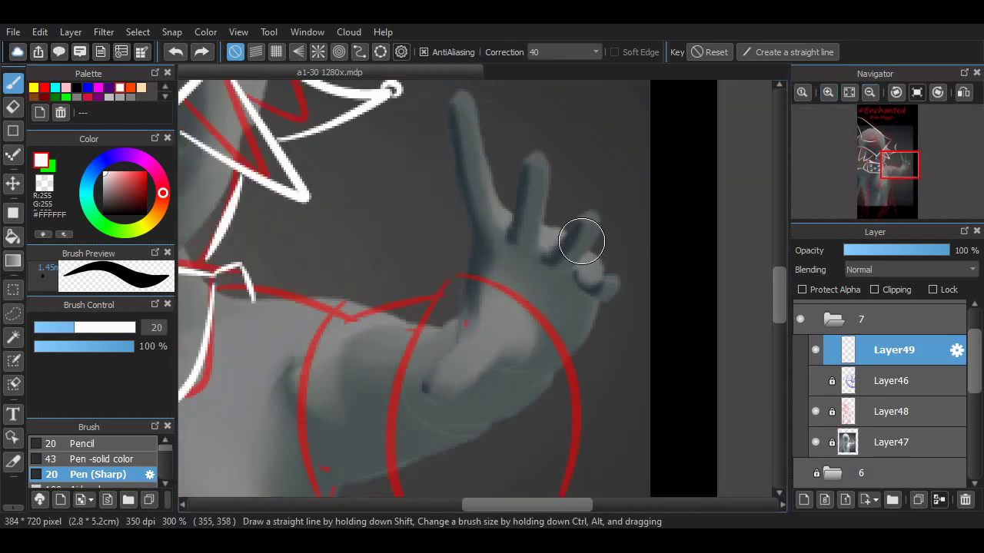
{"action": "mouse_move", "coordinate": [467, 219]}
{"action": "left_mouse_down"}
{"action": "mouse_move", "coordinate": [456, 171]}
{"action": "mouse_move", "coordinate": [513, 232]}
{"action": "left_mouse_up"}
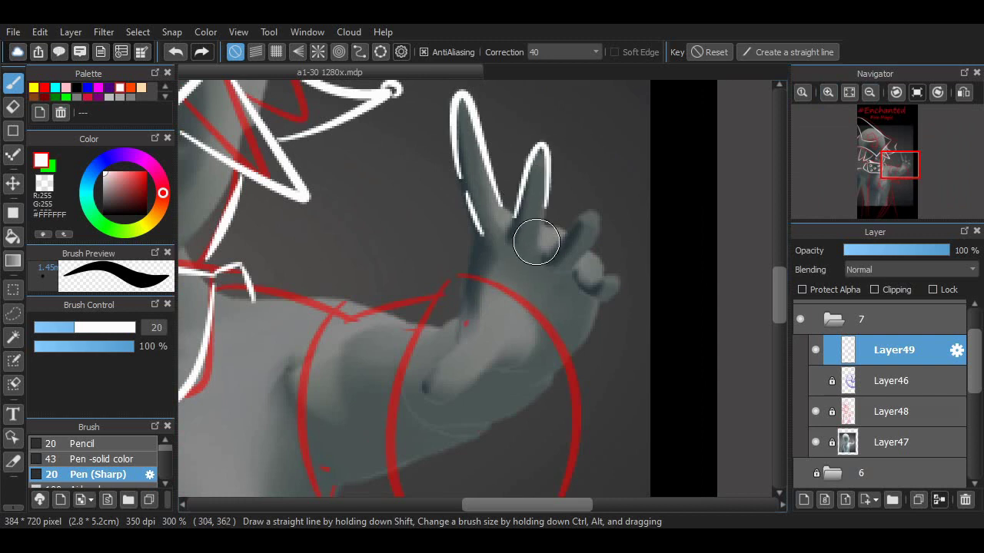
{"action": "key", "text": "ctrl+z"}
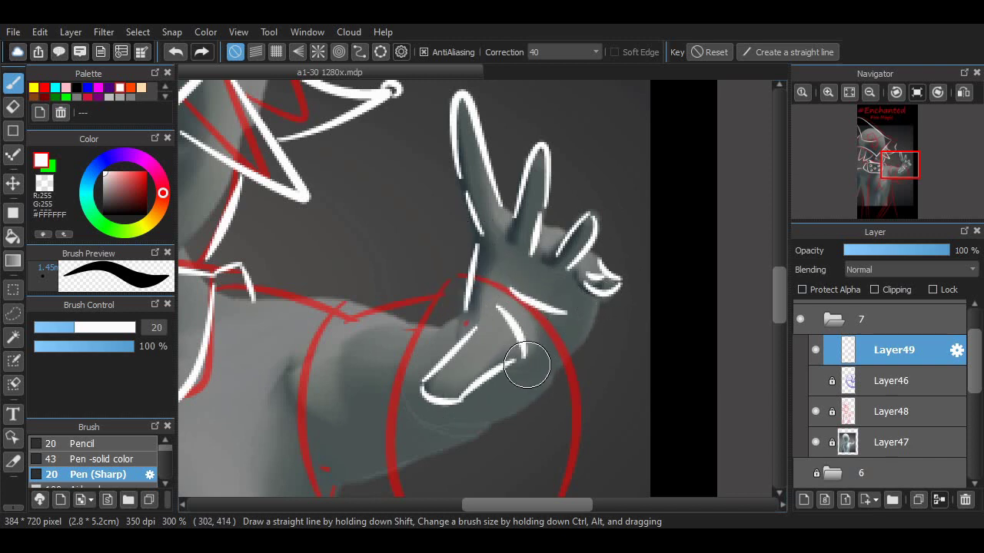
- Redo the raised hand's palm lines and ink its thumb, palm creases, side edge and lower edge
{"action": "key", "text": "ctrl+z"}
{"action": "key", "text": "ctrl+y"}
{"action": "key", "text": "ctrl+z"}
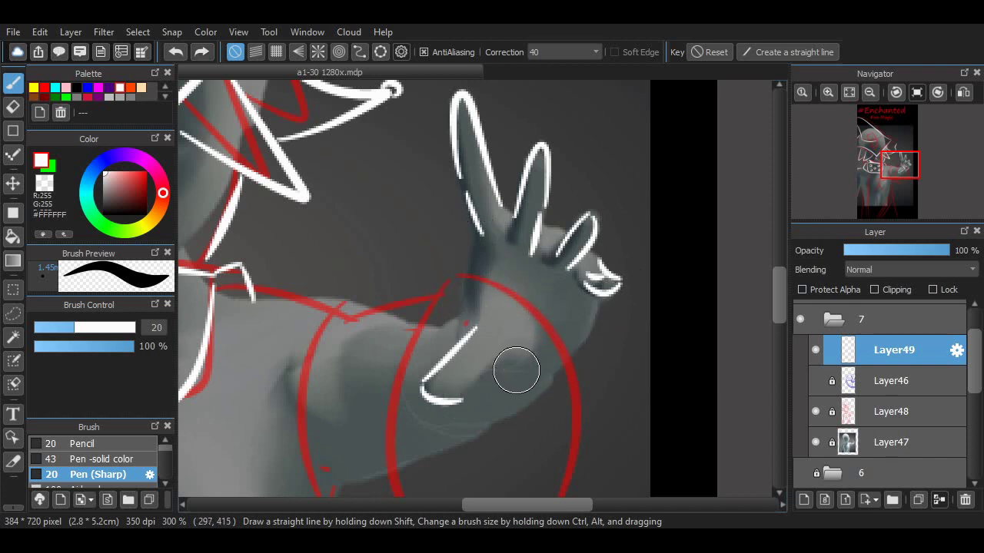
{"action": "key", "text": "ctrl+z"}
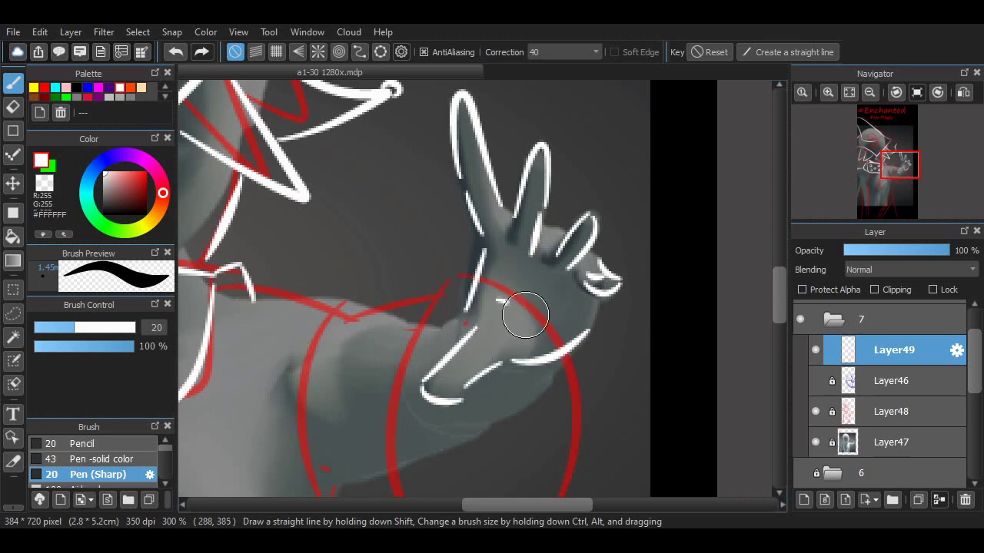
- Ink the large oval sleeve opening around the wrist of the raised hand
{"action": "scroll", "coordinate": [514, 362], "scroll_direction": "left", "scroll_amount": 4}
{"action": "scroll", "coordinate": [698, 270], "scroll_direction": "down", "scroll_amount": 2}
{"action": "mouse_move", "coordinate": [608, 203]}
{"action": "left_mouse_down"}
{"action": "mouse_move", "coordinate": [539, 447]}
{"action": "mouse_move", "coordinate": [584, 485]}
{"action": "left_mouse_up"}
{"action": "left_click_drag", "start_coordinate": [698, 285], "coordinate": [658, 378]}
{"action": "key", "text": "ctrl+z"}
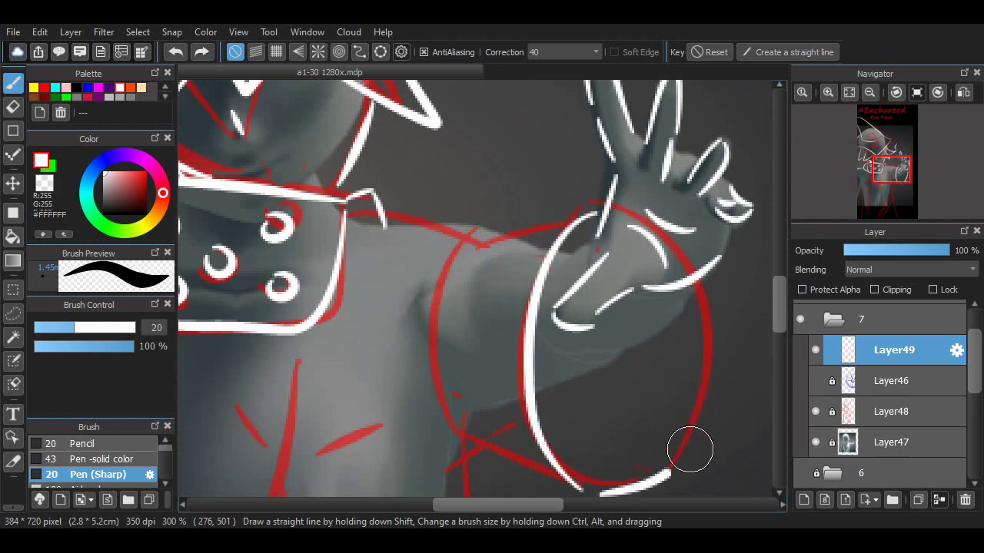
{"action": "left_click_drag", "start_coordinate": [696, 285], "coordinate": [690, 413]}
{"action": "scroll", "coordinate": [690, 412], "scroll_direction": "up", "scroll_amount": 5}
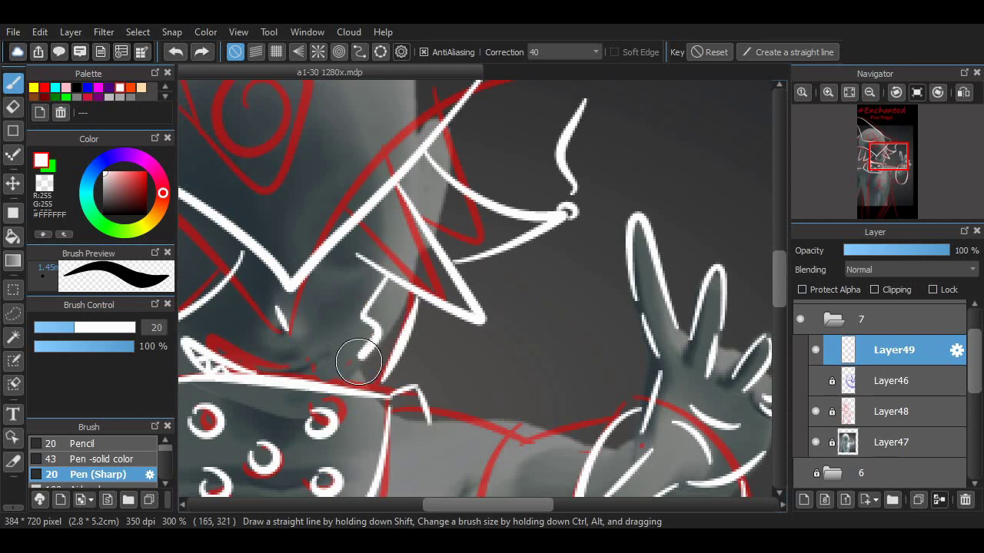
{"action": "left_click_drag", "start_coordinate": [358, 361], "coordinate": [360, 366]}
{"action": "key", "text": "ctrl+z"}
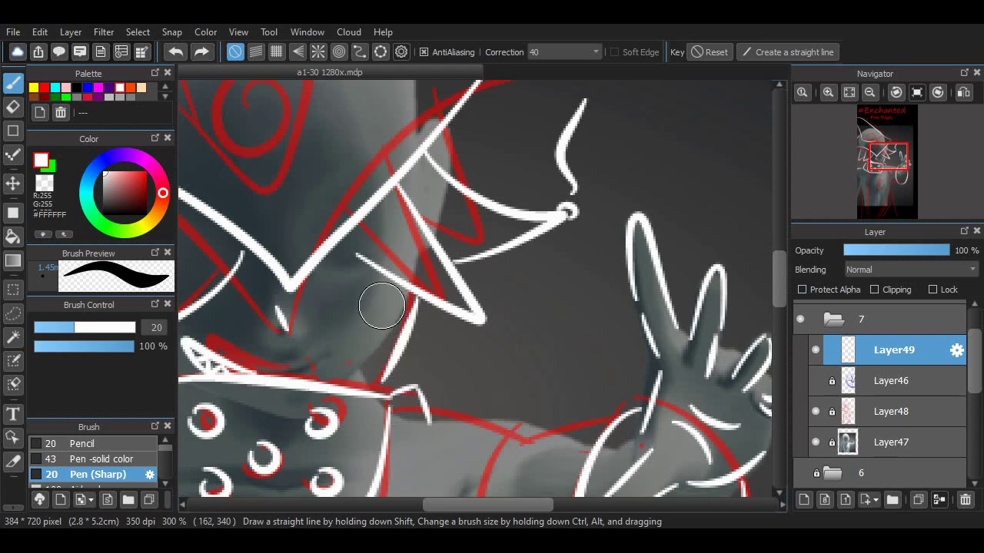
{"action": "key", "text": "ctrl+z"}
{"action": "mouse_move", "coordinate": [379, 332]}
{"action": "left_mouse_down"}
{"action": "mouse_move", "coordinate": [454, 265]}
{"action": "mouse_move", "coordinate": [371, 324]}
{"action": "left_mouse_up"}
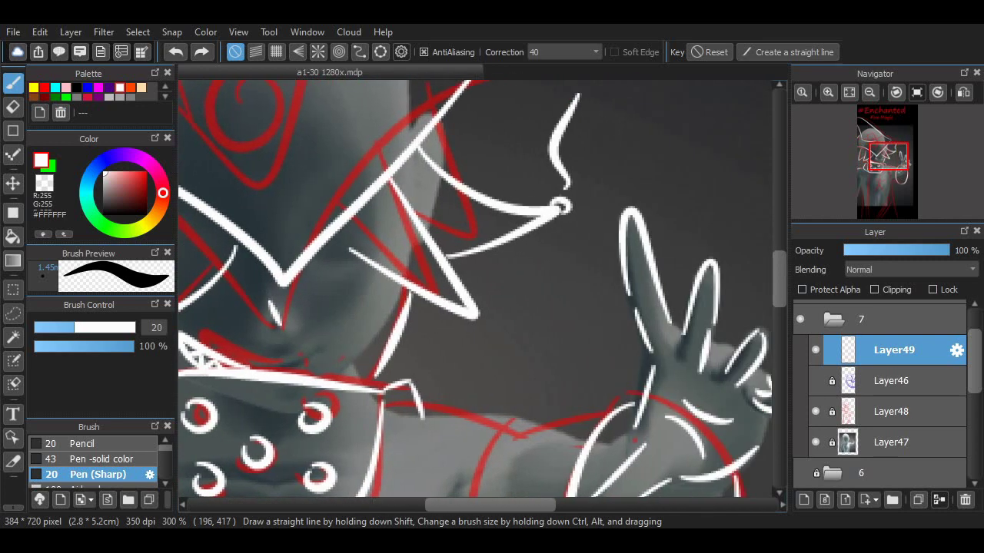
- Ink the sleeve's upper edge and the shoulder line running from the collar flap to the sleeve
{"action": "scroll", "coordinate": [551, 239], "scroll_direction": "down", "scroll_amount": 5}
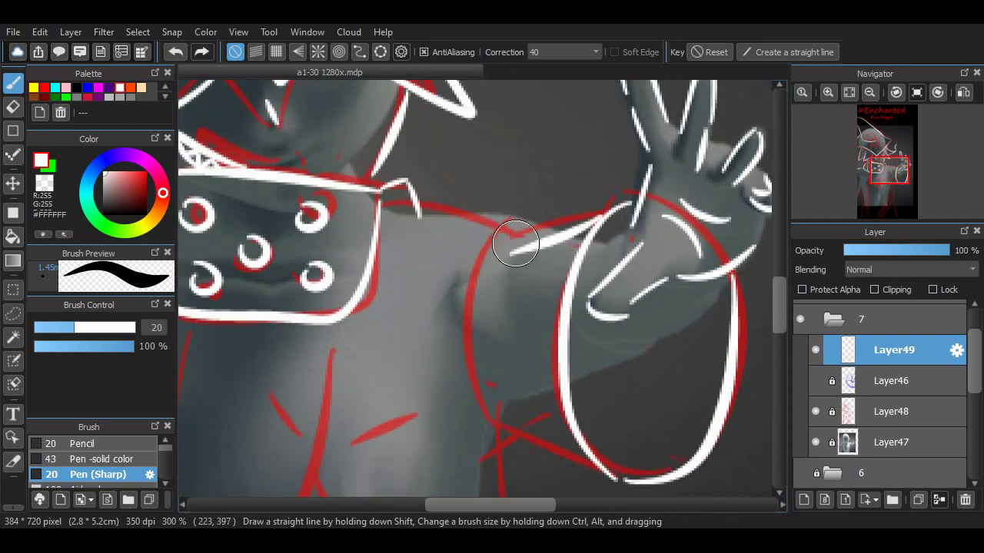
{"action": "key", "text": "ctrl+z"}
{"action": "key", "text": "ctrl+z"}
{"action": "left_click_drag", "start_coordinate": [499, 246], "coordinate": [606, 216]}
{"action": "left_click_drag", "start_coordinate": [419, 204], "coordinate": [511, 235]}
{"action": "key", "text": "ctrl+z"}
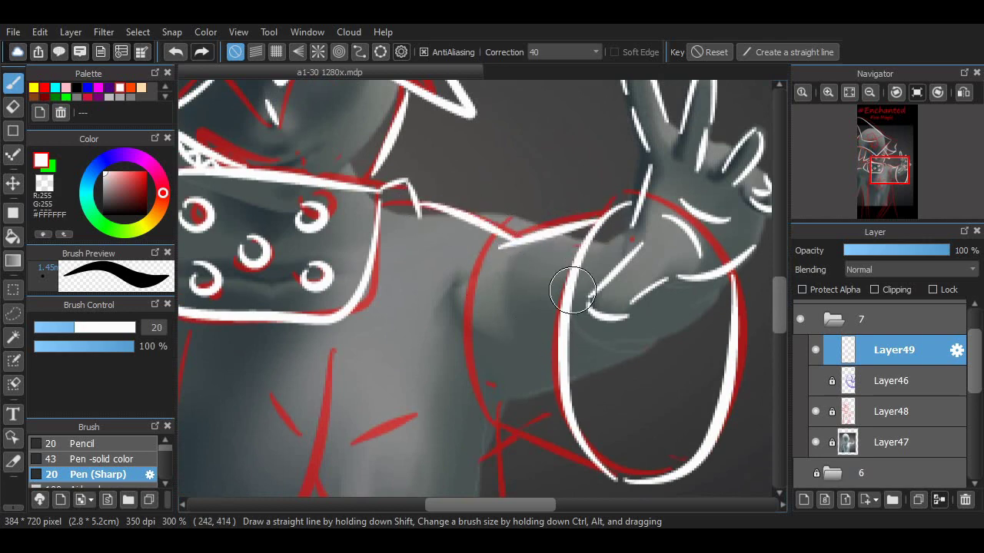
- Ink the sleeve's lower edge from the bottom of the oval opening back toward the armpit
{"action": "left_click_drag", "start_coordinate": [615, 482], "coordinate": [487, 405]}
{"action": "key", "text": "ctrl+z"}
{"action": "left_click_drag", "start_coordinate": [615, 481], "coordinate": [514, 413]}
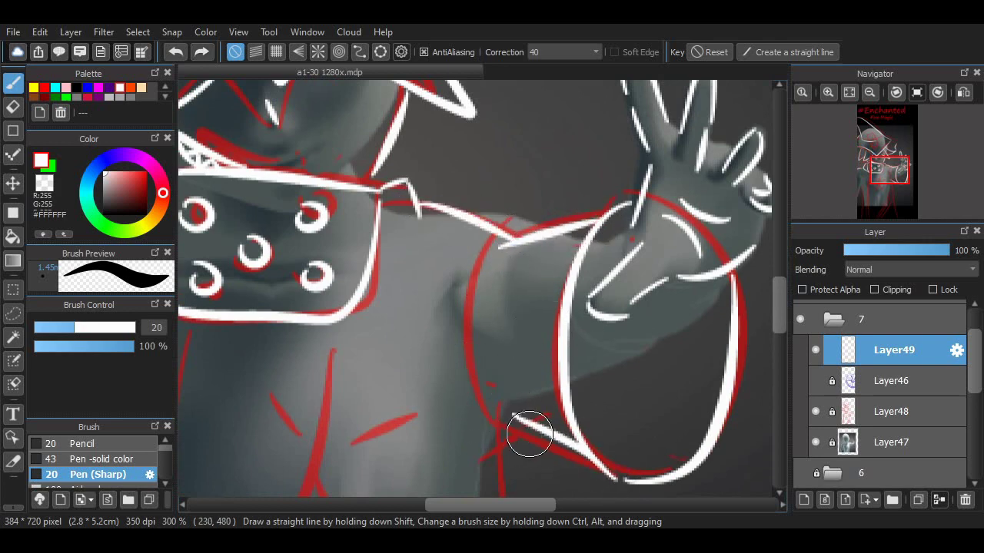
- Ink the robe's two long front band lines from the collar to the canvas bottom and the contours separating the lowered arm from the body
{"action": "scroll", "coordinate": [570, 488], "scroll_direction": "down", "scroll_amount": 5}
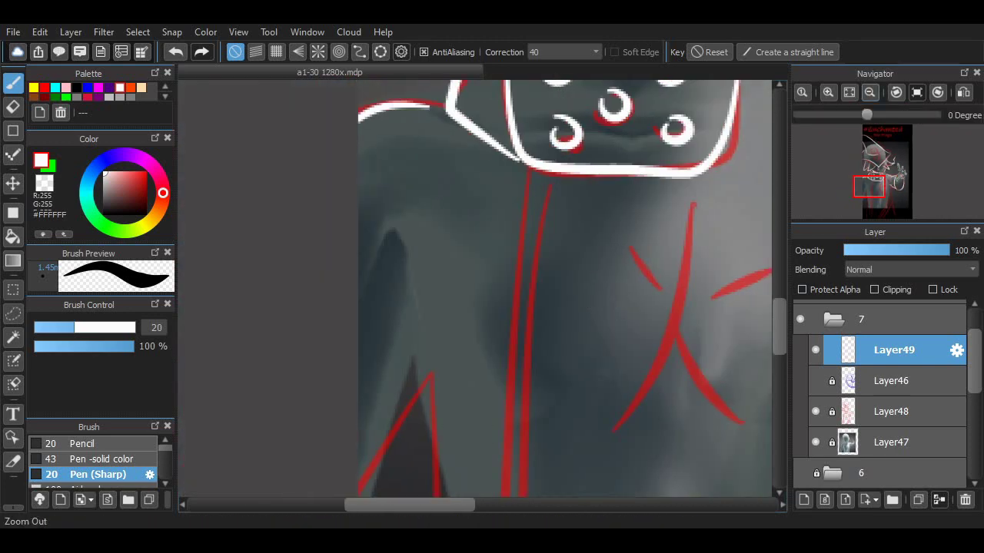
{"action": "left_click_drag", "start_coordinate": [498, 246], "coordinate": [489, 475]}
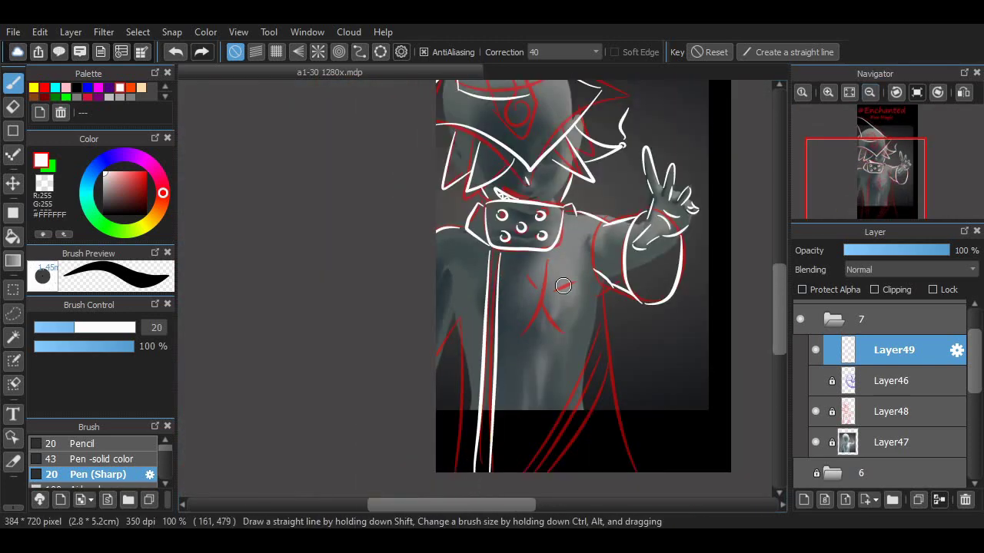
{"action": "mouse_move", "coordinate": [455, 317]}
{"action": "left_mouse_down"}
{"action": "mouse_move", "coordinate": [436, 361]}
{"action": "mouse_move", "coordinate": [460, 472]}
{"action": "left_mouse_up"}
- Ink the four-stroke fire emblem on the robe's chest beside the front band
{"action": "scroll", "coordinate": [553, 397], "scroll_direction": "up", "scroll_amount": 2}
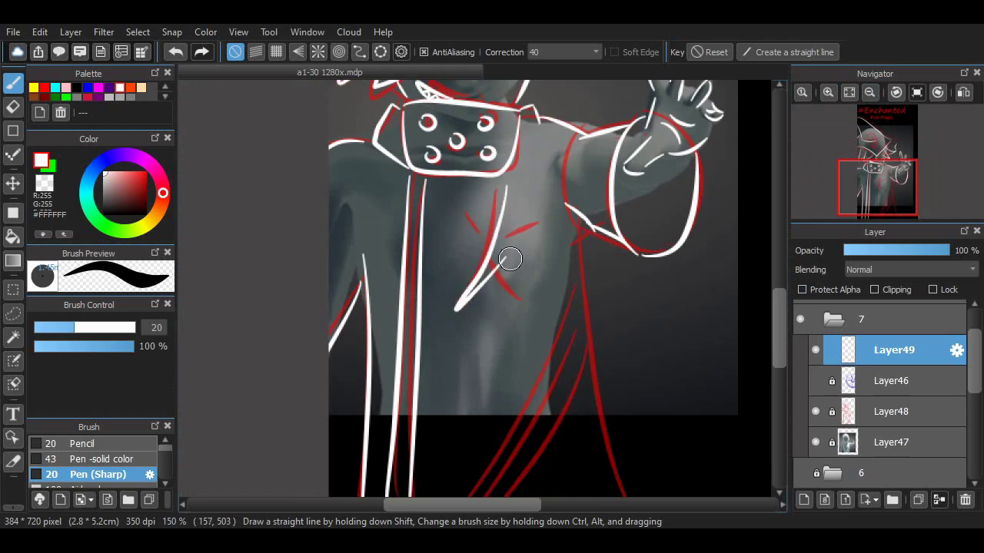
{"action": "scroll", "coordinate": [513, 222], "scroll_direction": "up", "scroll_amount": 3}
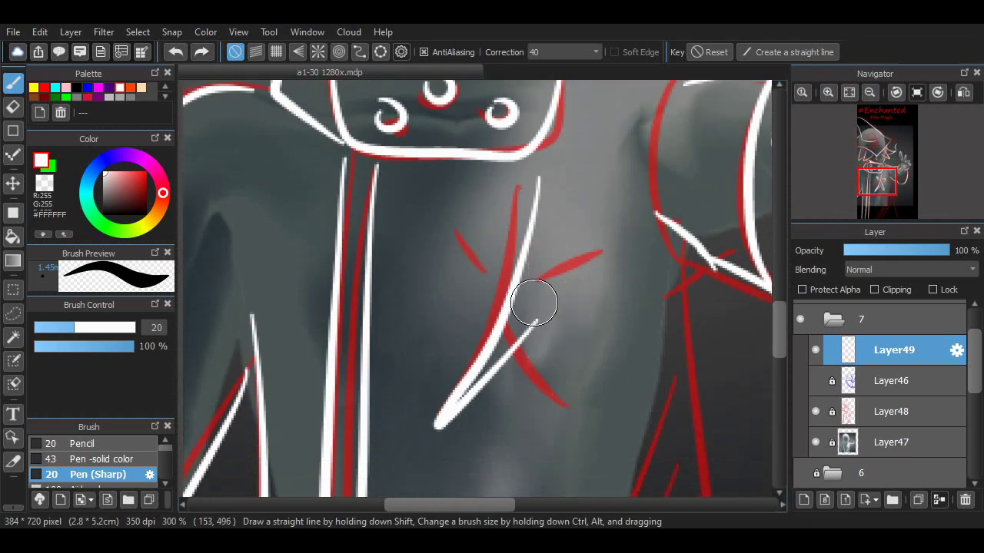
{"action": "key", "text": "ctrl+z"}
{"action": "left_click_drag", "start_coordinate": [536, 201], "coordinate": [471, 417]}
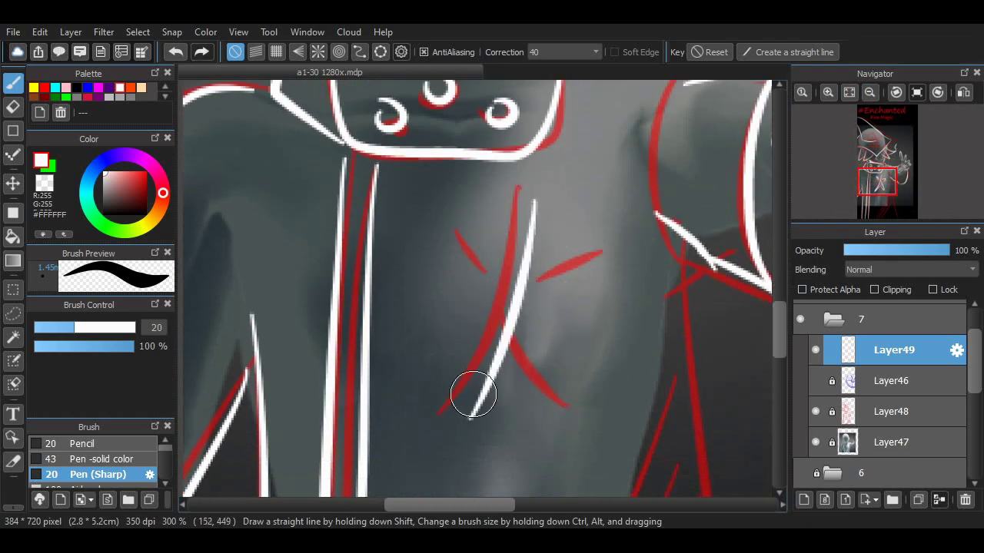
{"action": "key", "text": "ctrl+z"}
{"action": "mouse_move", "coordinate": [443, 203]}
{"action": "left_mouse_down"}
{"action": "mouse_move", "coordinate": [428, 329]}
{"action": "mouse_move", "coordinate": [458, 326]}
{"action": "left_mouse_up"}
{"action": "left_click_drag", "start_coordinate": [510, 439], "coordinate": [376, 440]}
{"action": "scroll", "coordinate": [521, 242], "scroll_direction": "up", "scroll_amount": 5}
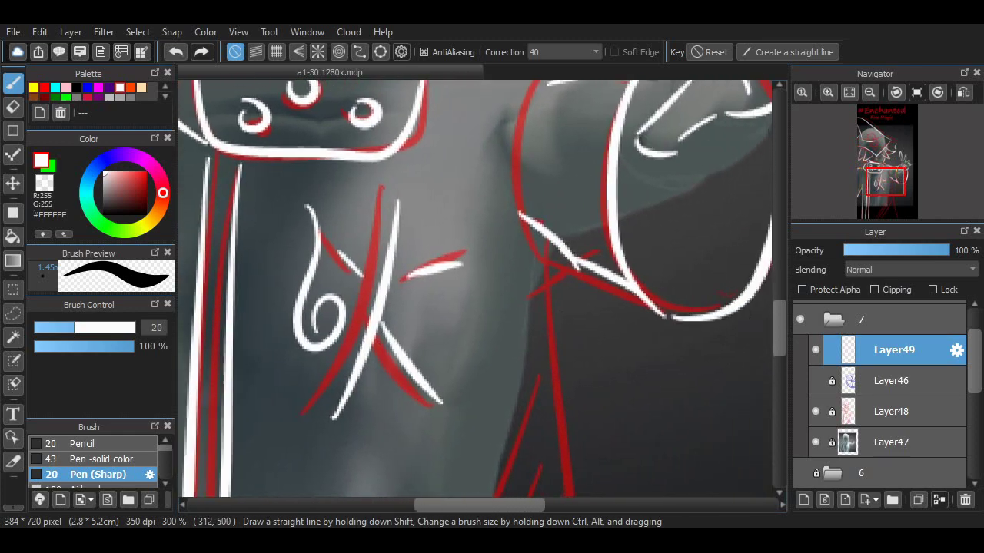
- Ink the robe's outer edge from below the sleeve to the canvas bottom and a long diagonal fold line branching inward from it
{"action": "scroll", "coordinate": [521, 242], "scroll_direction": "down", "scroll_amount": 10}
{"action": "scroll", "coordinate": [521, 242], "scroll_direction": "down", "scroll_amount": 2}
{"action": "left_click_drag", "start_coordinate": [511, 175], "coordinate": [412, 398]}
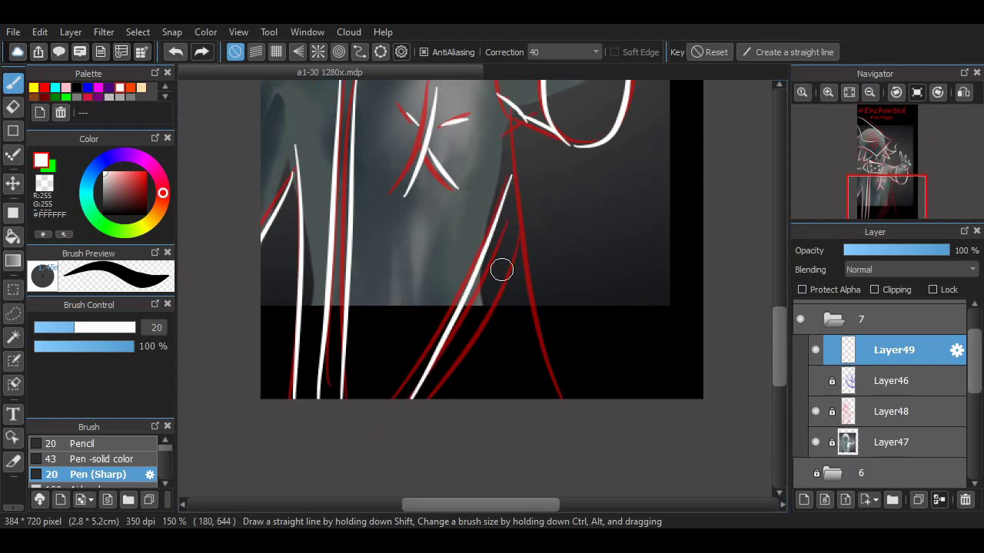
{"action": "key", "text": "ctrl+z"}
{"action": "key", "text": "ctrl+z"}
{"action": "left_click_drag", "start_coordinate": [511, 124], "coordinate": [569, 398]}
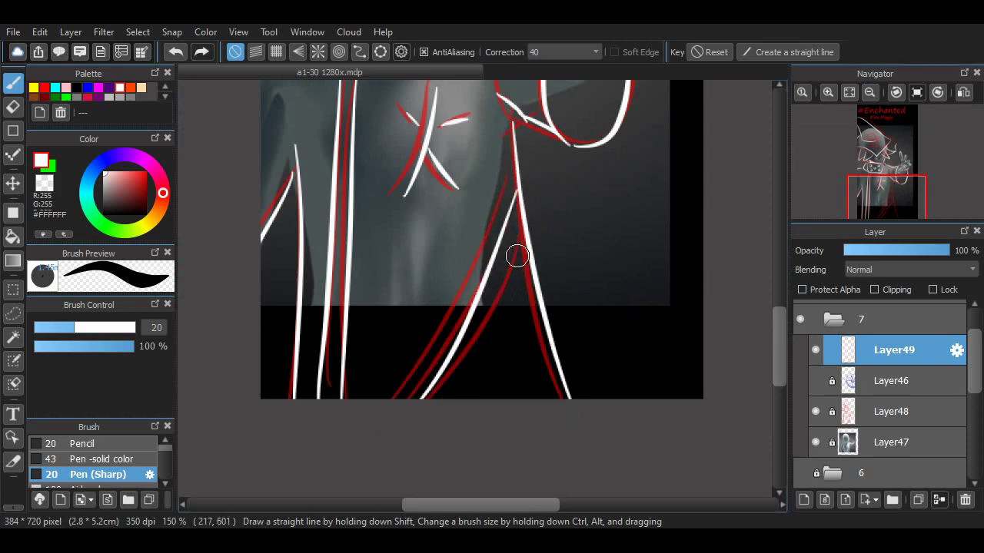
- Hide the grey pose reference layer and the red sketch layer beneath the white line art
{"action": "scroll", "coordinate": [482, 289], "scroll_direction": "up", "scroll_amount": 5}
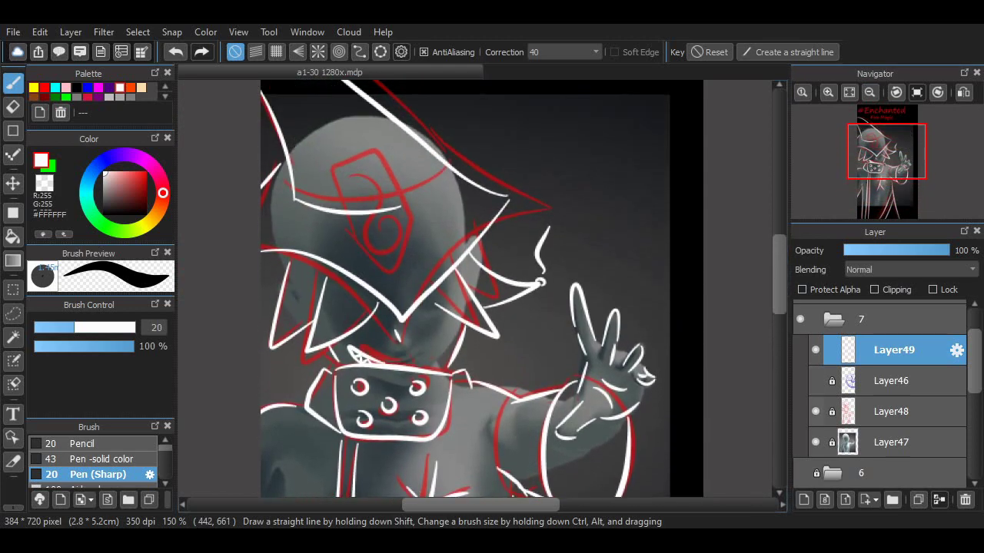
{"action": "left_click", "coordinate": [816, 442]}
{"action": "left_click", "coordinate": [815, 411]}
{"action": "scroll", "coordinate": [482, 288], "scroll_direction": "down", "scroll_amount": 3}
{"action": "scroll", "coordinate": [481, 289], "scroll_direction": "up", "scroll_amount": 4}
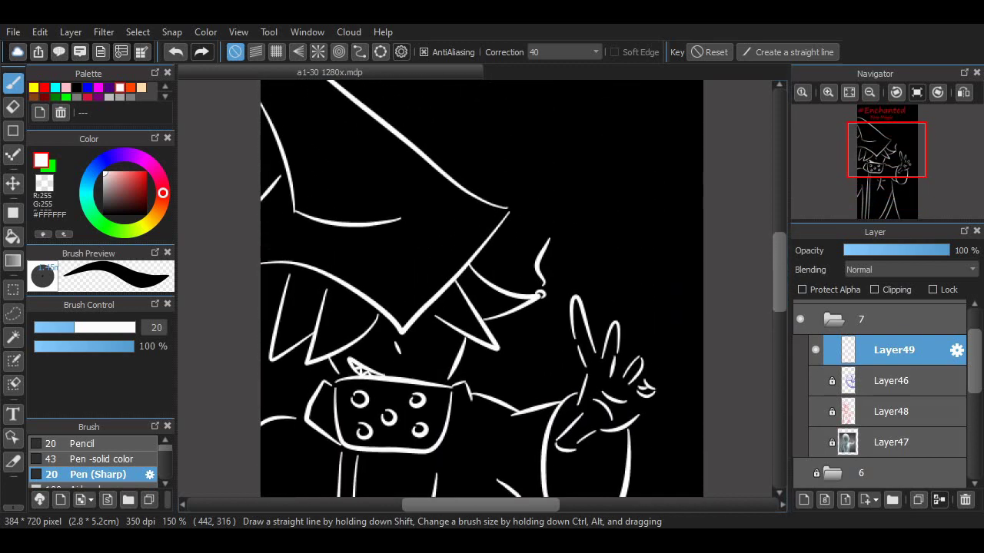
- Add a new layer above the white line art, pick red, and show the blue magic-circle sketch layer as a guide
{"action": "key", "text": "ctrl+shift+n"}
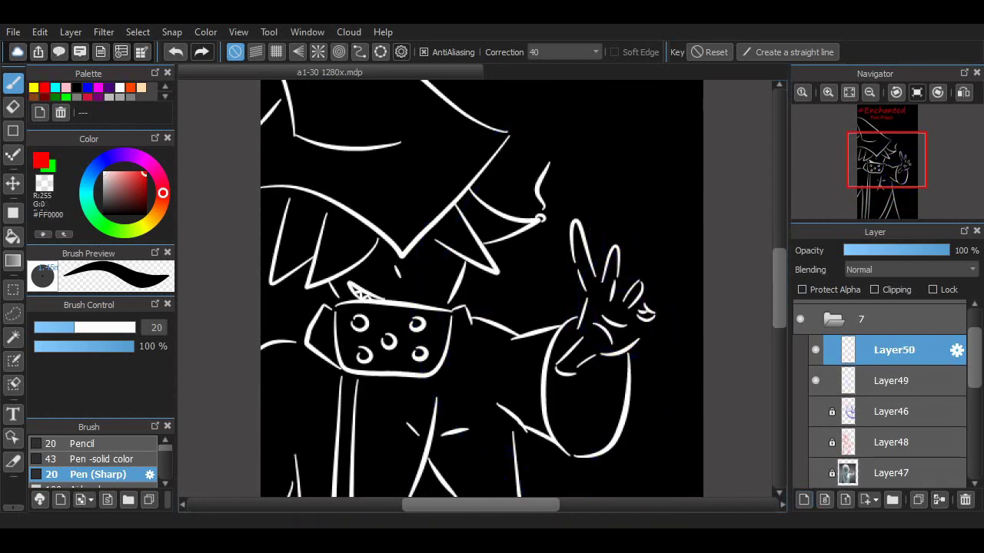
{"action": "key", "text": "alt"}
{"action": "key", "text": "Down"}
{"action": "key", "text": "Down"}
{"action": "left_click", "coordinate": [578, 296]}
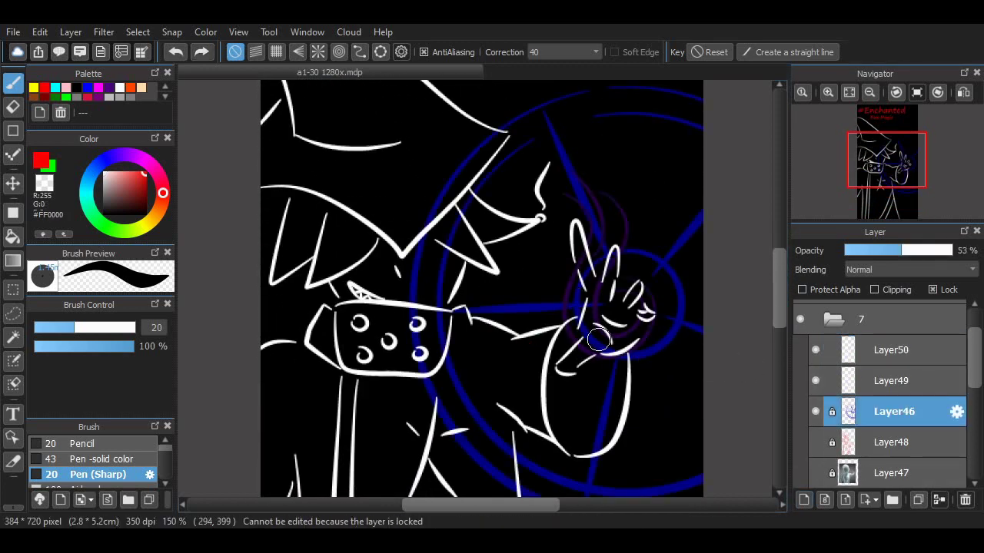
{"action": "key", "text": "Up"}
{"action": "key", "text": "Up"}
{"action": "scroll", "coordinate": [477, 289], "scroll_direction": "up", "scroll_amount": 2}
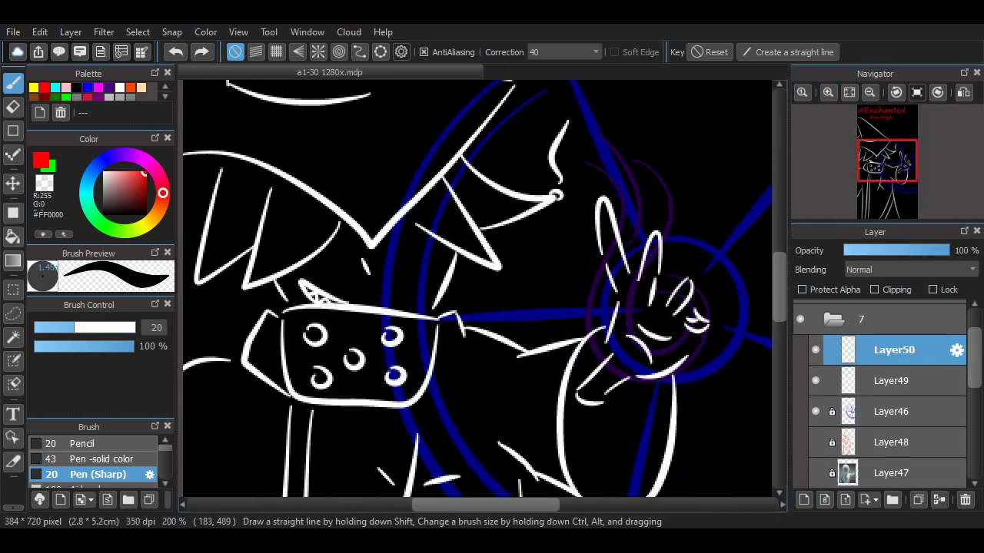
- Ink the red spiral around the raised hand with flame tails curling up past the fingers
{"action": "mouse_move", "coordinate": [572, 311]}
{"action": "left_mouse_down"}
{"action": "mouse_move", "coordinate": [607, 330]}
{"action": "mouse_move", "coordinate": [584, 261]}
{"action": "left_mouse_up"}
{"action": "left_click_drag", "start_coordinate": [626, 315], "coordinate": [542, 209]}
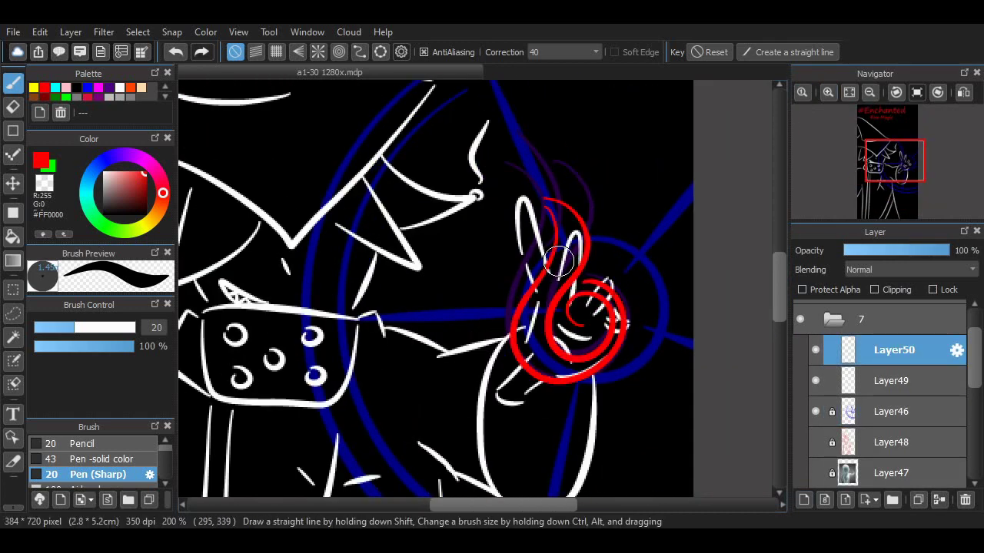
{"action": "key", "text": "ctrl+z"}
{"action": "left_click_drag", "start_coordinate": [554, 301], "coordinate": [538, 208]}
{"action": "key", "text": "ctrl+z"}
{"action": "left_click_drag", "start_coordinate": [587, 292], "coordinate": [509, 252]}
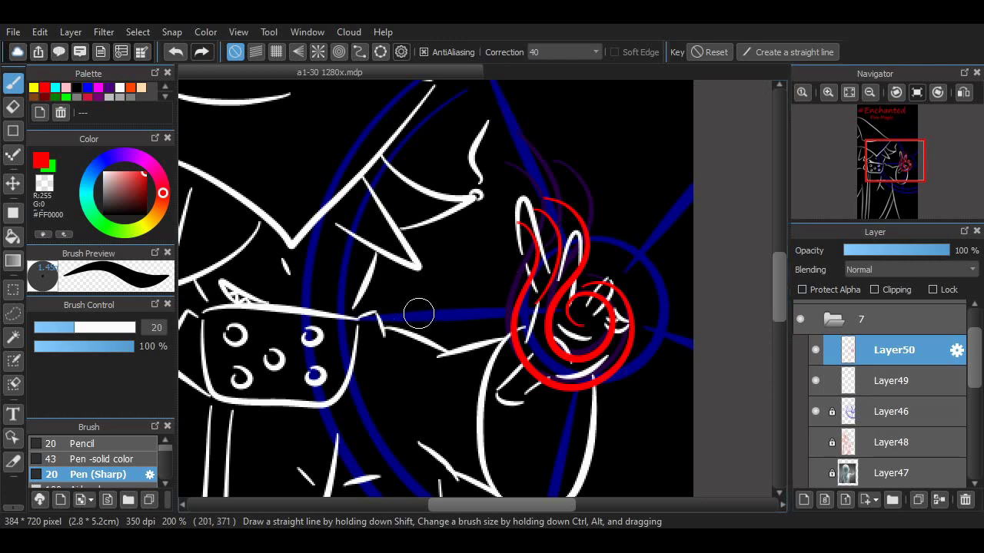
- Ink the magic circle's five star points in red, radiating outward from the spiral along the blue guide
{"action": "left_click_drag", "start_coordinate": [355, 310], "coordinate": [488, 290]}
{"action": "left_click_drag", "start_coordinate": [356, 317], "coordinate": [499, 345]}
{"action": "scroll", "coordinate": [765, 293], "scroll_direction": "up", "scroll_amount": 3}
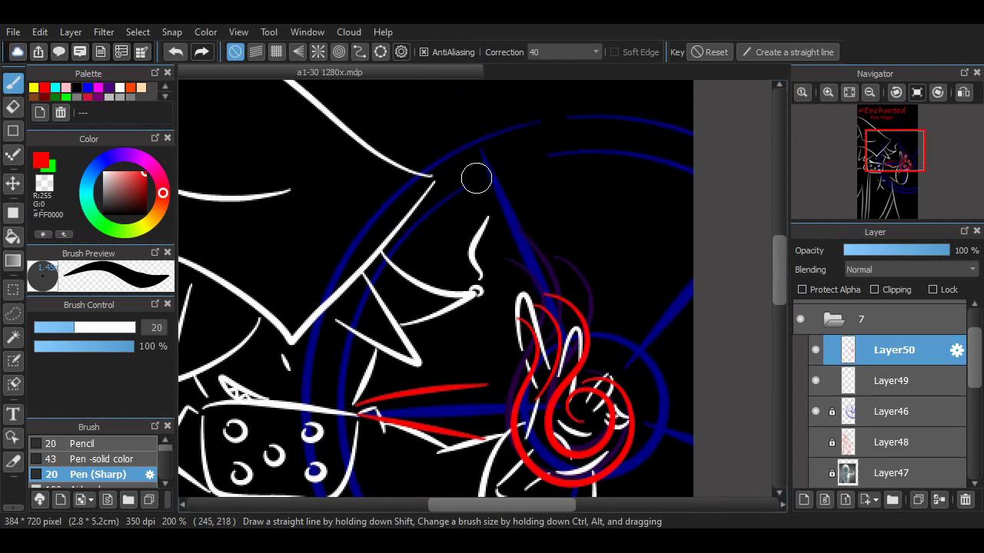
{"action": "left_click_drag", "start_coordinate": [484, 180], "coordinate": [513, 304]}
{"action": "mouse_move", "coordinate": [486, 180]}
{"action": "left_mouse_down"}
{"action": "mouse_move", "coordinate": [509, 228]}
{"action": "mouse_move", "coordinate": [585, 278]}
{"action": "mouse_move", "coordinate": [646, 347]}
{"action": "mouse_move", "coordinate": [713, 274]}
{"action": "mouse_move", "coordinate": [530, 419]}
{"action": "left_mouse_up"}
{"action": "scroll", "coordinate": [527, 279], "scroll_direction": "down", "scroll_amount": 7}
{"action": "left_click_drag", "start_coordinate": [603, 281], "coordinate": [530, 419]}
{"action": "left_click_drag", "start_coordinate": [635, 281], "coordinate": [693, 273]}
{"action": "left_click_drag", "start_coordinate": [692, 229], "coordinate": [649, 206]}
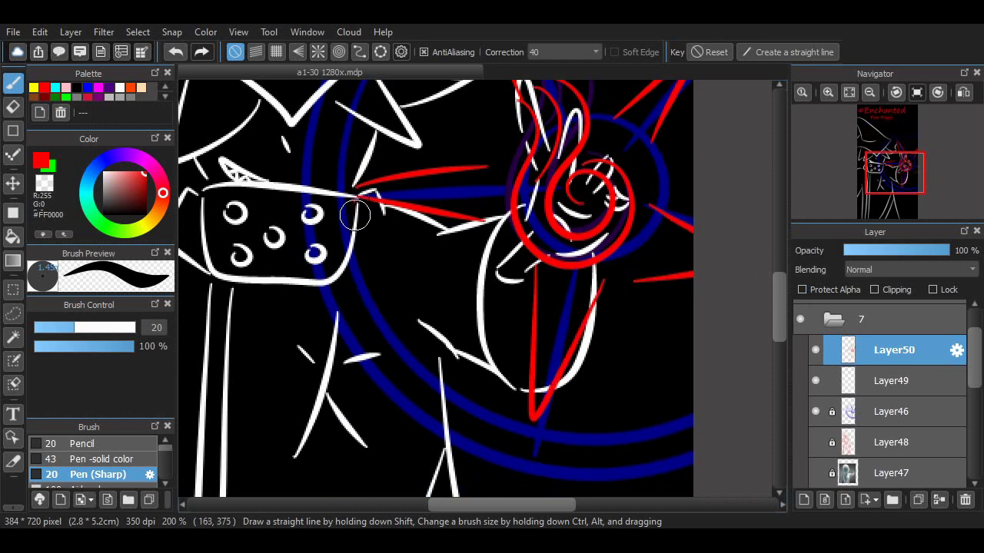
- Ink the magic circle's wavy inner ring and smooth outer ring in red between the star points
{"action": "mouse_move", "coordinate": [526, 415]}
{"action": "left_mouse_down"}
{"action": "mouse_move", "coordinate": [459, 374]}
{"action": "mouse_move", "coordinate": [374, 208]}
{"action": "left_mouse_up"}
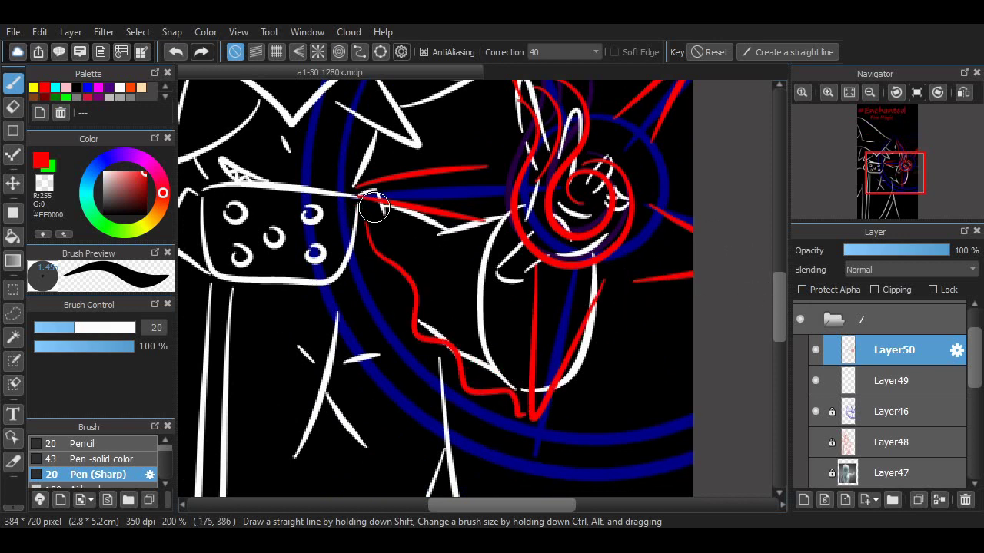
{"action": "scroll", "coordinate": [771, 335], "scroll_direction": "up", "scroll_amount": 5}
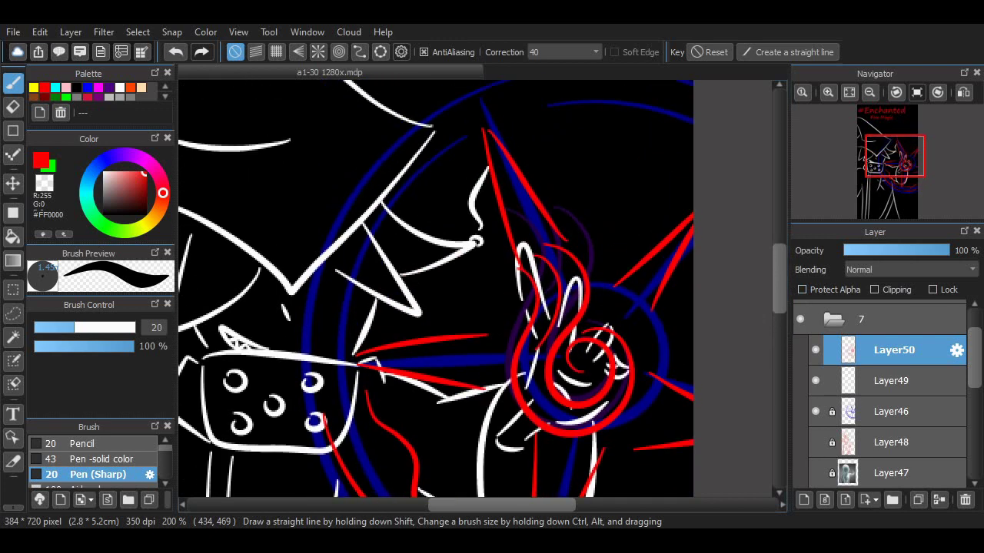
{"action": "scroll", "coordinate": [771, 335], "scroll_direction": "up", "scroll_amount": 1}
{"action": "mouse_move", "coordinate": [357, 384]}
{"action": "left_mouse_down"}
{"action": "mouse_move", "coordinate": [396, 288]}
{"action": "mouse_move", "coordinate": [482, 154]}
{"action": "left_mouse_up"}
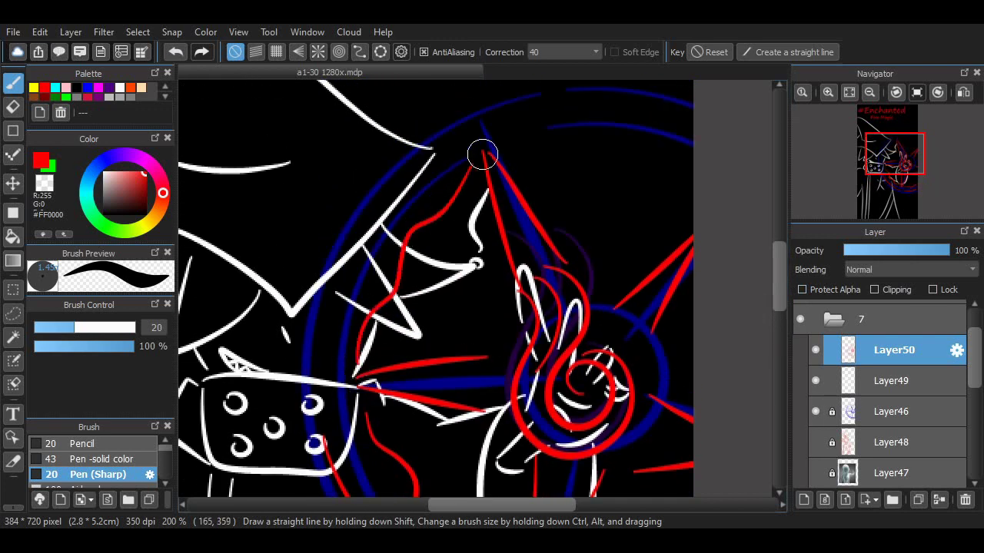
{"action": "left_click_drag", "start_coordinate": [311, 315], "coordinate": [430, 132]}
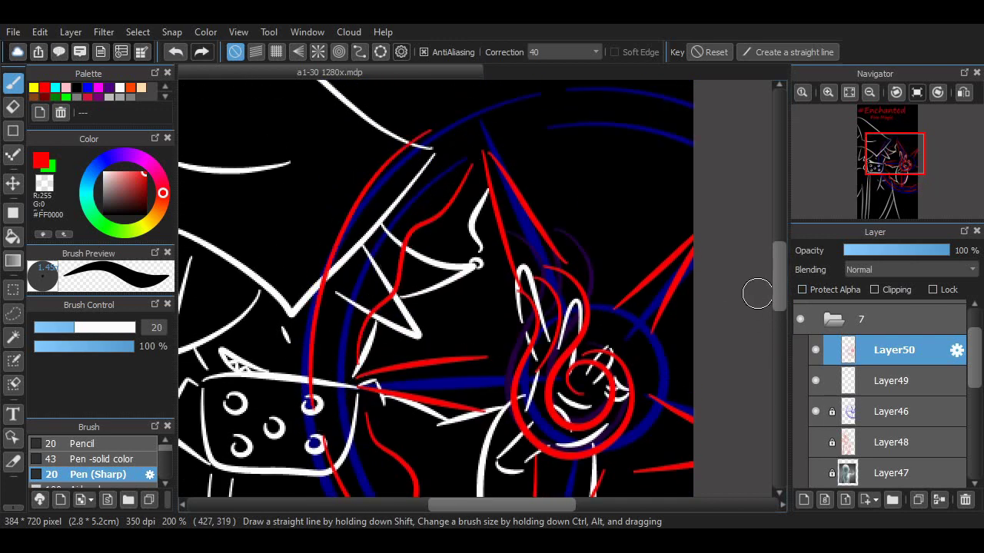
{"action": "scroll", "coordinate": [757, 292], "scroll_direction": "up", "scroll_amount": 3}
{"action": "left_click_drag", "start_coordinate": [494, 257], "coordinate": [693, 269]}
{"action": "key", "text": "ctrl+z"}
{"action": "left_click_drag", "start_coordinate": [460, 230], "coordinate": [693, 217]}
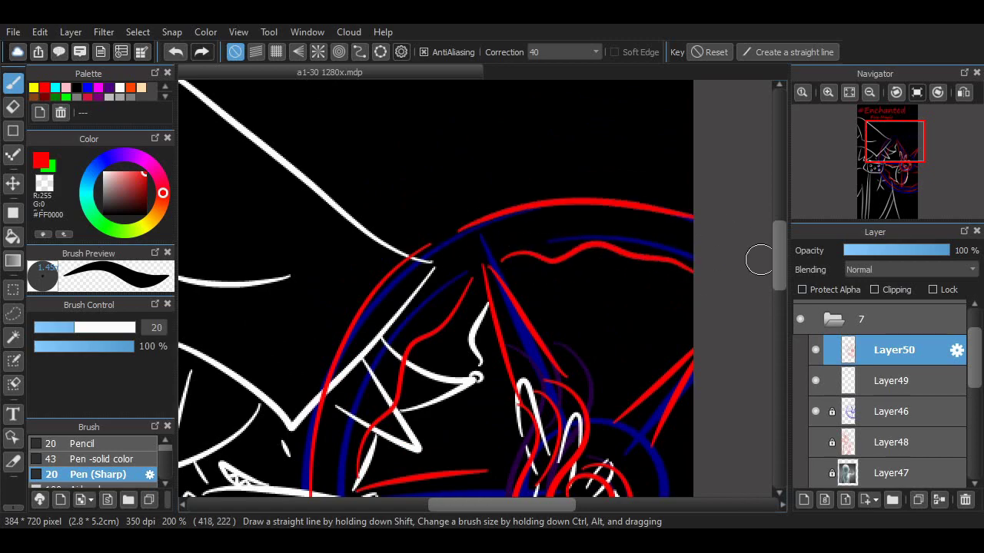
- Hide the blue magic-circle sketch layer and switch to the Airbrush
{"action": "scroll", "coordinate": [760, 260], "scroll_direction": "down", "scroll_amount": 5}
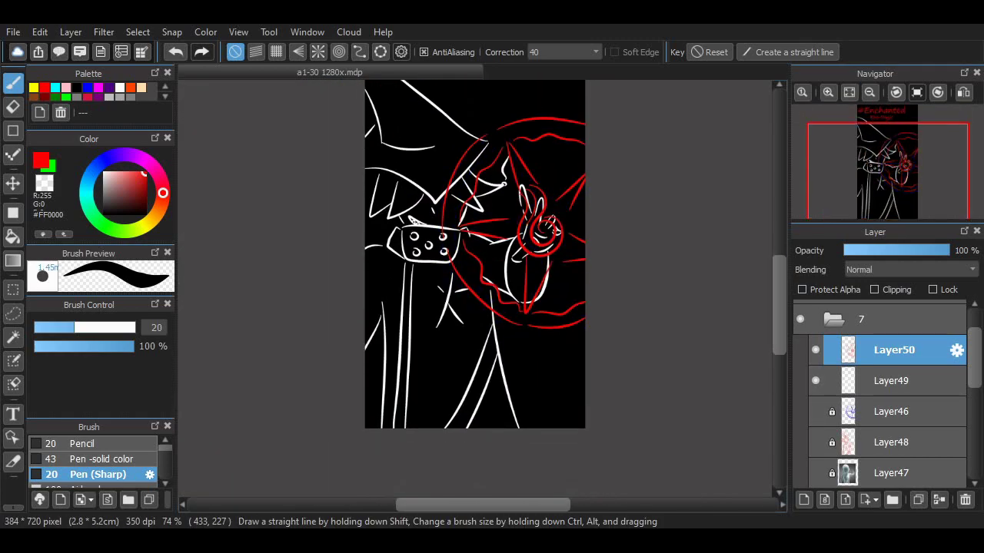
{"action": "scroll", "coordinate": [552, 326], "scroll_direction": "down", "scroll_amount": 1}
{"action": "scroll", "coordinate": [553, 325], "scroll_direction": "up", "scroll_amount": 3}
{"action": "scroll", "coordinate": [553, 325], "scroll_direction": "down", "scroll_amount": 2}
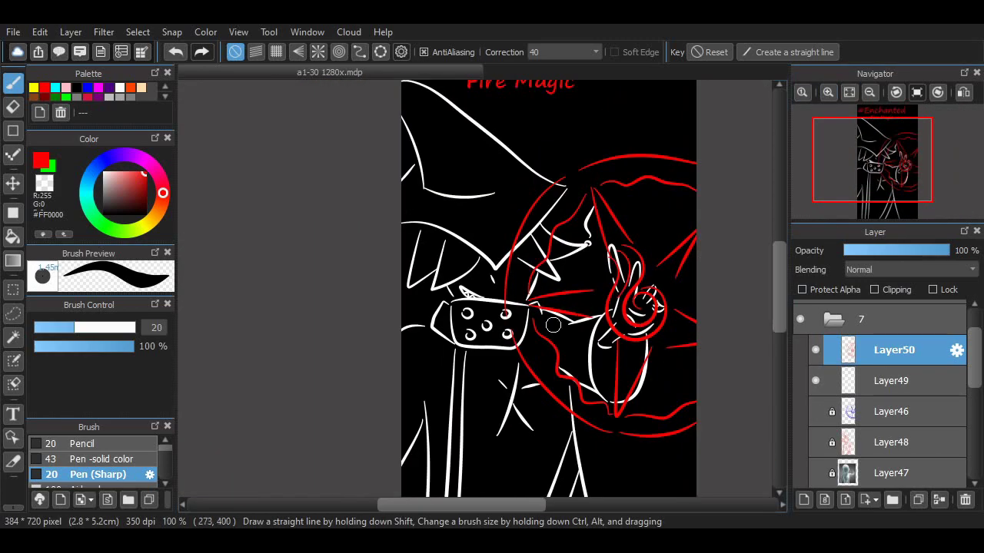
{"action": "scroll", "coordinate": [92, 461], "scroll_direction": "down", "scroll_amount": 1}
{"action": "left_click", "coordinate": [90, 455]}
{"action": "left_click_drag", "start_coordinate": [635, 311], "coordinate": [595, 328]}
{"action": "left_click_drag", "start_coordinate": [450, 219], "coordinate": [434, 203]}
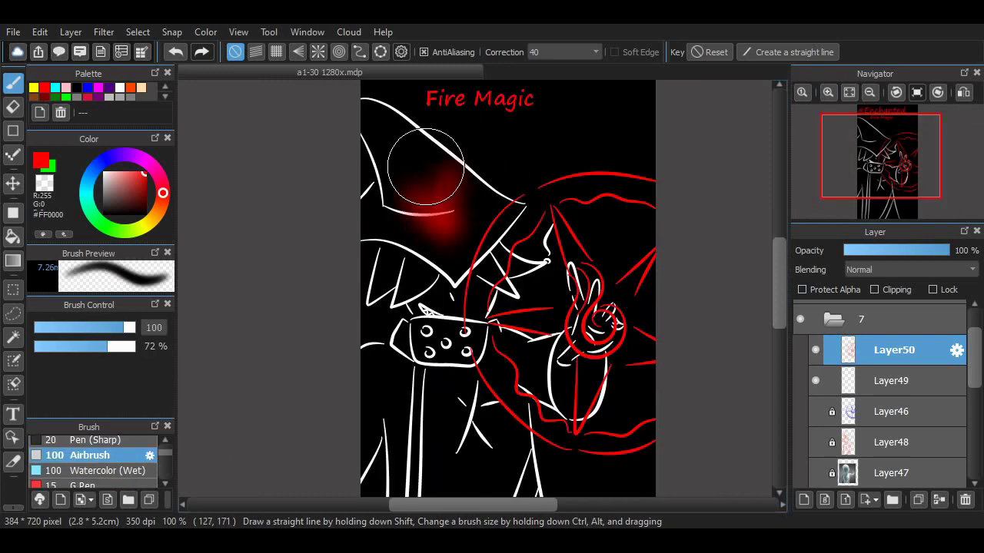
{"action": "left_click_drag", "start_coordinate": [425, 167], "coordinate": [434, 154]}
{"action": "key", "text": "ctrl+z"}
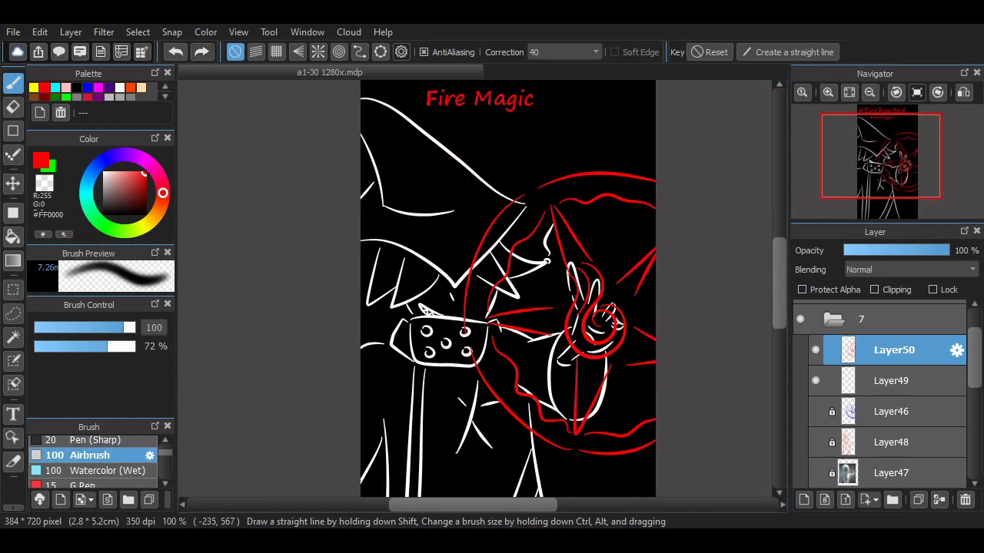
{"action": "left_click_drag", "start_coordinate": [415, 323], "coordinate": [637, 219]}
{"action": "key", "text": "ctrl+z"}
{"action": "left_click_drag", "start_coordinate": [538, 231], "coordinate": [637, 192]}
{"action": "key", "text": "ctrl+z"}
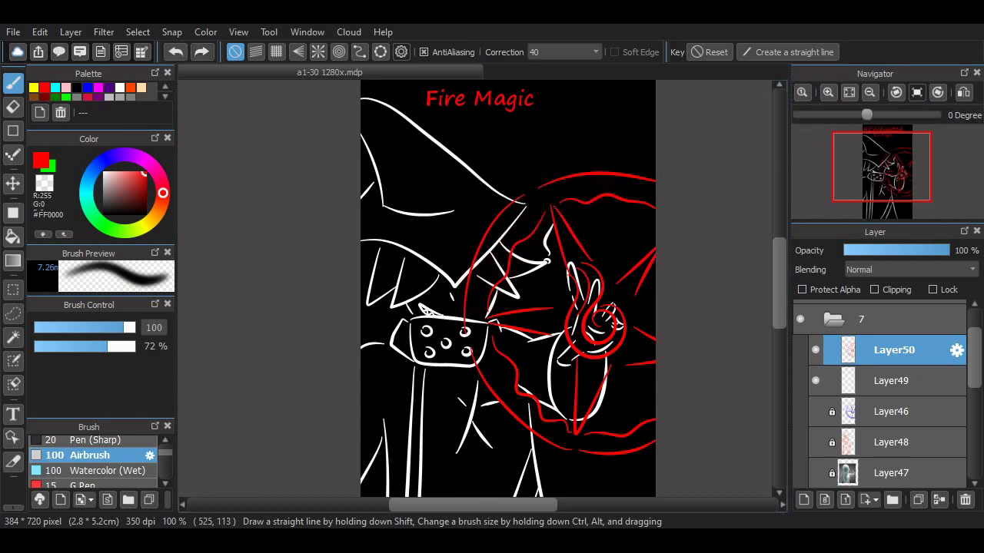
- Airbrush a soft red glow along the magic circle's ring, inside its star points and around the hand spiral
{"action": "left_click", "coordinate": [827, 91]}
{"action": "left_click_drag", "start_coordinate": [494, 230], "coordinate": [768, 227]}
{"action": "scroll", "coordinate": [615, 285], "scroll_direction": "down", "scroll_amount": 1}
{"action": "left_click_drag", "start_coordinate": [476, 336], "coordinate": [638, 392]}
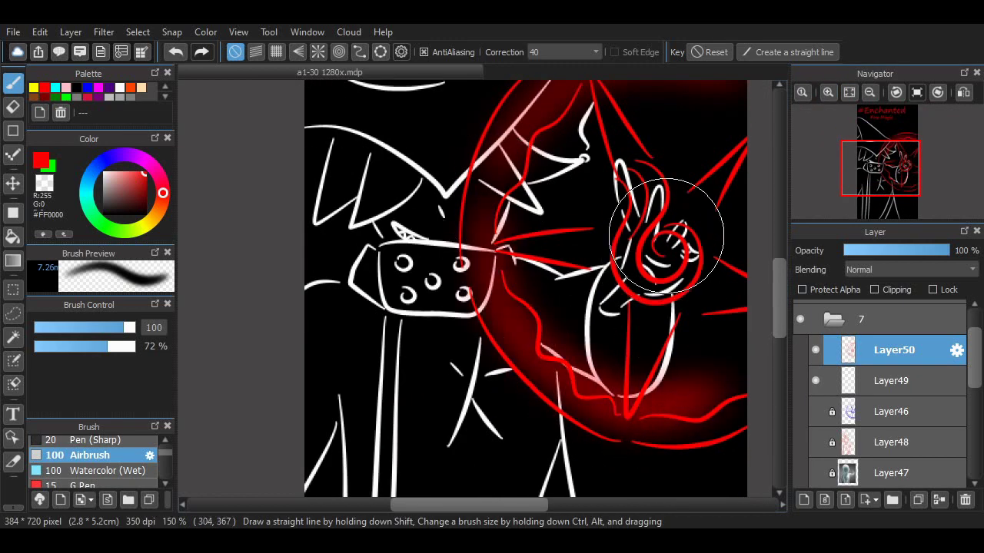
{"action": "mouse_move", "coordinate": [665, 235]}
{"action": "left_mouse_down"}
{"action": "mouse_move", "coordinate": [677, 261]}
{"action": "mouse_move", "coordinate": [597, 103]}
{"action": "mouse_move", "coordinate": [579, 248]}
{"action": "mouse_move", "coordinate": [680, 225]}
{"action": "mouse_move", "coordinate": [687, 312]}
{"action": "left_mouse_up"}
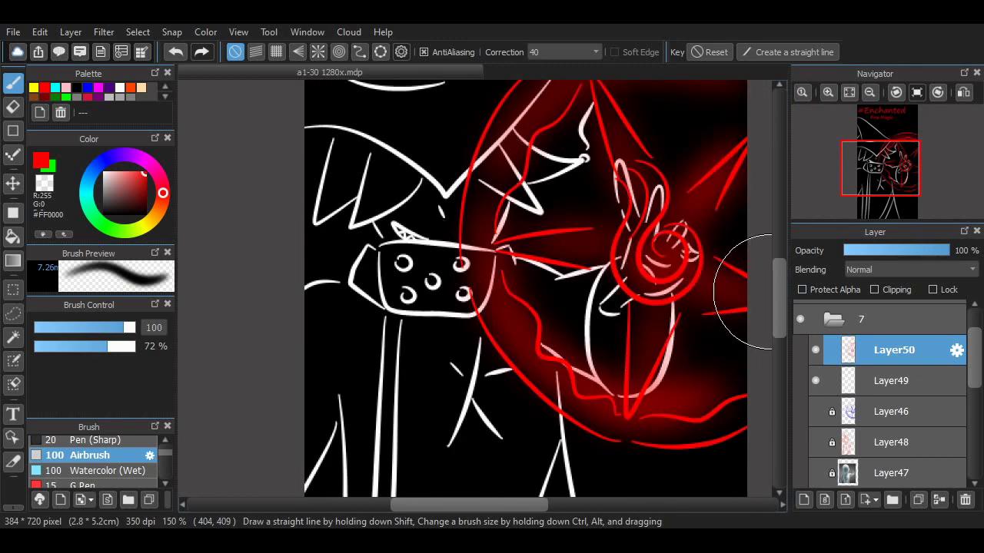
{"action": "scroll", "coordinate": [769, 290], "scroll_direction": "up", "scroll_amount": 3}
{"action": "scroll", "coordinate": [769, 291], "scroll_direction": "down", "scroll_amount": 2}
{"action": "scroll", "coordinate": [768, 290], "scroll_direction": "down", "scroll_amount": 2}
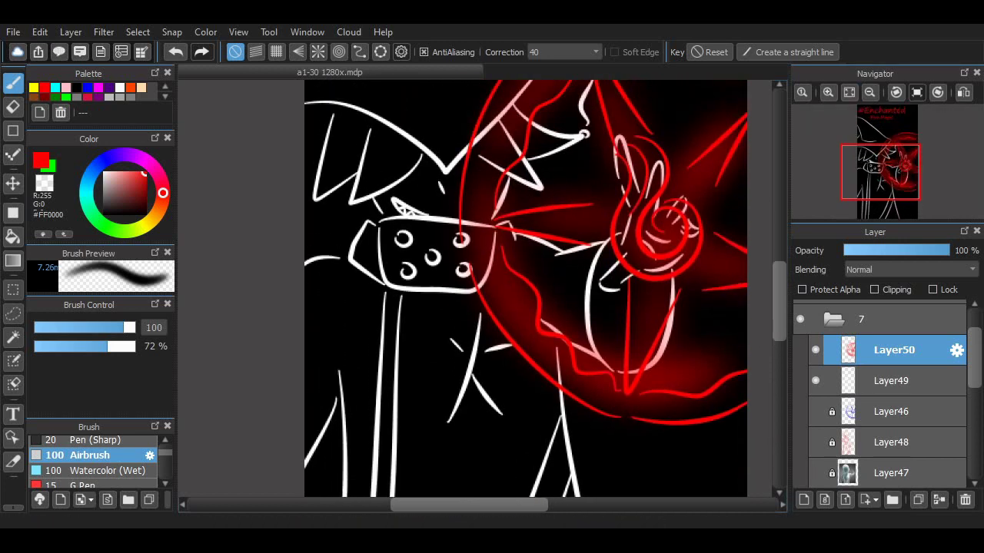
{"action": "scroll", "coordinate": [538, 292], "scroll_direction": "down", "scroll_amount": 3}
{"action": "scroll", "coordinate": [538, 292], "scroll_direction": "up", "scroll_amount": 3}
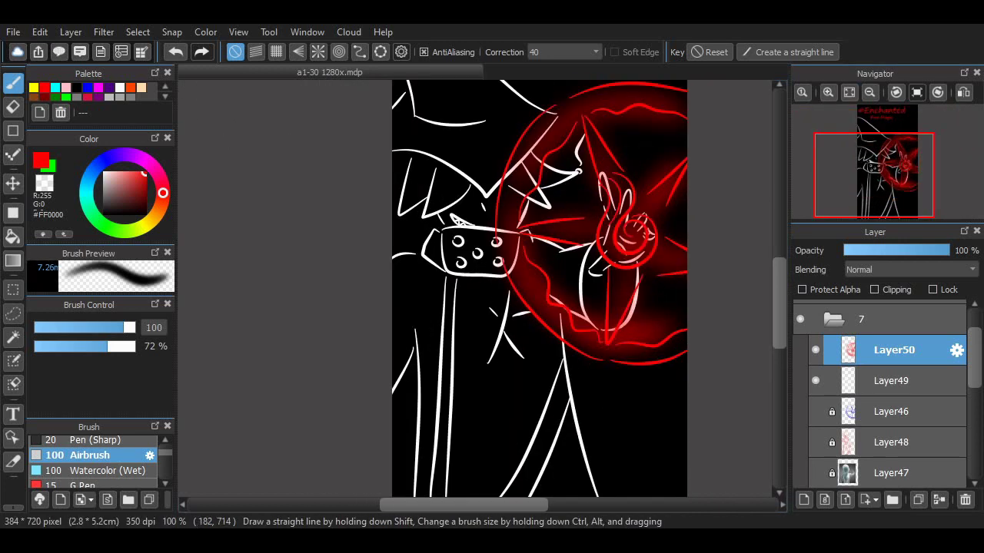
- Add a layer below the white line art and draw a red Pen (Sharp) line between the robe's two diagonal fold lines
{"action": "left_click", "coordinate": [90, 440]}
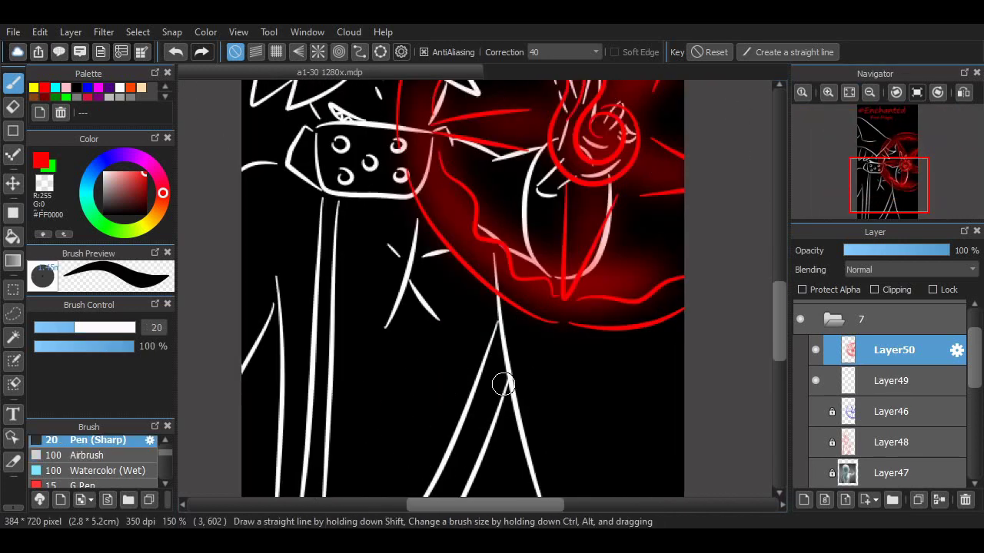
{"action": "left_click", "coordinate": [891, 381]}
{"action": "left_click", "coordinate": [803, 499]}
{"action": "scroll", "coordinate": [488, 259], "scroll_direction": "down", "scroll_amount": 5}
{"action": "left_click_drag", "start_coordinate": [498, 266], "coordinate": [448, 358]}
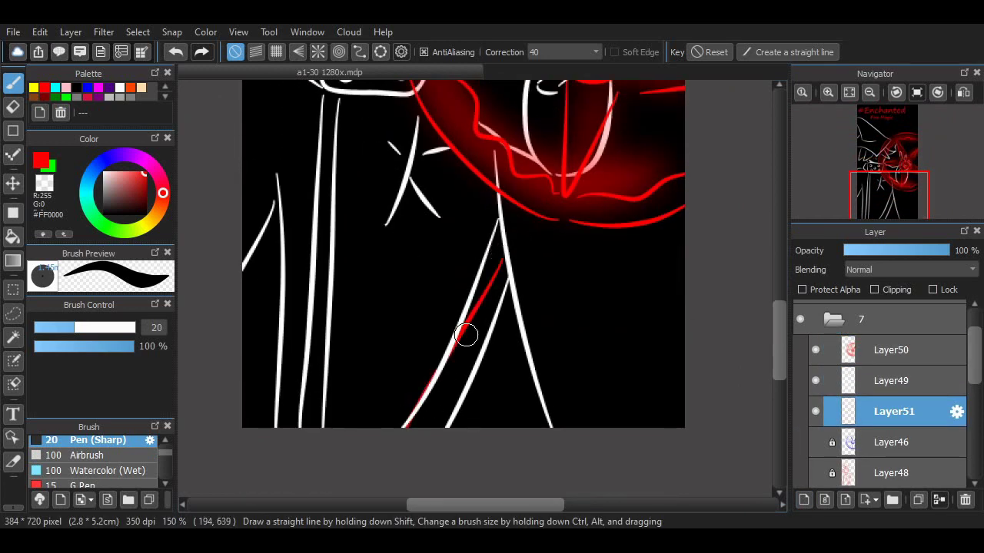
{"action": "key", "text": "ctrl+z"}
{"action": "left_click_drag", "start_coordinate": [497, 281], "coordinate": [434, 427]}
{"action": "key", "text": "ctrl+z"}
{"action": "left_click_drag", "start_coordinate": [500, 257], "coordinate": [419, 426]}
{"action": "key", "text": "ctrl+z"}
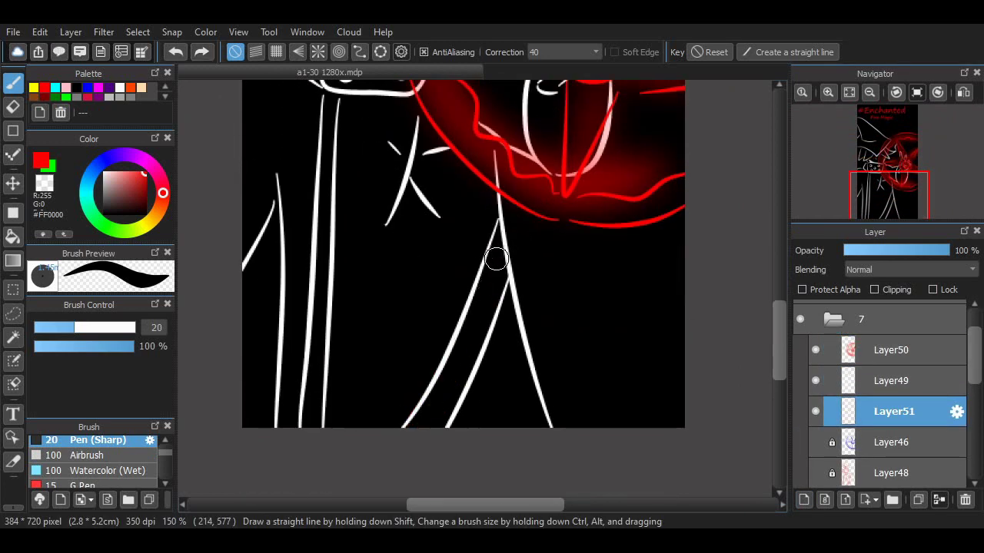
{"action": "scroll", "coordinate": [691, 309], "scroll_direction": "up", "scroll_amount": 10}
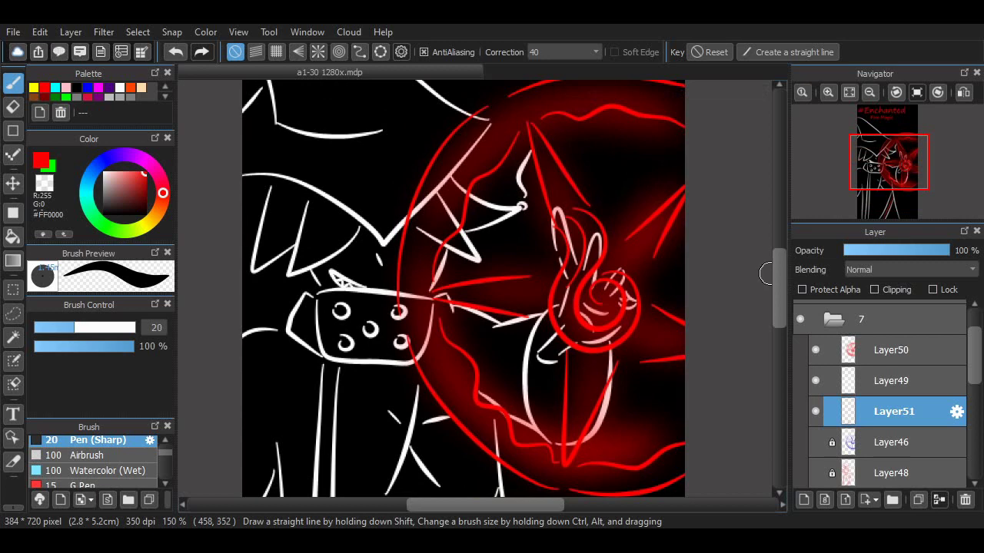
{"action": "scroll", "coordinate": [362, 242], "scroll_direction": "up", "scroll_amount": 4}
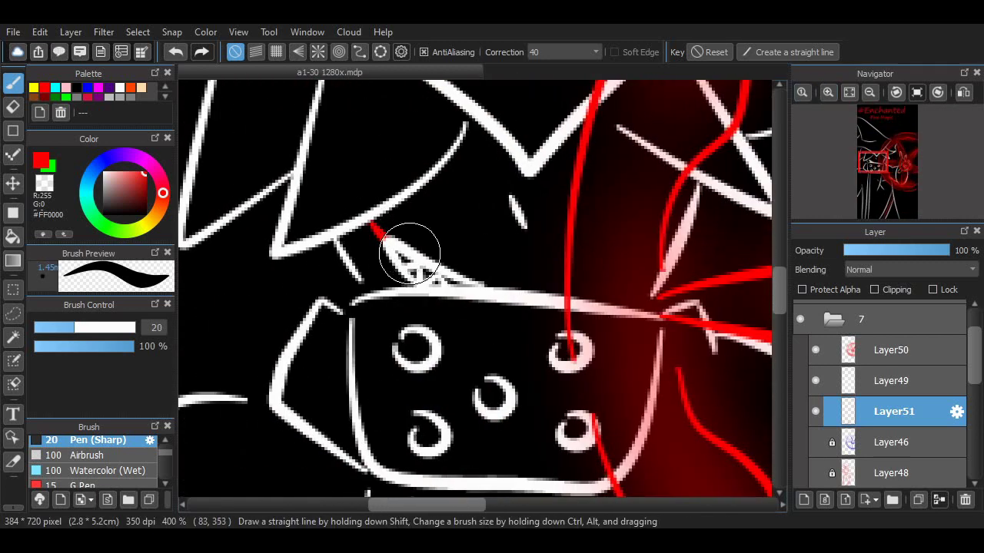
{"action": "key", "text": "ctrl+z"}
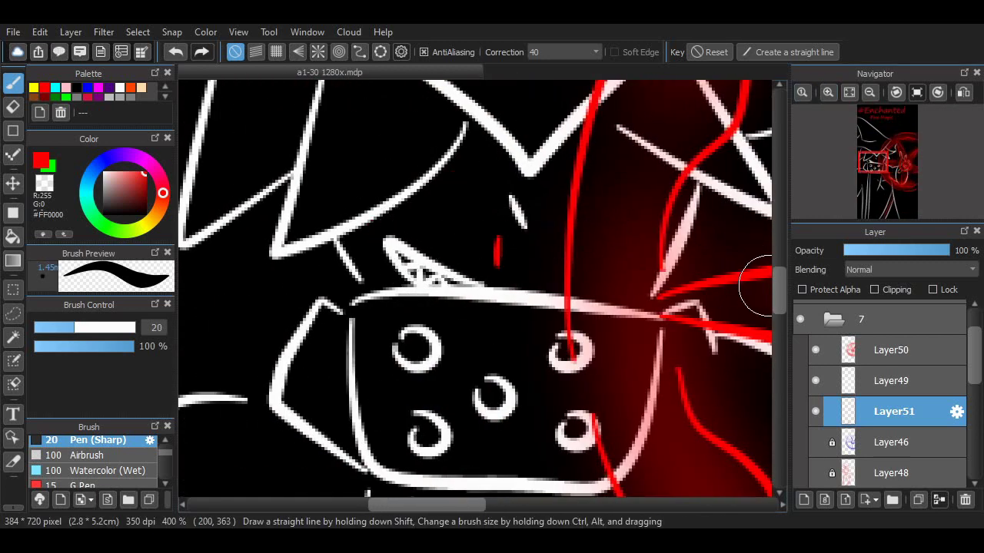
{"action": "scroll", "coordinate": [519, 231], "scroll_direction": "up", "scroll_amount": 10}
{"action": "scroll", "coordinate": [758, 341], "scroll_direction": "down", "scroll_amount": 8}
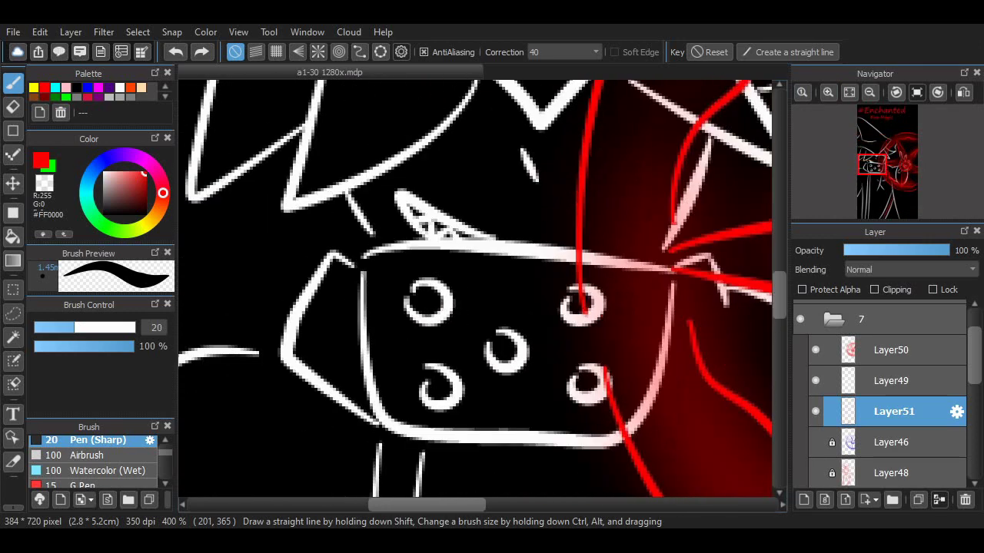
- Draw red accent strokes along the long, lower and short upper strokes of the white fire emblem on the robe
{"action": "mouse_move", "coordinate": [632, 162]}
{"action": "left_mouse_down"}
{"action": "mouse_move", "coordinate": [621, 258]}
{"action": "mouse_move", "coordinate": [547, 449]}
{"action": "left_mouse_up"}
{"action": "left_click_drag", "start_coordinate": [612, 329], "coordinate": [690, 431]}
{"action": "key", "text": "ctrl+z"}
{"action": "key", "text": "ctrl+z"}
{"action": "mouse_move", "coordinate": [628, 270]}
{"action": "left_mouse_down"}
{"action": "mouse_move", "coordinate": [718, 247]}
{"action": "mouse_move", "coordinate": [692, 259]}
{"action": "left_mouse_up"}
{"action": "key", "text": "ctrl+z"}
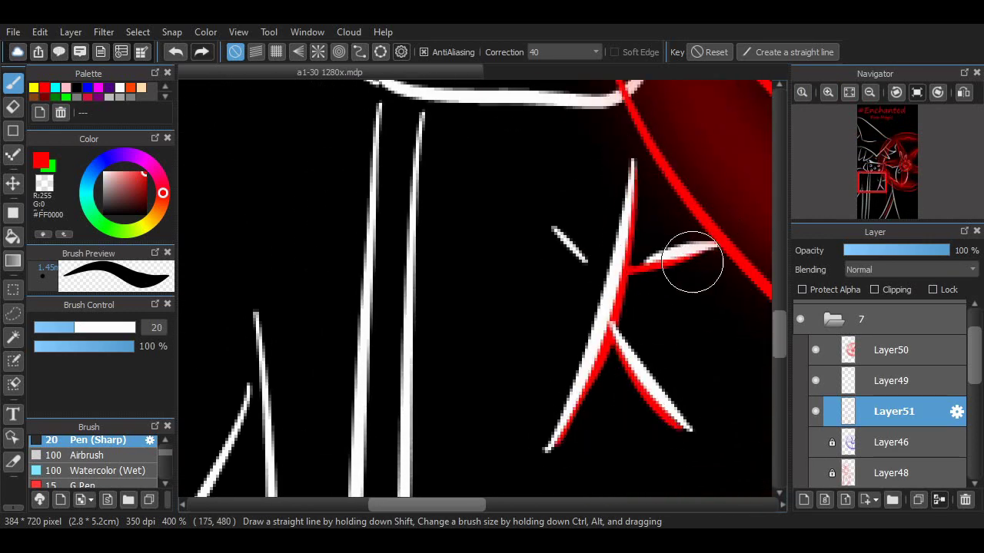
{"action": "key", "text": "ctrl+z"}
{"action": "left_click_drag", "start_coordinate": [630, 269], "coordinate": [674, 266]}
{"action": "key", "text": "ctrl+z"}
{"action": "left_click_drag", "start_coordinate": [554, 228], "coordinate": [588, 261]}
{"action": "key", "text": "ctrl+z"}
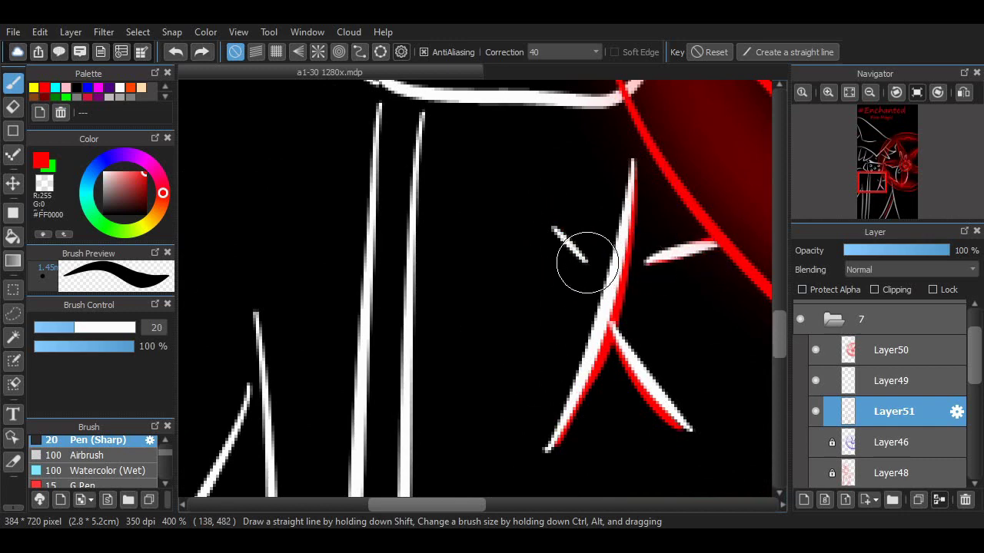
{"action": "left_click_drag", "start_coordinate": [557, 228], "coordinate": [588, 262]}
- Select Layer50 and draw a row of small red rune marks inside the upper arc of the magic circle's ring
{"action": "key", "text": "ctrl+0"}
{"action": "key", "text": "ctrl+alt+0"}
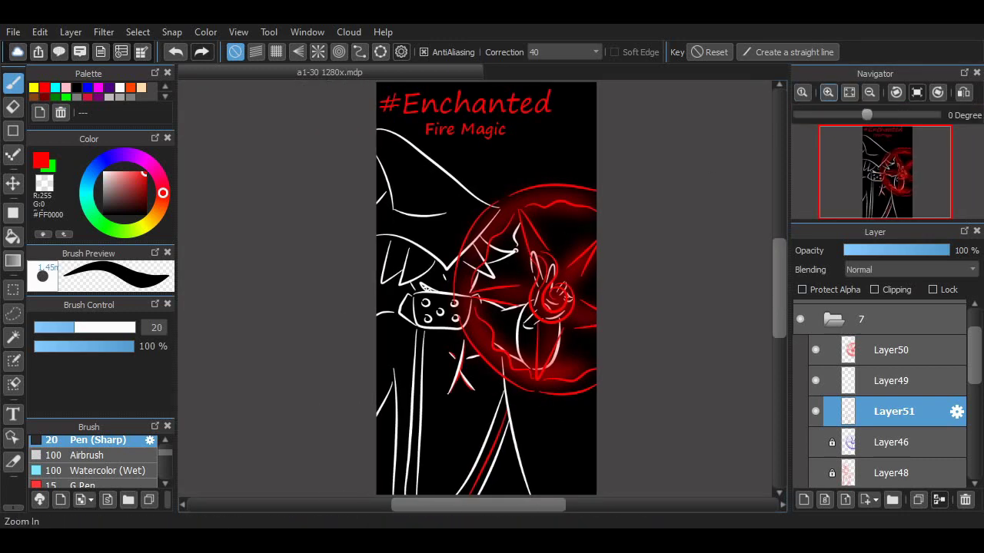
{"action": "scroll", "coordinate": [490, 289], "scroll_direction": "down", "scroll_amount": 3}
{"action": "scroll", "coordinate": [491, 289], "scroll_direction": "up", "scroll_amount": 2}
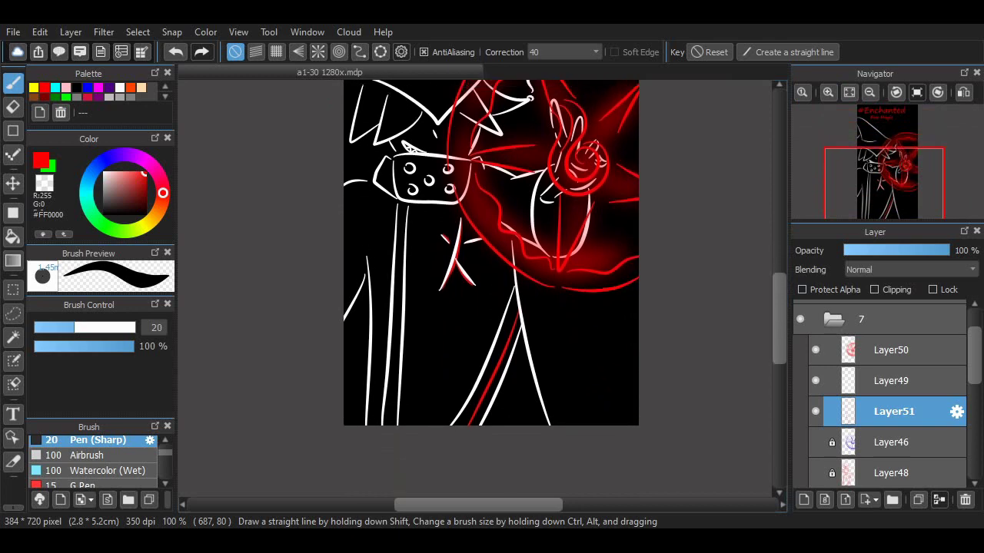
{"action": "left_click", "coordinate": [893, 350]}
{"action": "left_click", "coordinate": [827, 91]}
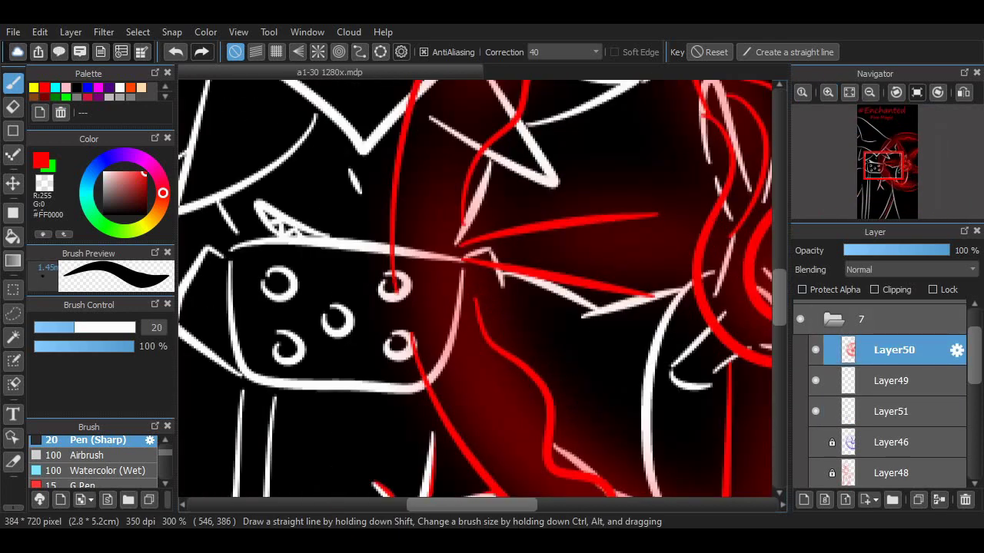
{"action": "left_click", "coordinate": [827, 91]}
{"action": "scroll", "coordinate": [459, 153], "scroll_direction": "up", "scroll_amount": 3}
{"action": "mouse_move", "coordinate": [448, 184]}
{"action": "left_mouse_down"}
{"action": "mouse_move", "coordinate": [459, 154]}
{"action": "mouse_move", "coordinate": [536, 156]}
{"action": "left_mouse_up"}
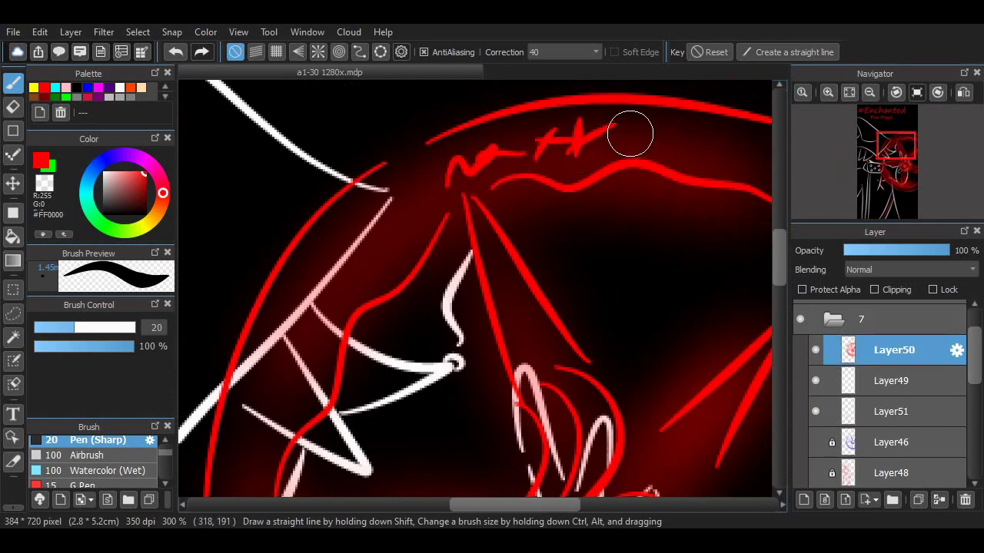
{"action": "scroll", "coordinate": [630, 135], "scroll_direction": "right", "scroll_amount": 5}
{"action": "mouse_move", "coordinate": [511, 122]}
{"action": "left_mouse_down"}
{"action": "mouse_move", "coordinate": [598, 143]}
{"action": "mouse_move", "coordinate": [628, 193]}
{"action": "left_mouse_up"}
{"action": "scroll", "coordinate": [628, 193], "scroll_direction": "left", "scroll_amount": 3}
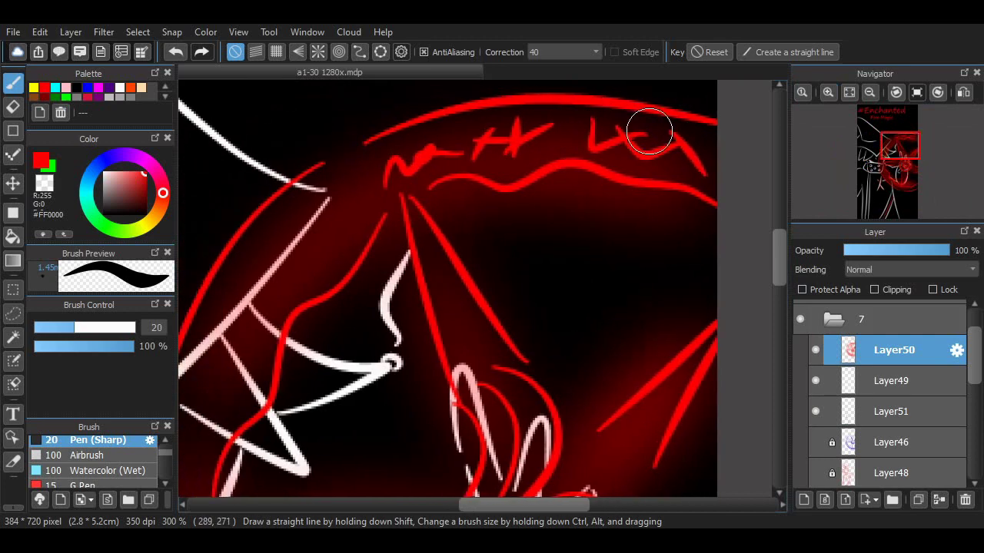
- Draw small red rune marks along the ring's upper-left arc, across the jagged white lines
{"action": "scroll", "coordinate": [649, 132], "scroll_direction": "down", "scroll_amount": 3}
{"action": "scroll", "coordinate": [757, 296], "scroll_direction": "up", "scroll_amount": 3}
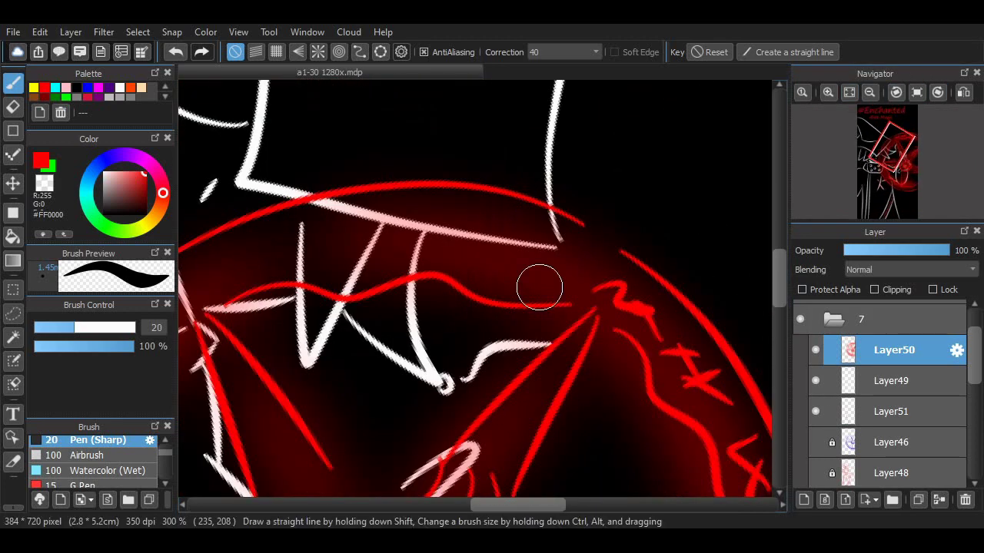
{"action": "mouse_move", "coordinate": [219, 265]}
{"action": "left_mouse_down"}
{"action": "mouse_move", "coordinate": [252, 261]}
{"action": "mouse_move", "coordinate": [303, 238]}
{"action": "left_mouse_up"}
{"action": "left_click_drag", "start_coordinate": [286, 228], "coordinate": [336, 248]}
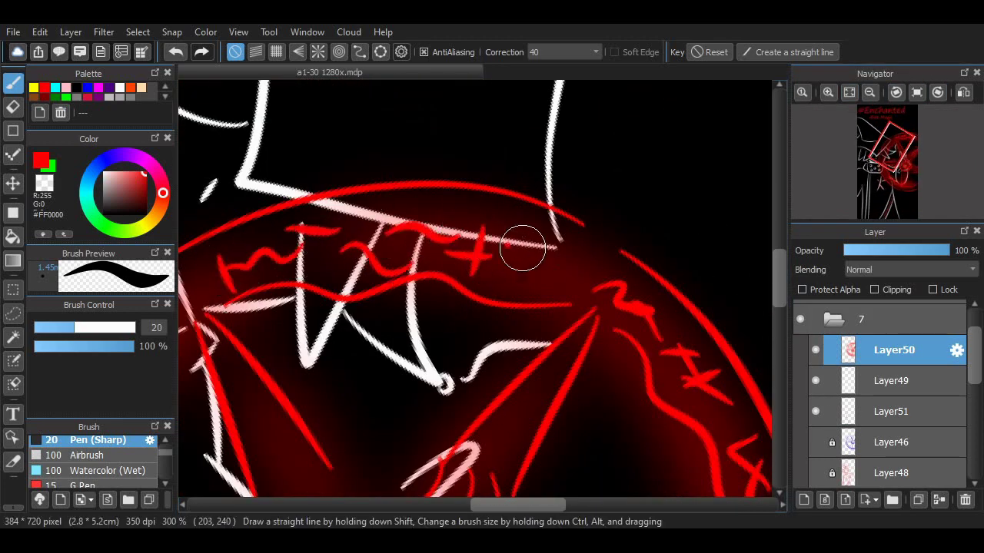
- Rotate the canvas to 90 degrees and fill the ring's lower-left arc with red rune marks
{"action": "left_click", "coordinate": [887, 165]}
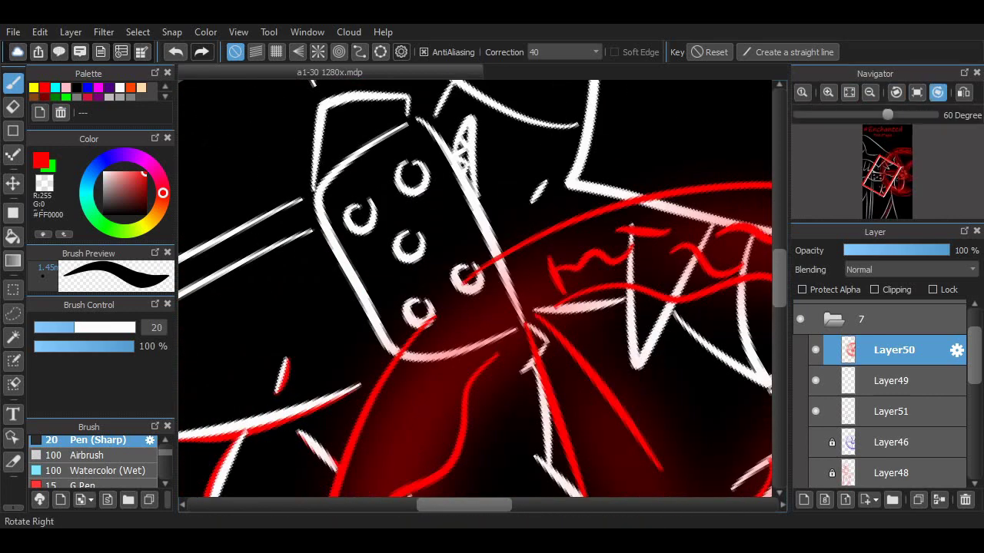
{"action": "left_click", "coordinate": [937, 92]}
{"action": "left_click", "coordinate": [938, 92]}
{"action": "scroll", "coordinate": [391, 367], "scroll_direction": "left", "scroll_amount": 2}
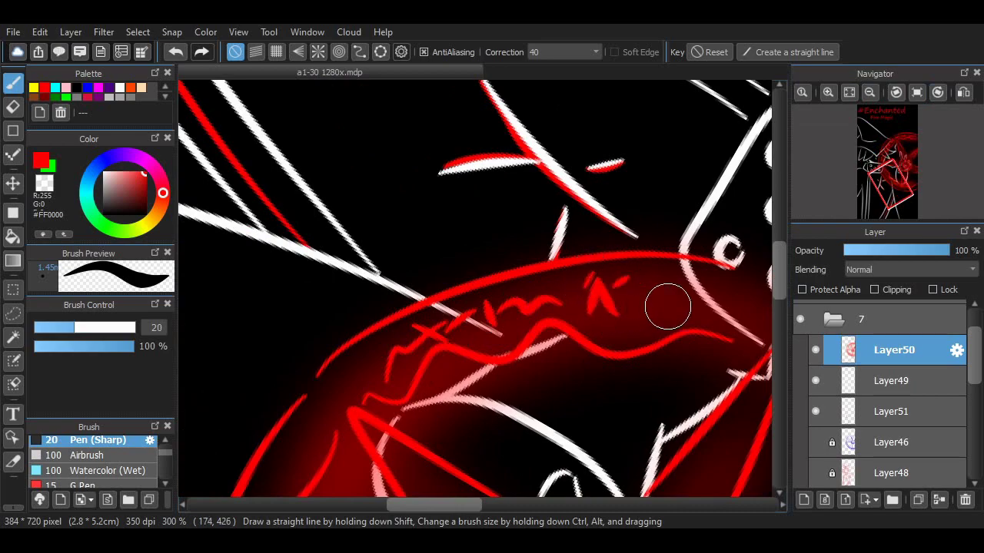
{"action": "left_click_drag", "start_coordinate": [644, 300], "coordinate": [726, 289]}
- Rotate the canvas to -150 degrees and draw red rune marks in the ring's bottom arc up to the canvas edge
{"action": "left_click", "coordinate": [937, 92]}
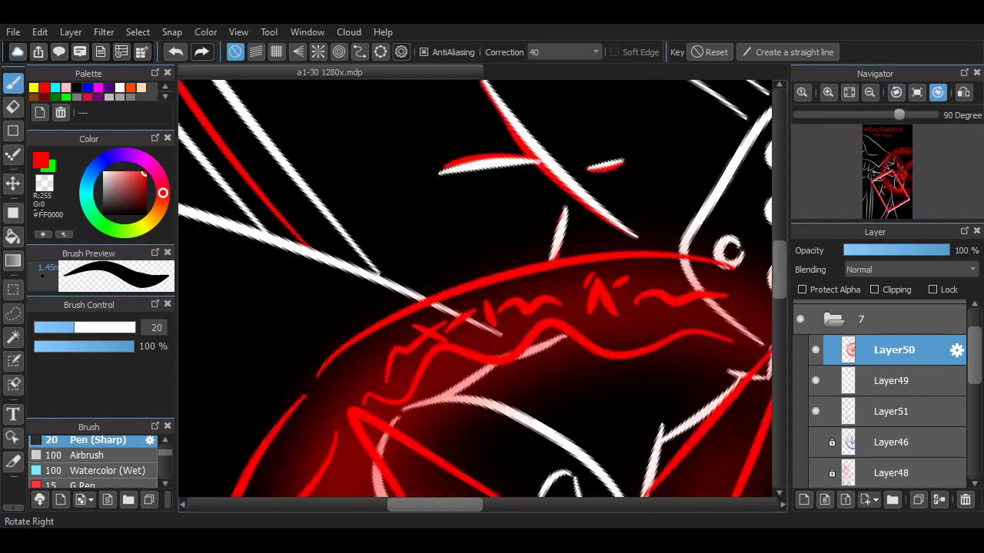
{"action": "left_click", "coordinate": [938, 92]}
{"action": "left_click", "coordinate": [938, 93]}
{"action": "left_click", "coordinate": [937, 92]}
{"action": "left_click", "coordinate": [938, 93]}
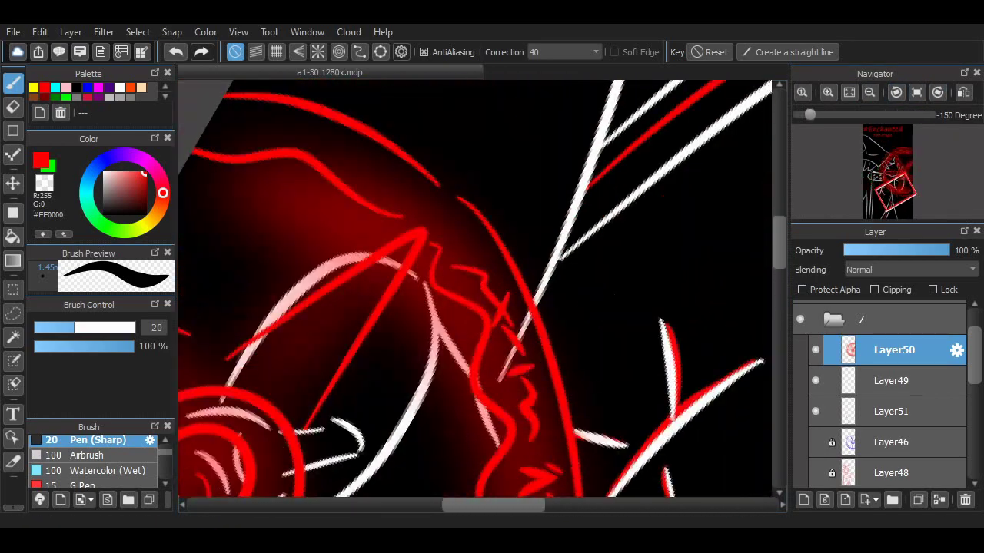
{"action": "scroll", "coordinate": [604, 368], "scroll_direction": "up", "scroll_amount": 5}
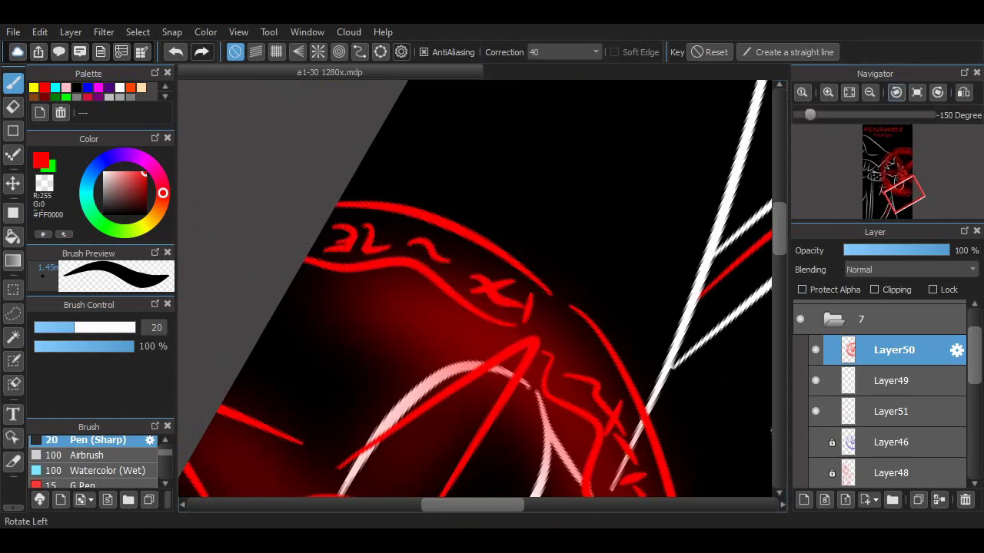
- Straighten the canvas and decorate the left, upper and upper-right star points with red zigzag, curved and crossing lines
{"action": "left_click", "coordinate": [917, 92]}
{"action": "left_click", "coordinate": [849, 92]}
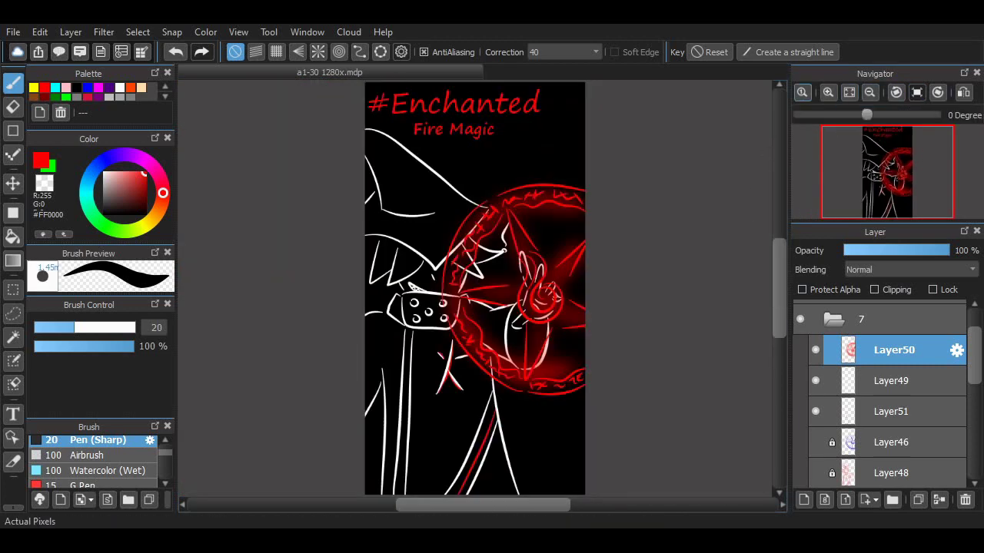
{"action": "scroll", "coordinate": [501, 294], "scroll_direction": "up", "scroll_amount": 3}
{"action": "scroll", "coordinate": [616, 298], "scroll_direction": "right", "scroll_amount": 3}
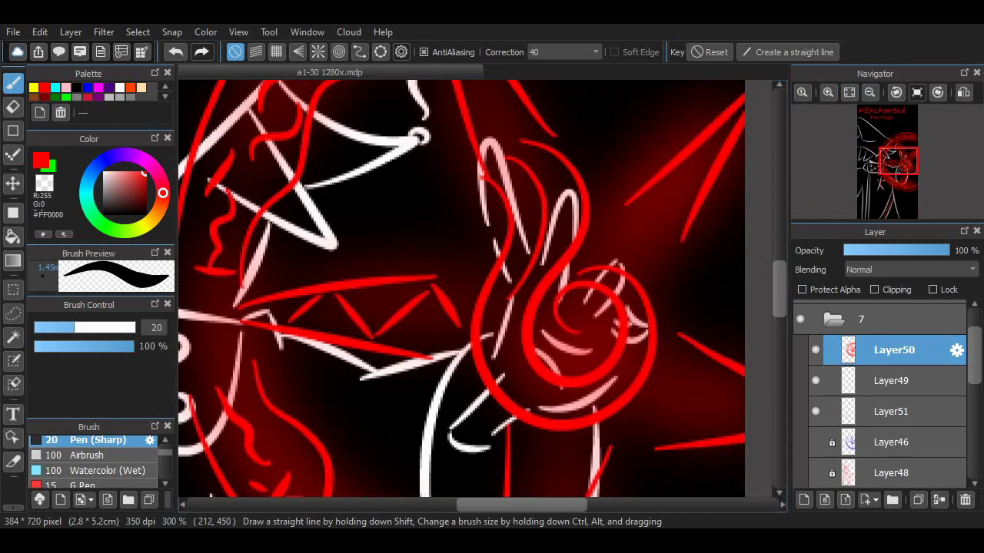
{"action": "scroll", "coordinate": [538, 277], "scroll_direction": "up", "scroll_amount": 4}
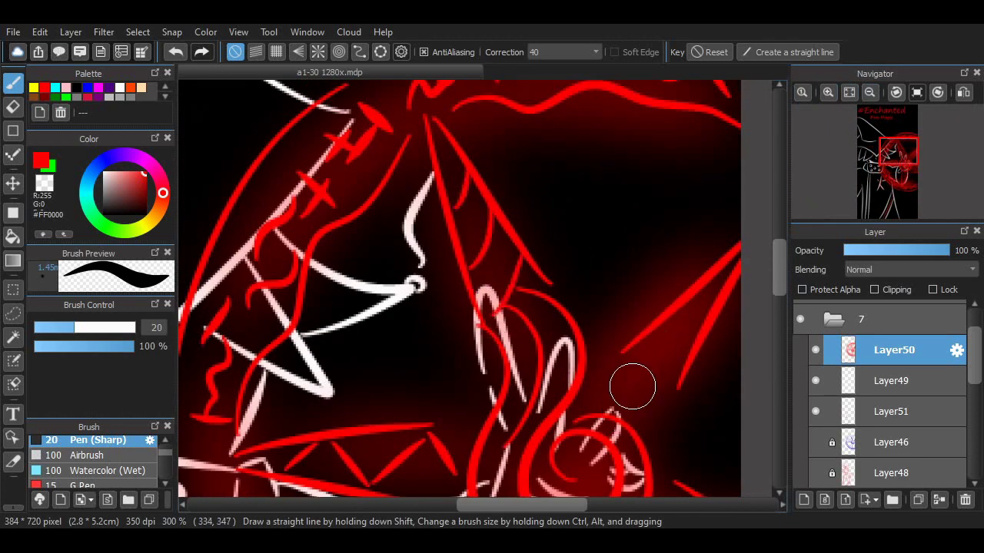
{"action": "left_click_drag", "start_coordinate": [631, 387], "coordinate": [689, 334]}
- Draw red dividing lines inside the star's bottom point and right point
{"action": "scroll", "coordinate": [761, 298], "scroll_direction": "down", "scroll_amount": 5}
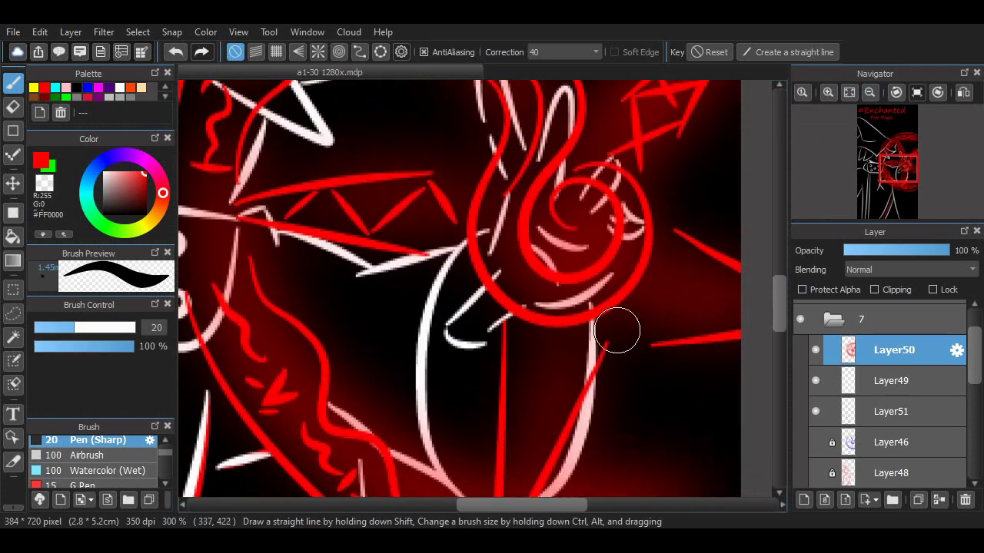
{"action": "left_click_drag", "start_coordinate": [501, 447], "coordinate": [570, 243]}
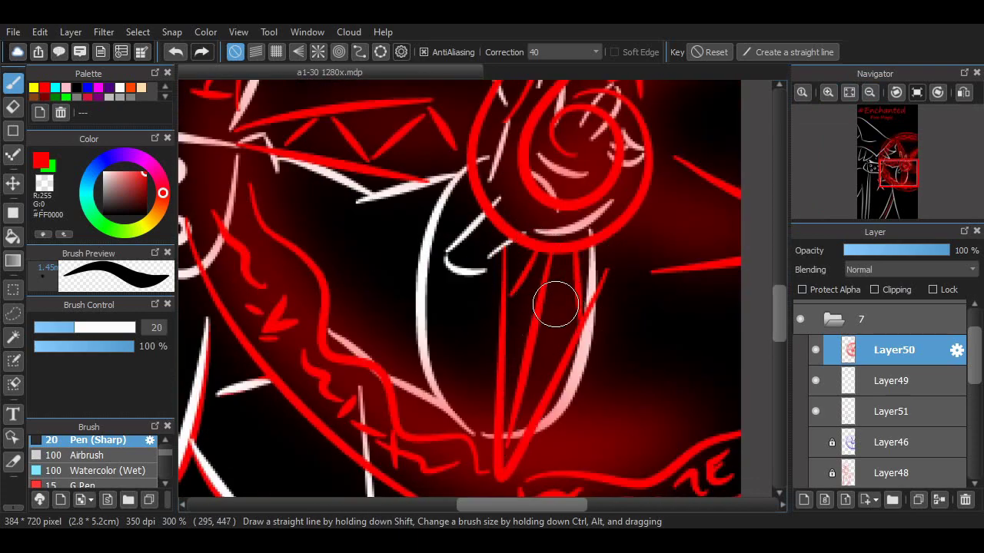
{"action": "left_click", "coordinate": [828, 92]}
{"action": "left_click", "coordinate": [828, 91]}
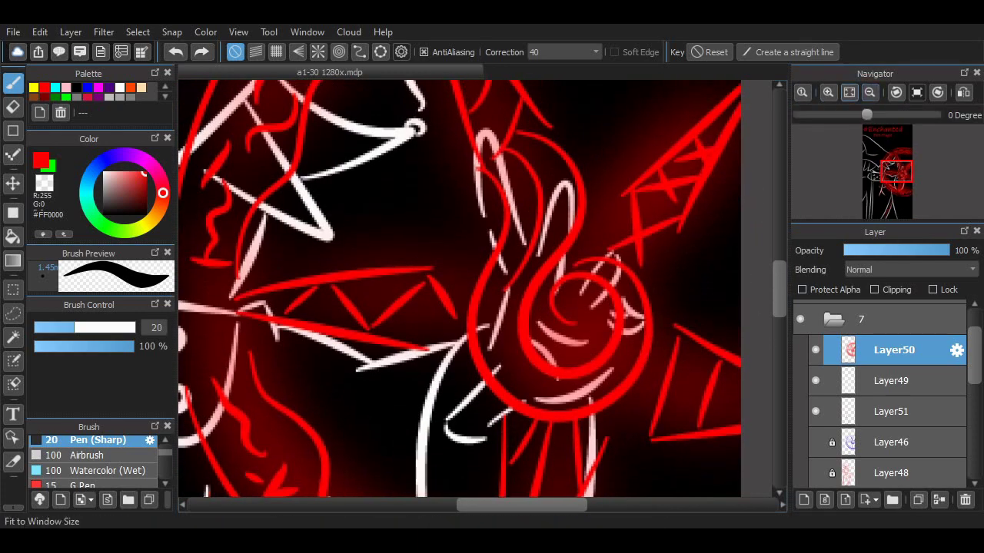
- Extend the red outlines of the left, right and upper-right star points toward the hand spiral
{"action": "left_click", "coordinate": [849, 92]}
{"action": "scroll", "coordinate": [574, 282], "scroll_direction": "up", "scroll_amount": 4}
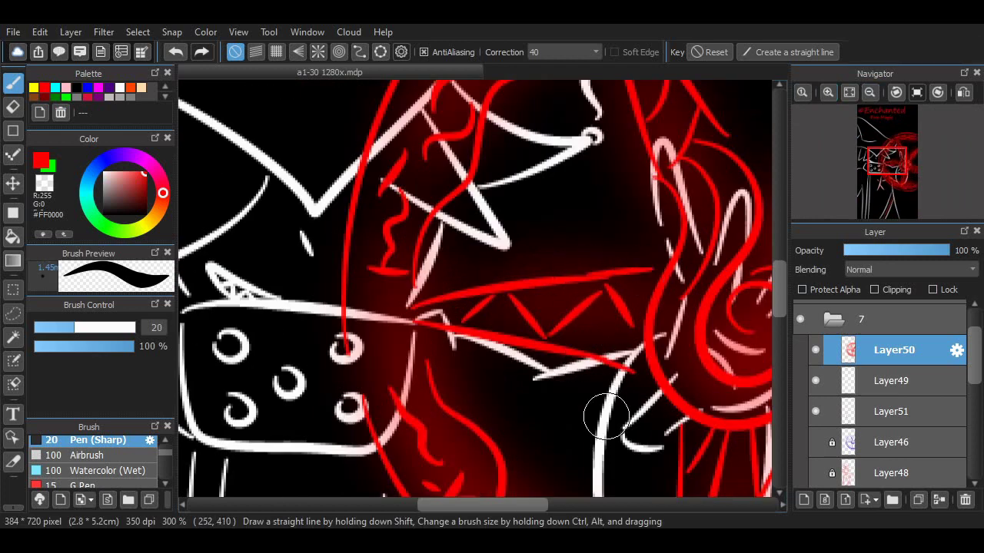
{"action": "scroll", "coordinate": [604, 407], "scroll_direction": "right", "scroll_amount": 2}
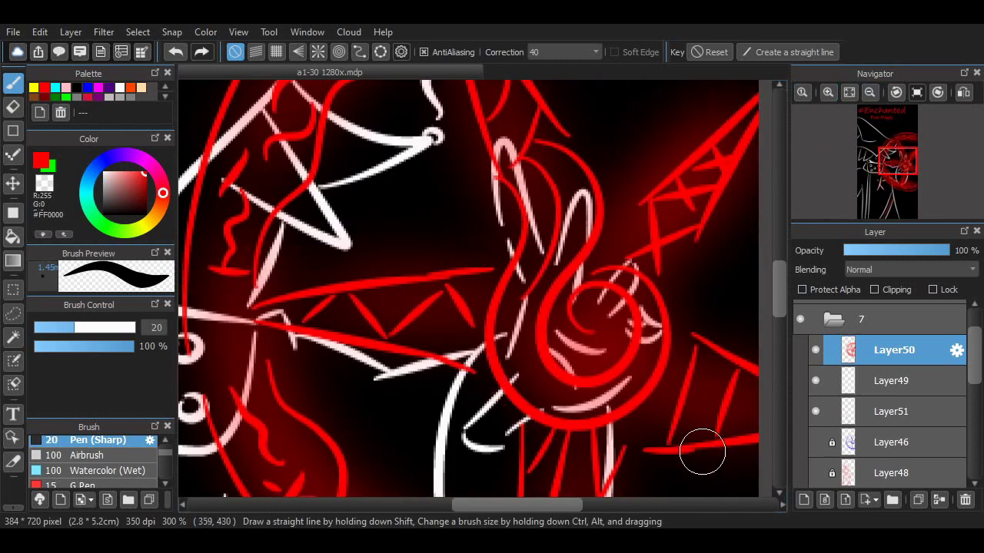
{"action": "scroll", "coordinate": [630, 252], "scroll_direction": "down", "scroll_amount": 4}
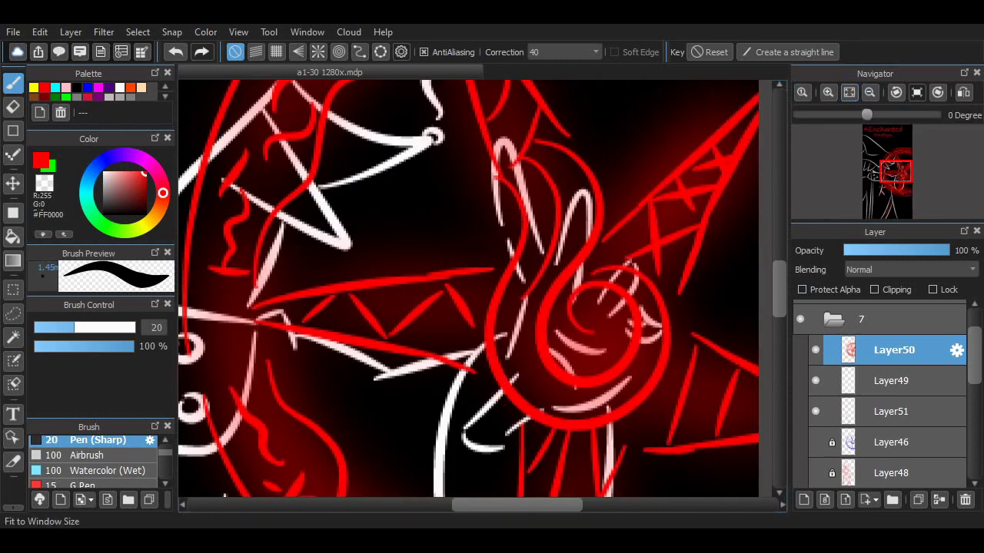
{"action": "scroll", "coordinate": [452, 355], "scroll_direction": "up", "scroll_amount": 1}
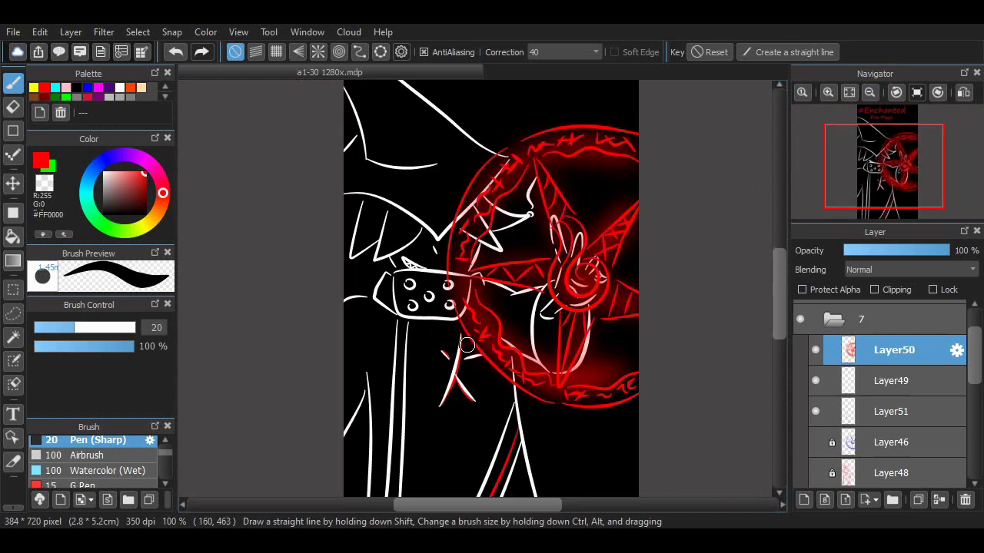
- Select Layer51 and try red accent strokes between the curved white line and the hatched shape above the studded panel
{"action": "scroll", "coordinate": [466, 345], "scroll_direction": "up", "scroll_amount": 5}
{"action": "left_click_drag", "start_coordinate": [309, 352], "coordinate": [391, 351]}
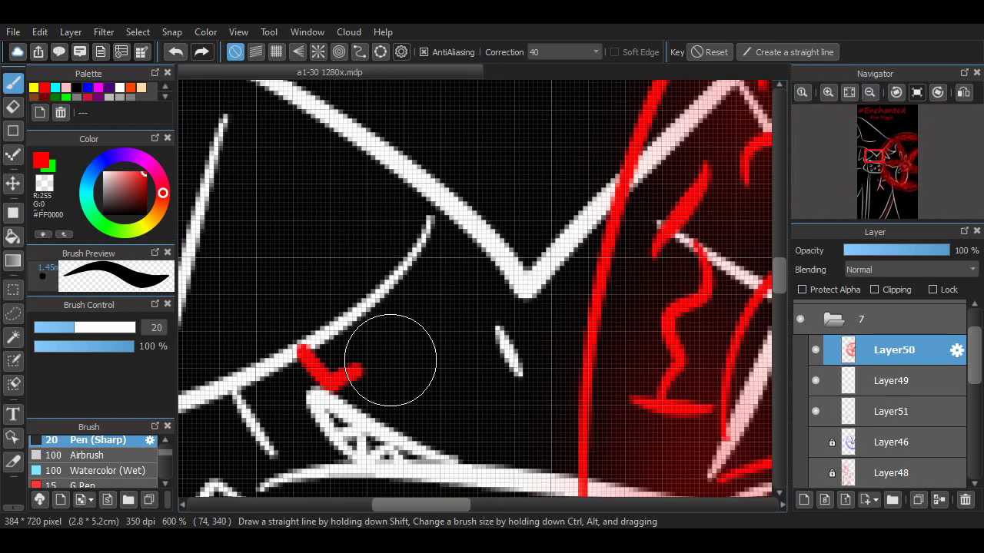
{"action": "left_click", "coordinate": [891, 412]}
{"action": "key", "text": "ctrl+z"}
{"action": "mouse_move", "coordinate": [298, 359]}
{"action": "left_mouse_down"}
{"action": "mouse_move", "coordinate": [309, 388]}
{"action": "mouse_move", "coordinate": [433, 254]}
{"action": "left_mouse_up"}
{"action": "left_click_drag", "start_coordinate": [309, 388], "coordinate": [417, 351]}
{"action": "key", "text": "ctrl+z"}
{"action": "scroll", "coordinate": [650, 335], "scroll_direction": "down", "scroll_amount": 2}
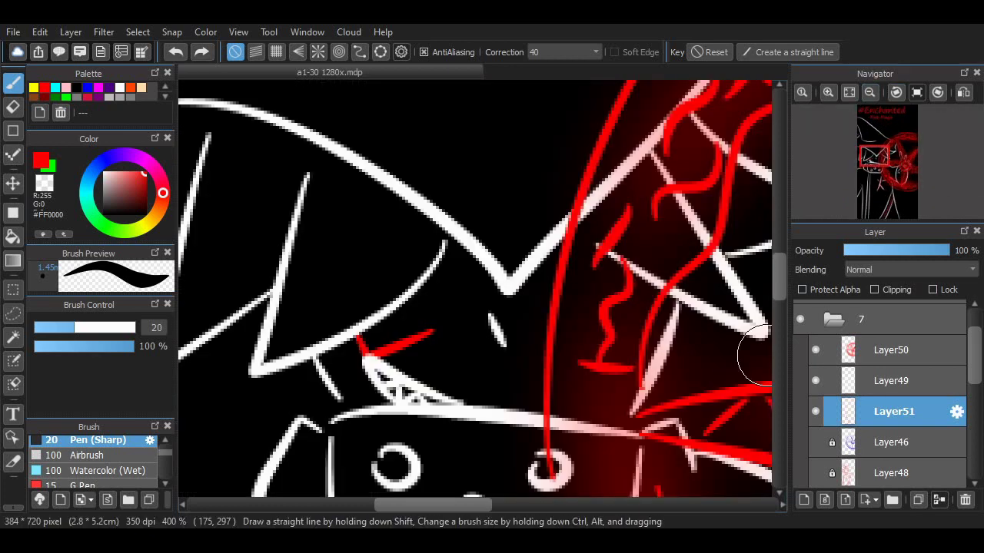
{"action": "key", "text": "ctrl+z"}
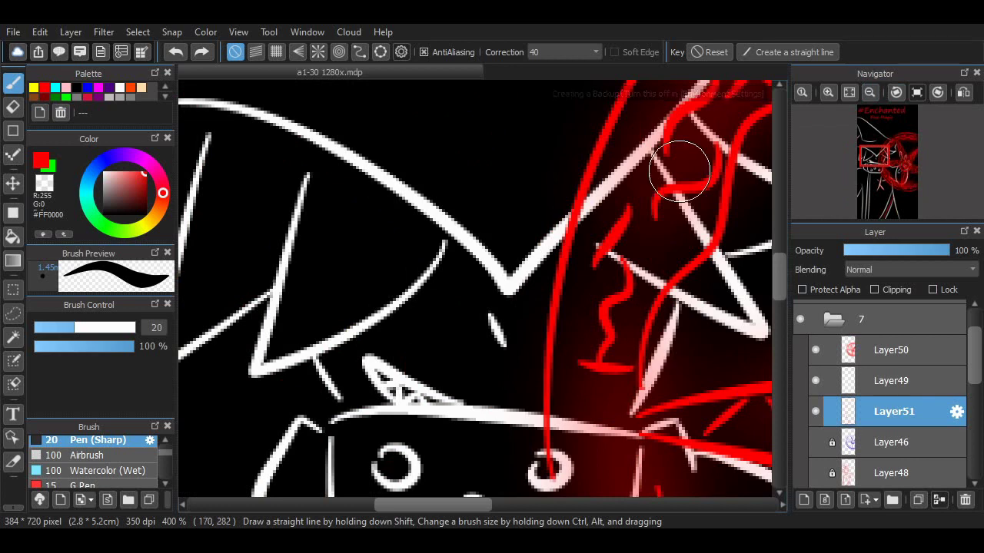
- Try an angular red outline from the curved line to the hatched shape, temporarily showing Layer47 as reference
{"action": "scroll", "coordinate": [884, 400], "scroll_direction": "down", "scroll_amount": 4}
{"action": "left_click", "coordinate": [816, 368]}
{"action": "left_click_drag", "start_coordinate": [346, 343], "coordinate": [439, 328]}
{"action": "left_click_drag", "start_coordinate": [442, 311], "coordinate": [444, 243]}
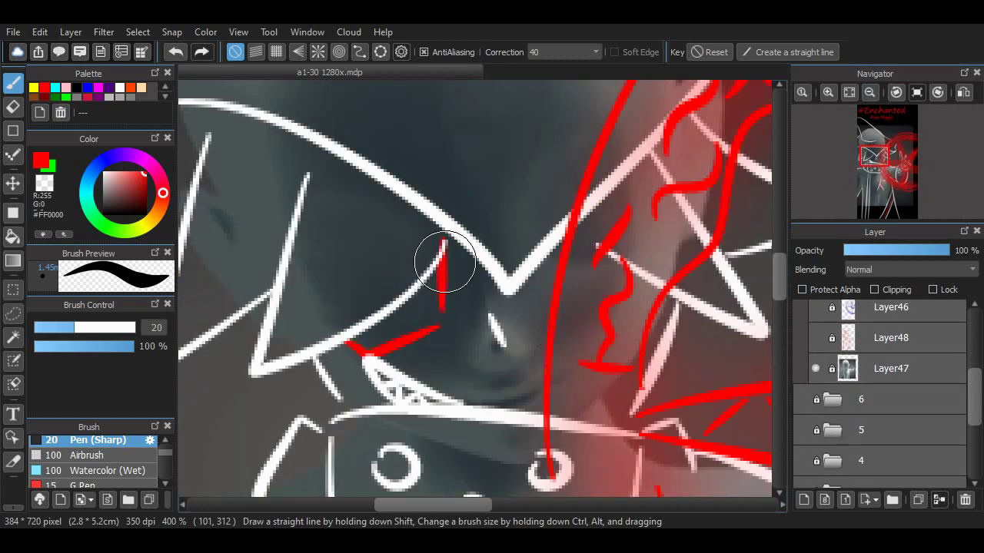
{"action": "key", "text": "ctrl+z"}
{"action": "left_click_drag", "start_coordinate": [438, 326], "coordinate": [450, 241]}
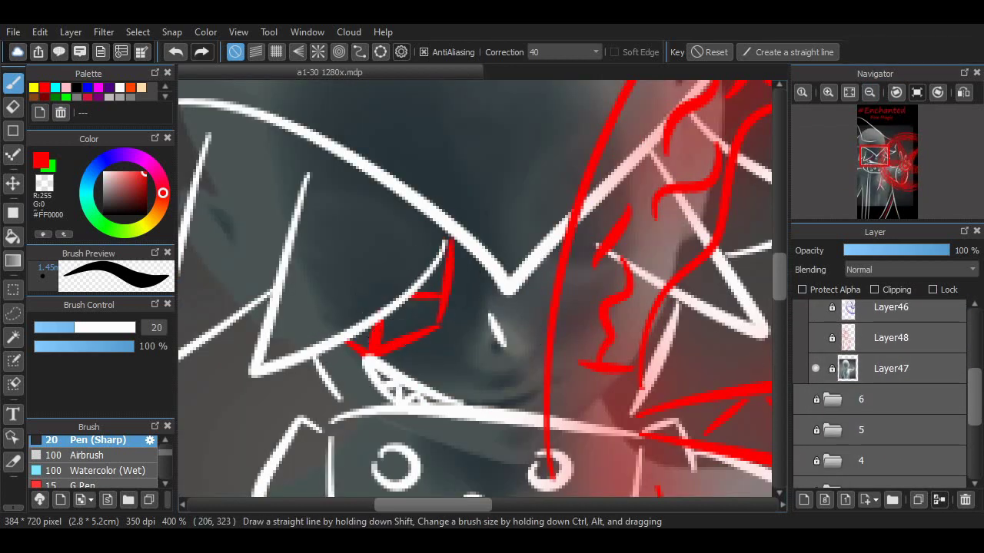
{"action": "left_click", "coordinate": [815, 368]}
{"action": "left_click", "coordinate": [849, 91]}
{"action": "left_click", "coordinate": [828, 91]}
{"action": "left_click", "coordinate": [828, 91]}
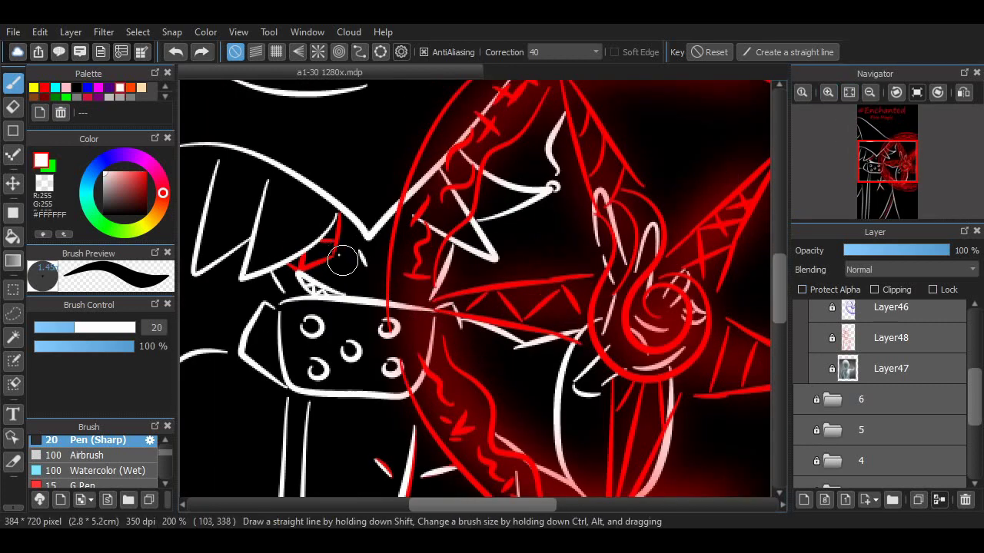
{"action": "left_click", "coordinate": [828, 91]}
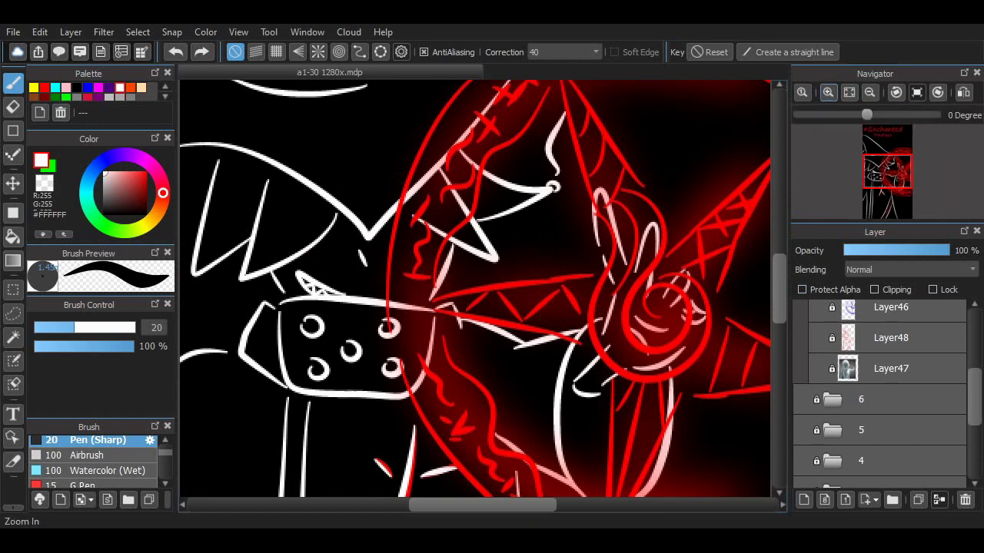
- Try white strokes on Layer51 between the brim's V-shaped point and the ring's rune band
{"action": "scroll", "coordinate": [884, 369], "scroll_direction": "up", "scroll_amount": 2}
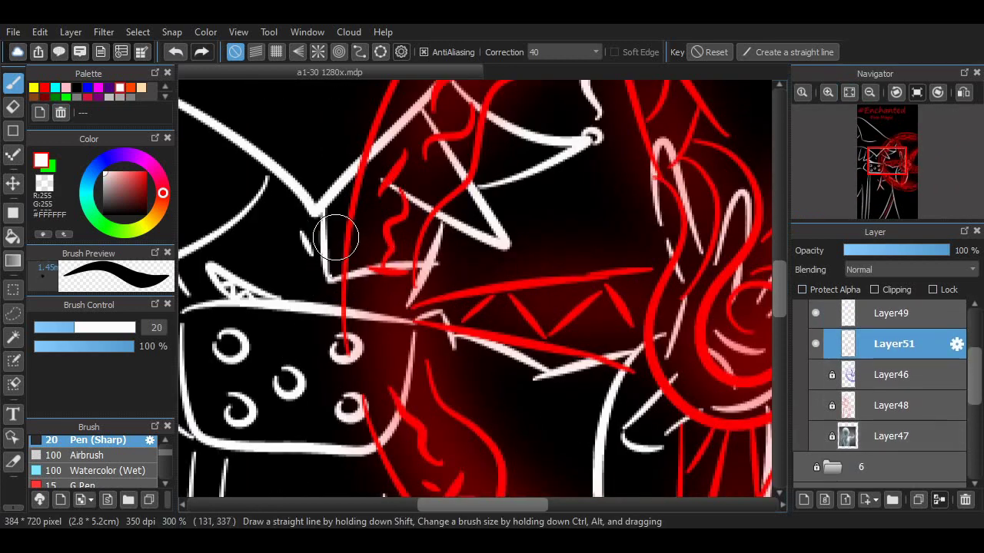
{"action": "key", "text": "ctrl+z"}
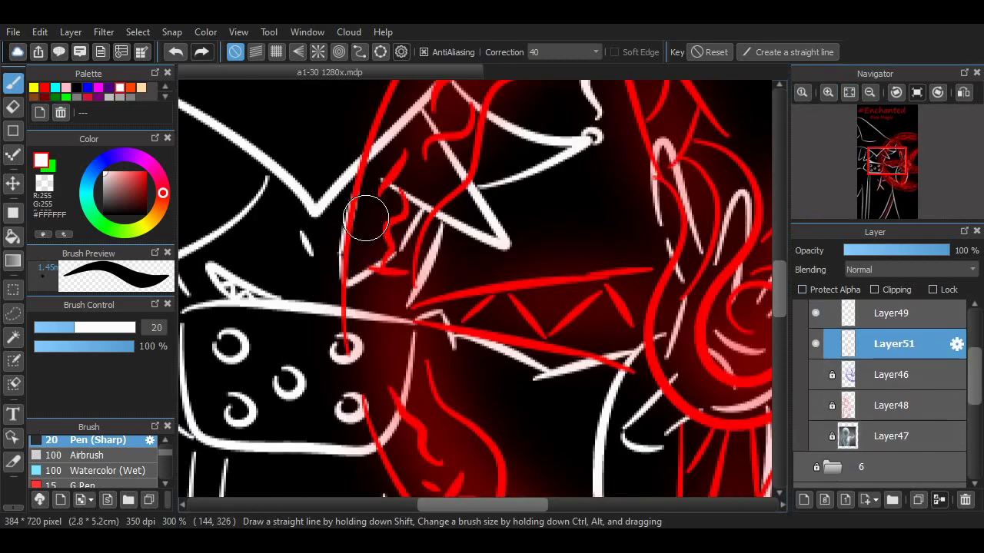
{"action": "left_click_drag", "start_coordinate": [345, 199], "coordinate": [341, 254]}
{"action": "key", "text": "ctrl+z"}
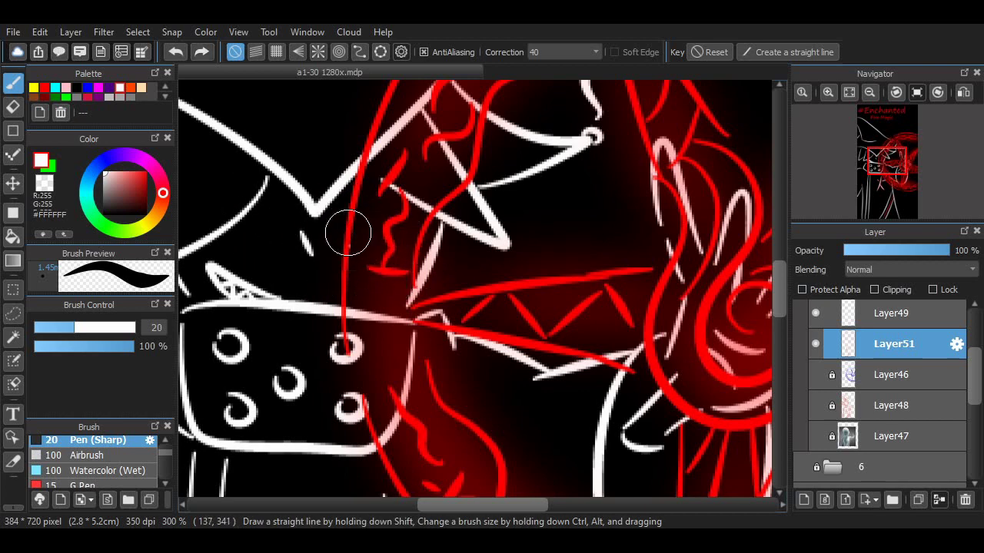
{"action": "left_click_drag", "start_coordinate": [345, 235], "coordinate": [439, 208]}
- Try curved white strokes between the brim's V-shaped point and the triangular collar tip, temporarily showing Layer47 as reference
{"action": "left_click", "coordinate": [815, 435]}
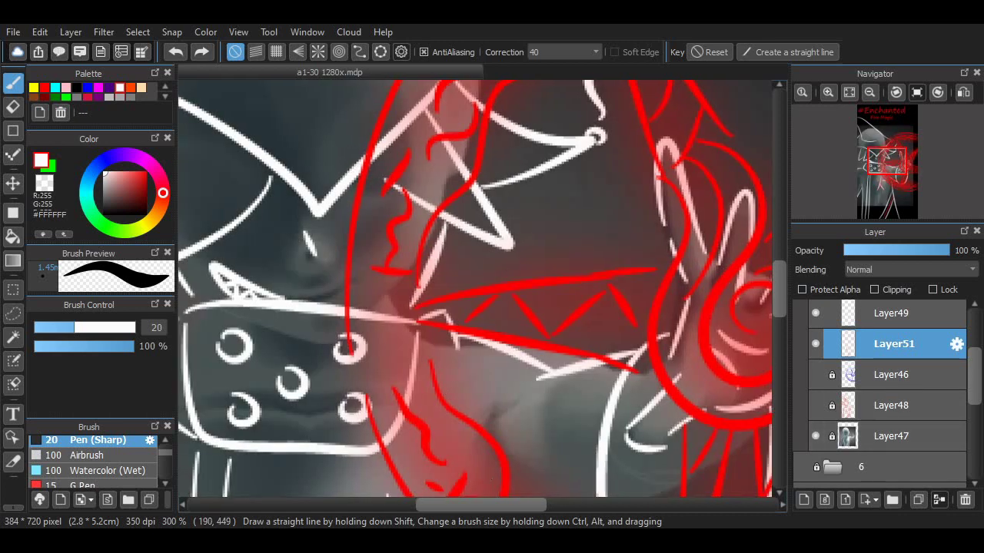
{"action": "scroll", "coordinate": [400, 196], "scroll_direction": "left", "scroll_amount": 3}
{"action": "left_click_drag", "start_coordinate": [494, 199], "coordinate": [444, 212]}
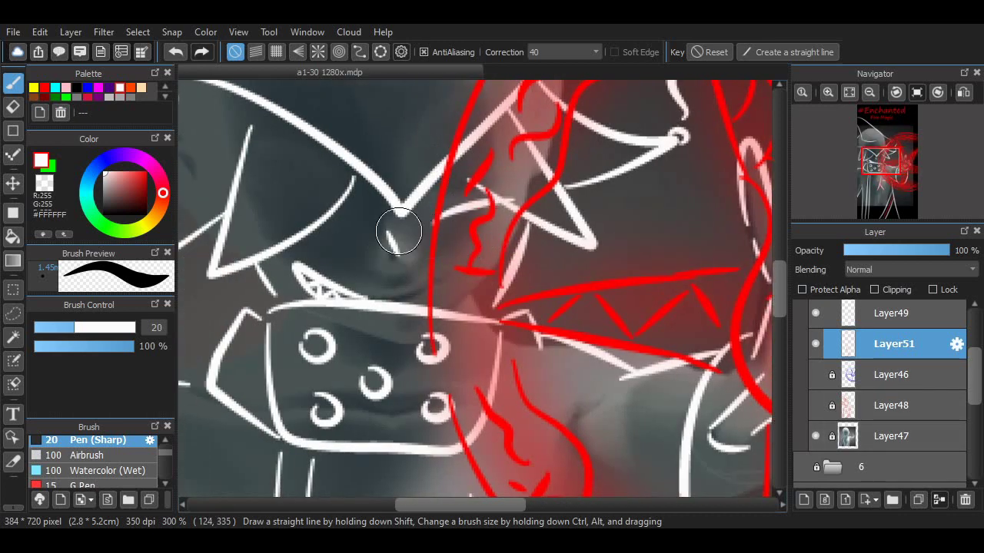
{"action": "left_click_drag", "start_coordinate": [345, 209], "coordinate": [270, 194]}
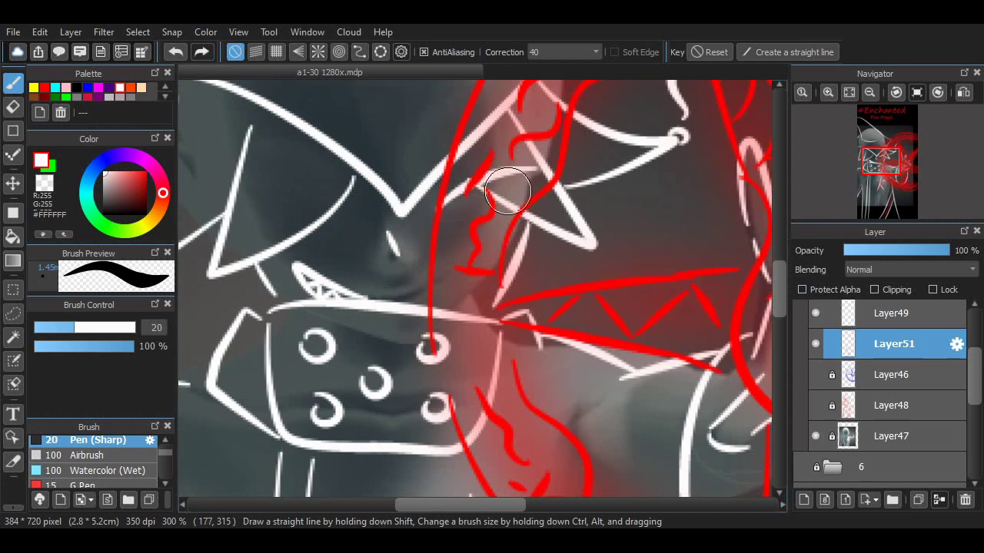
{"action": "left_click", "coordinate": [816, 436]}
- Examine the whole composition, then the magic circle, studded panel and robe lines up close
{"action": "left_click", "coordinate": [850, 92]}
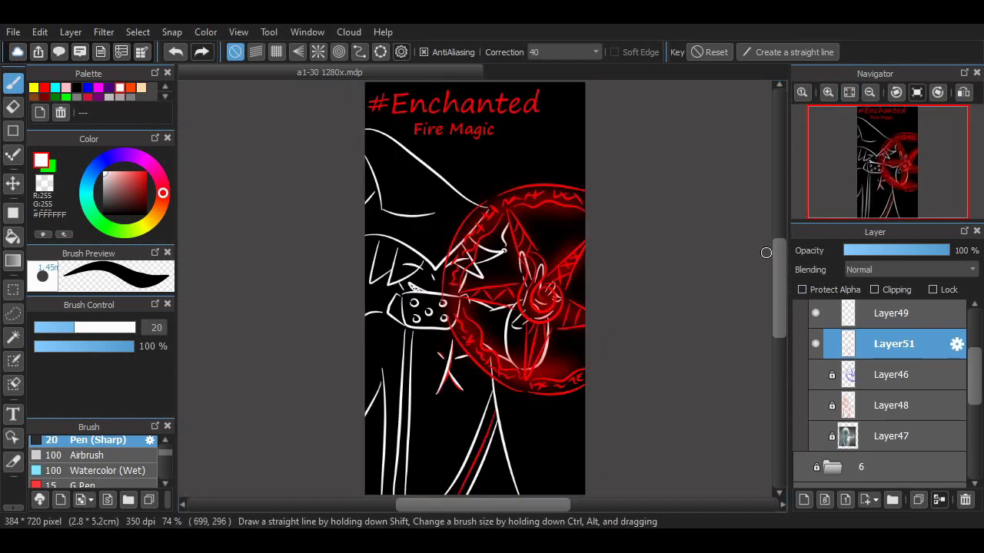
{"action": "left_click", "coordinate": [828, 92]}
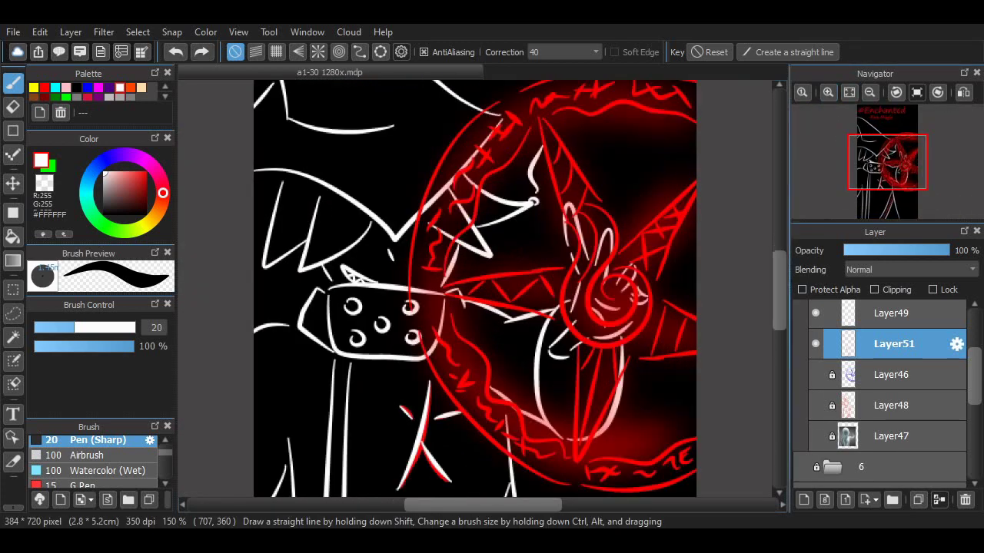
{"action": "left_click", "coordinate": [828, 92]}
{"action": "scroll", "coordinate": [474, 289], "scroll_direction": "down", "scroll_amount": 5}
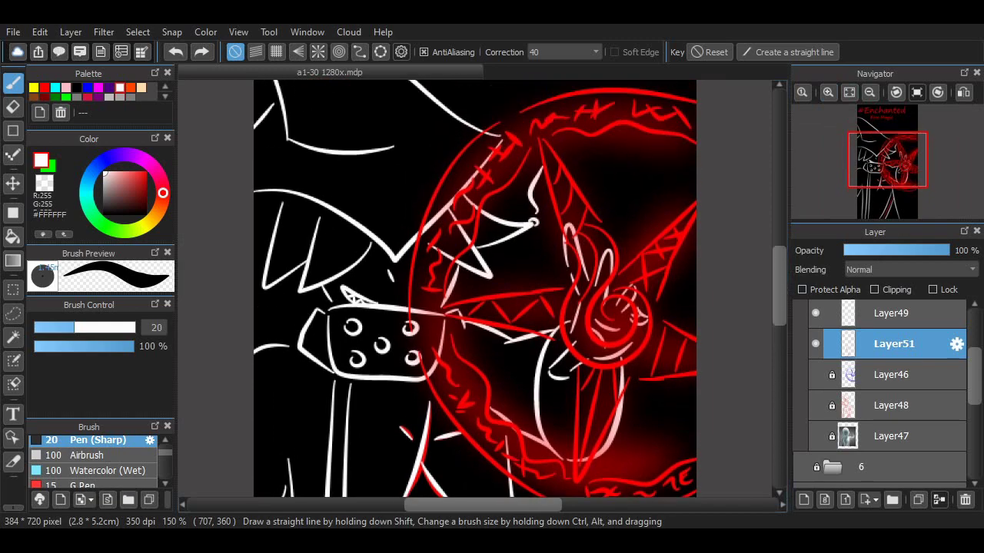
{"action": "scroll", "coordinate": [475, 289], "scroll_direction": "up", "scroll_amount": 5}
{"action": "scroll", "coordinate": [475, 288], "scroll_direction": "down", "scroll_amount": 12}
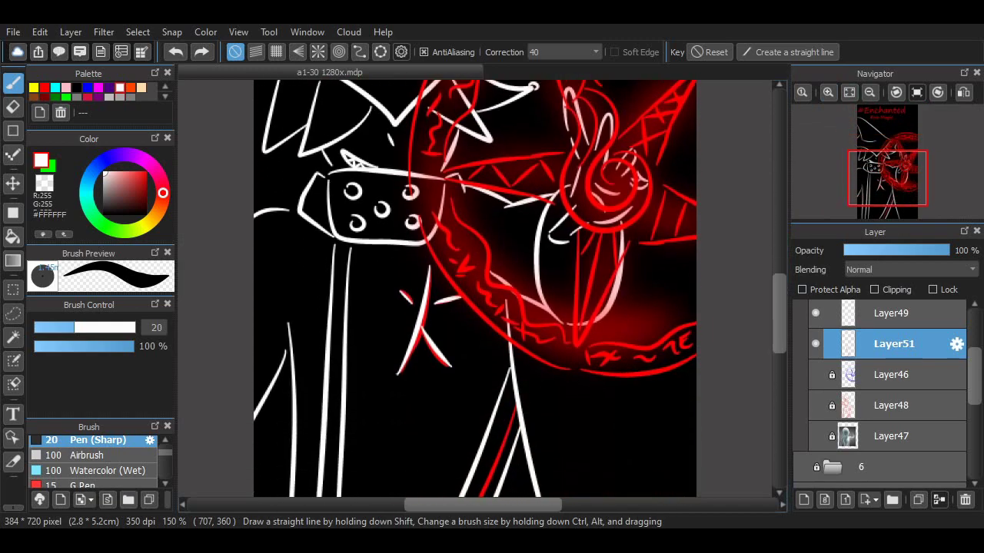
{"action": "scroll", "coordinate": [475, 289], "scroll_direction": "up", "scroll_amount": 8}
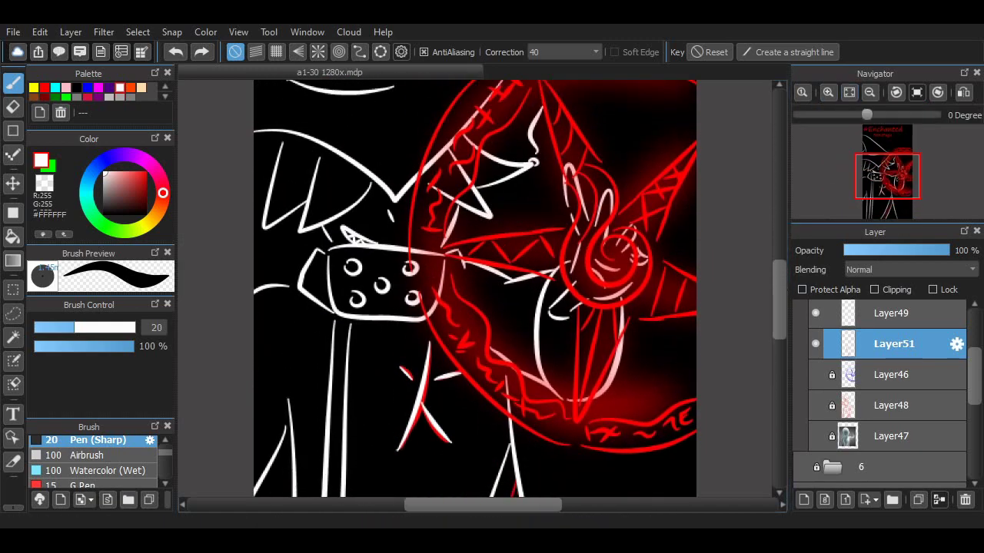
{"action": "key", "text": "ctrl+0"}
{"action": "scroll", "coordinate": [883, 391], "scroll_direction": "up", "scroll_amount": 3}
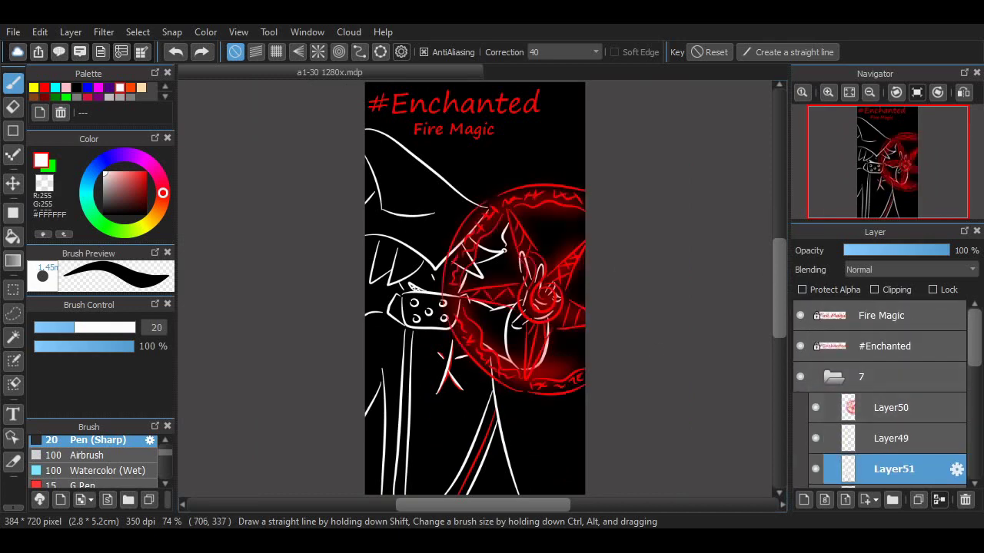
- On Layer50, airbrush red #FF0000 glow around the ring, star points and hand spiral at size 100
{"action": "left_click", "coordinate": [894, 408]}
{"action": "left_click", "coordinate": [90, 455]}
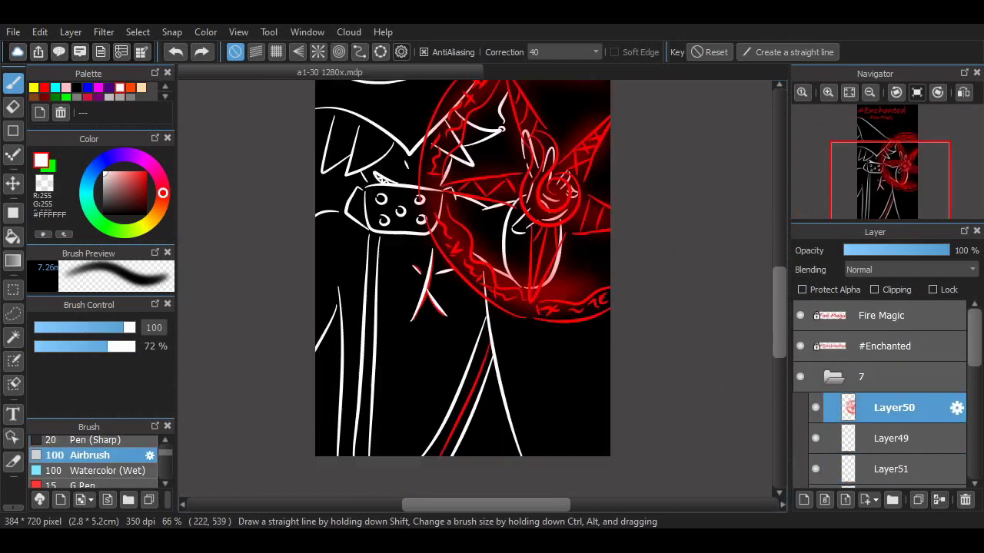
{"action": "mouse_move", "coordinate": [396, 269]}
{"action": "left_mouse_down"}
{"action": "mouse_move", "coordinate": [388, 326]}
{"action": "mouse_move", "coordinate": [407, 454]}
{"action": "left_mouse_up"}
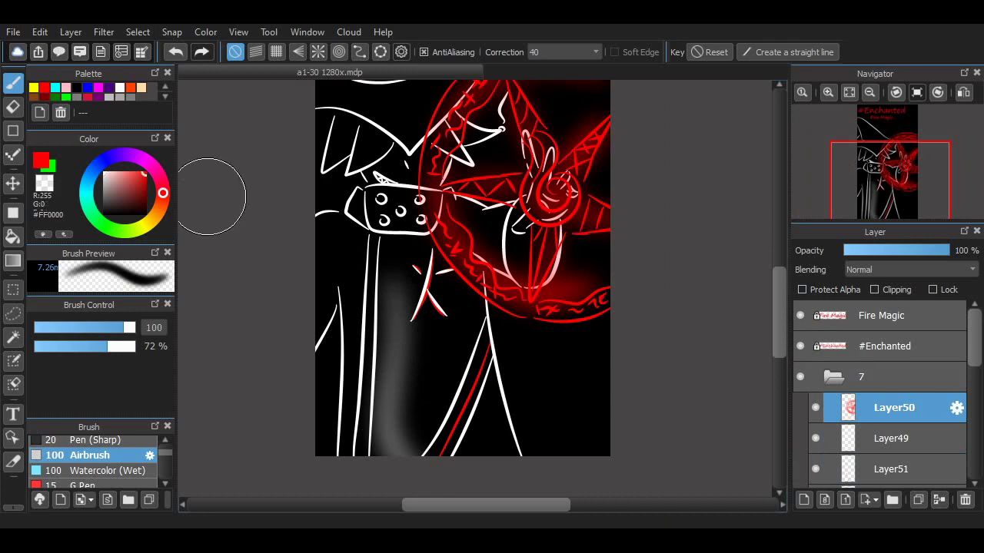
{"action": "key", "text": "ctrl+z"}
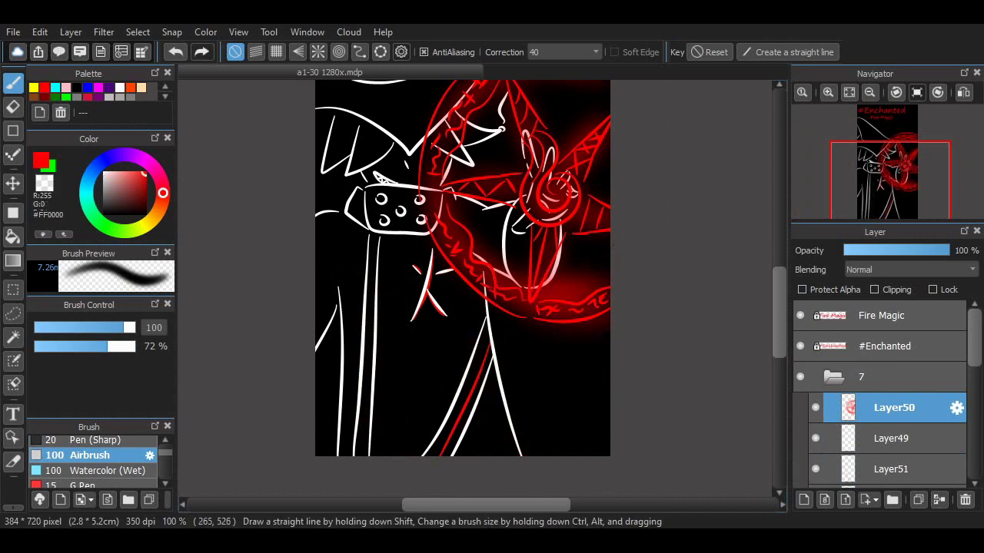
{"action": "scroll", "coordinate": [683, 255], "scroll_direction": "up", "scroll_amount": 3}
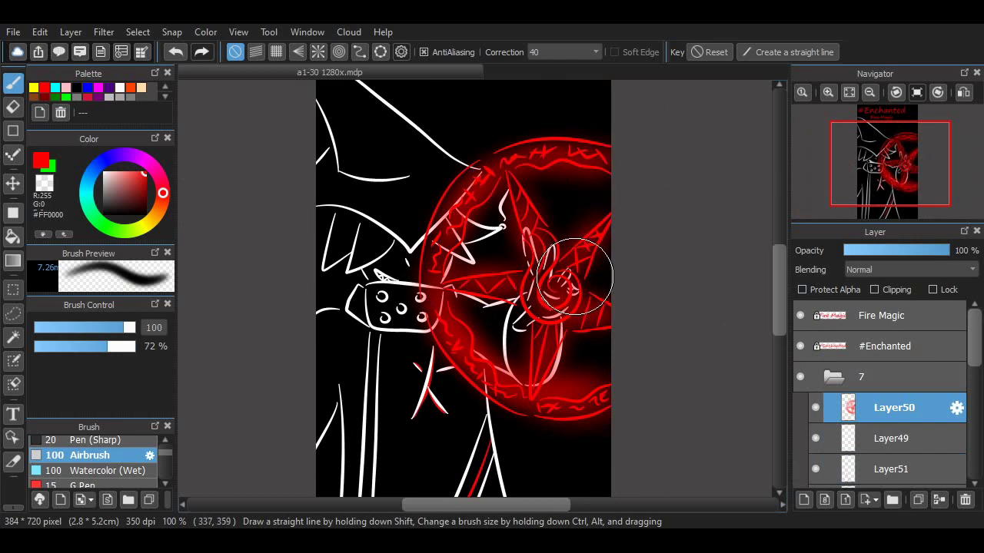
{"action": "mouse_move", "coordinate": [575, 277]}
{"action": "left_mouse_down"}
{"action": "mouse_move", "coordinate": [536, 299]}
{"action": "mouse_move", "coordinate": [580, 332]}
{"action": "left_mouse_up"}
{"action": "scroll", "coordinate": [639, 307], "scroll_direction": "down", "scroll_amount": 2}
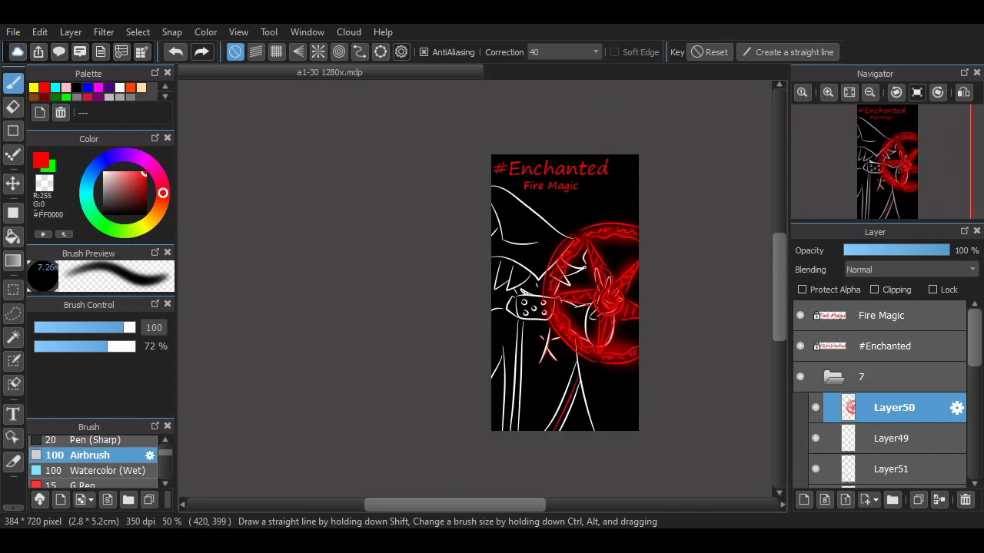
{"action": "scroll", "coordinate": [273, 459], "scroll_direction": "up", "scroll_amount": 4}
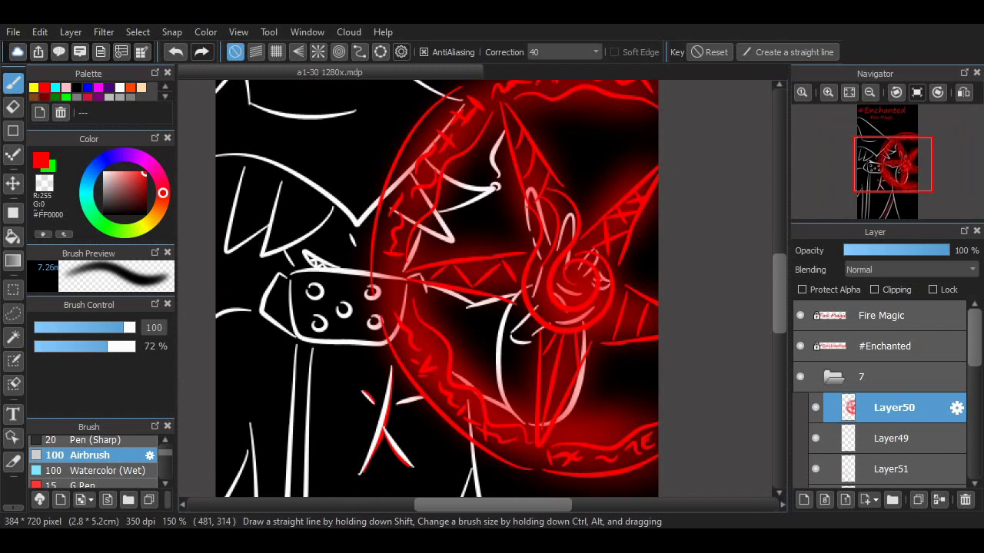
{"action": "scroll", "coordinate": [454, 292], "scroll_direction": "down", "scroll_amount": 3}
{"action": "scroll", "coordinate": [455, 295], "scroll_direction": "up", "scroll_amount": 2}
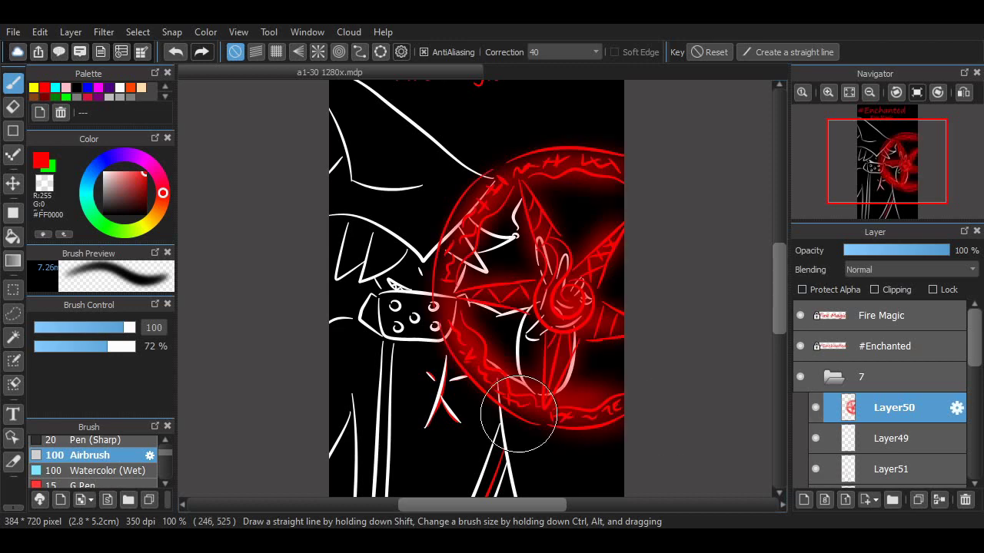
{"action": "scroll", "coordinate": [500, 400], "scroll_direction": "down", "scroll_amount": 1}
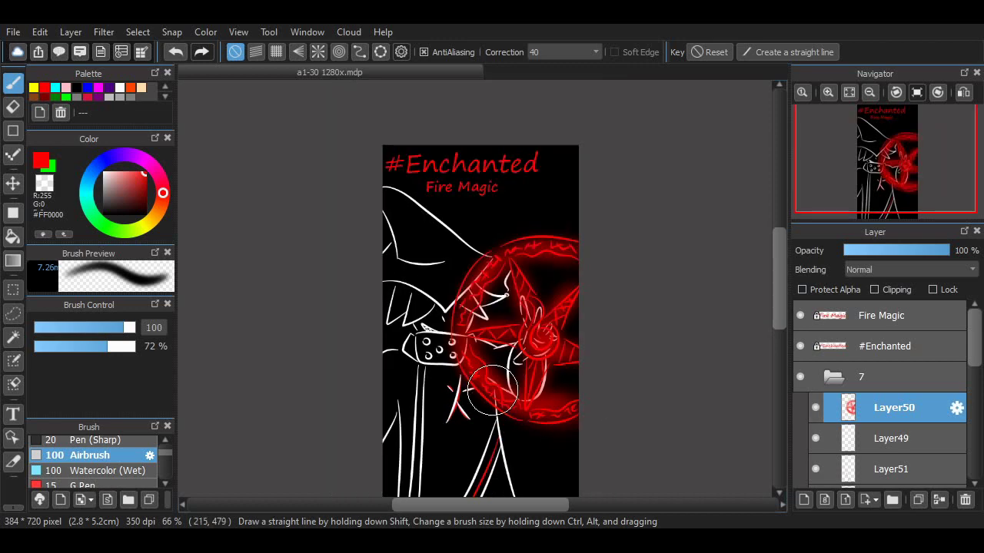
{"action": "key", "text": "alt"}
{"action": "key", "text": "alt"}
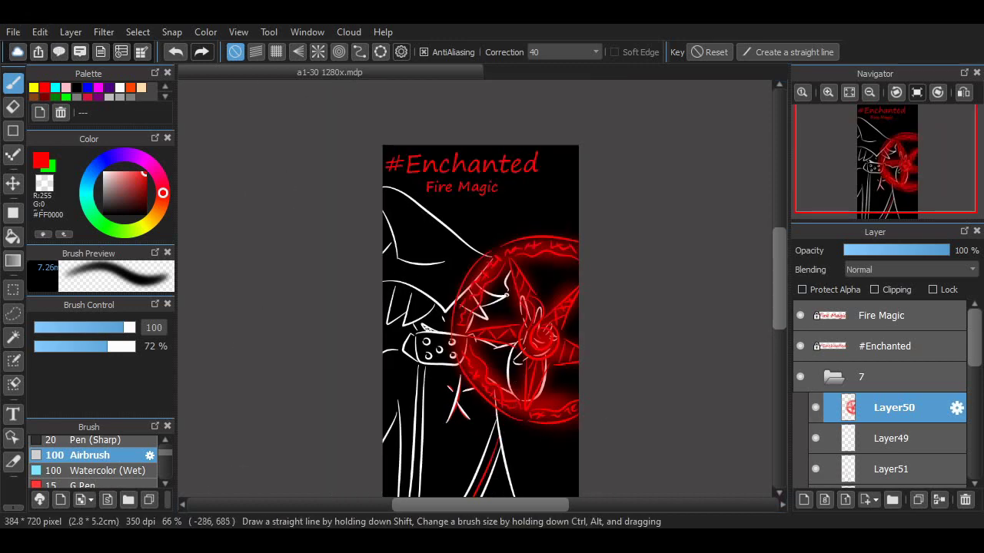